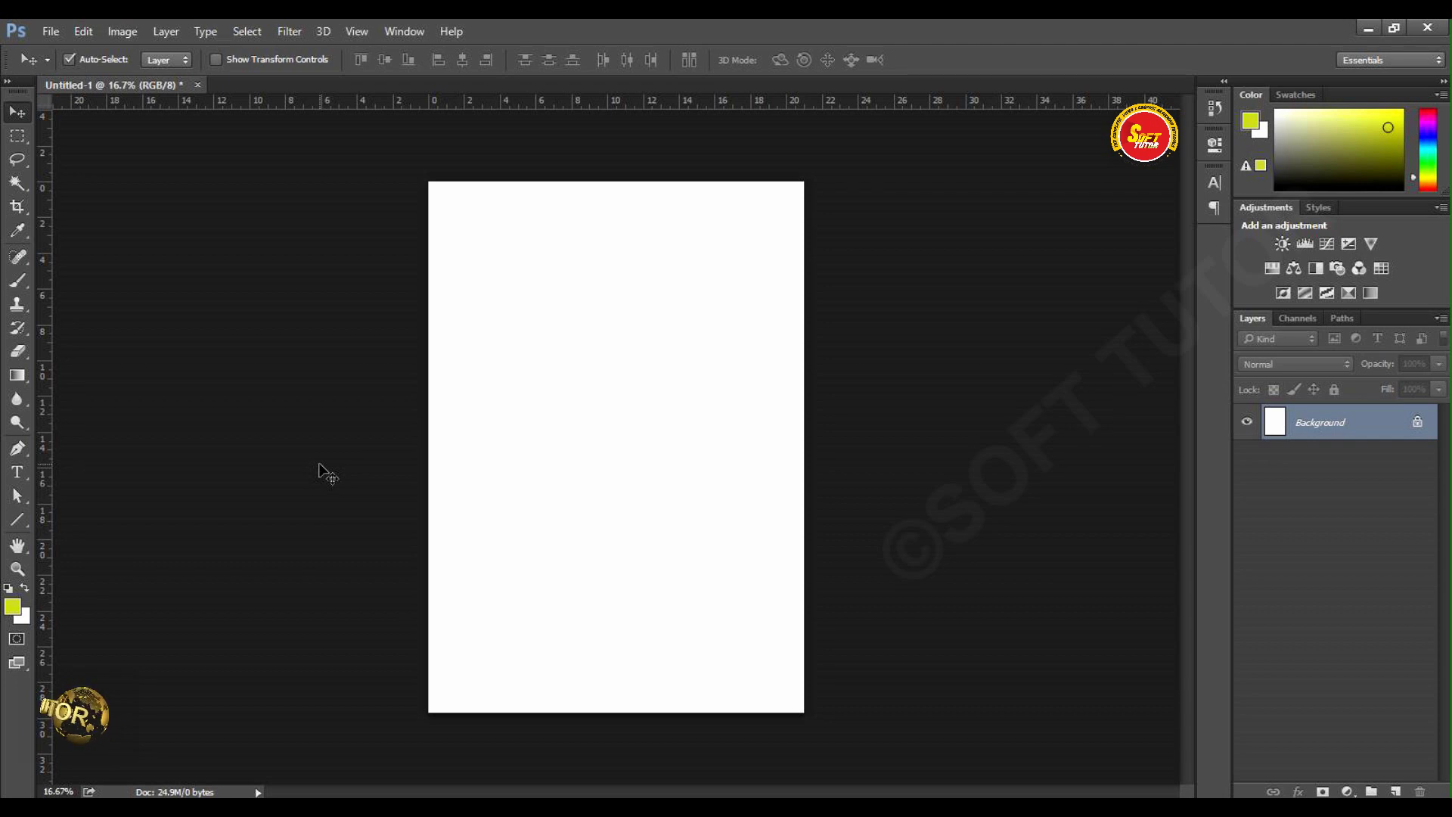
Step: Choose the standard Pen Tool from the pen flyout after briefly trying Freeform Pen
left_click(19, 449)
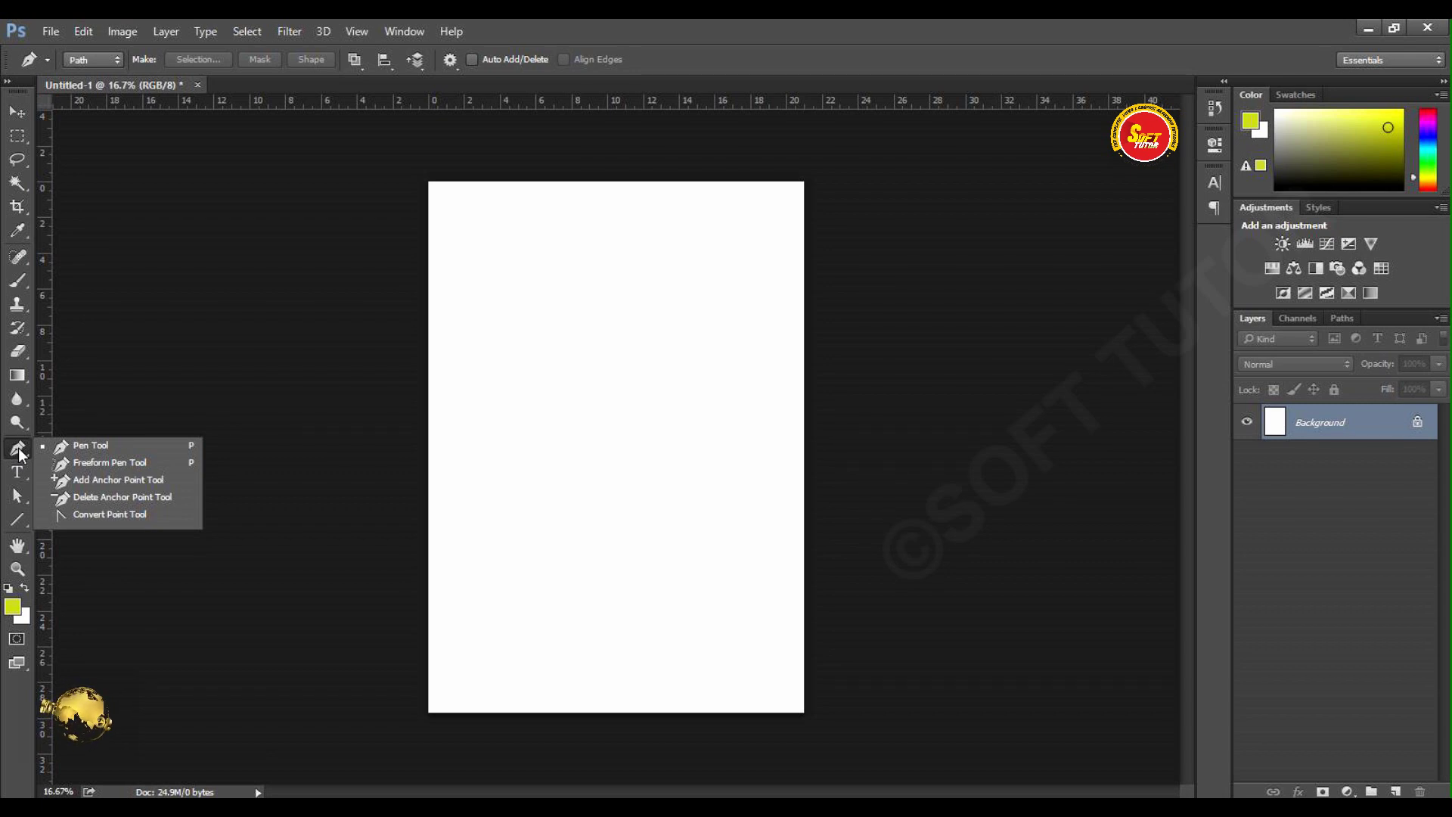
left_click(17, 448)
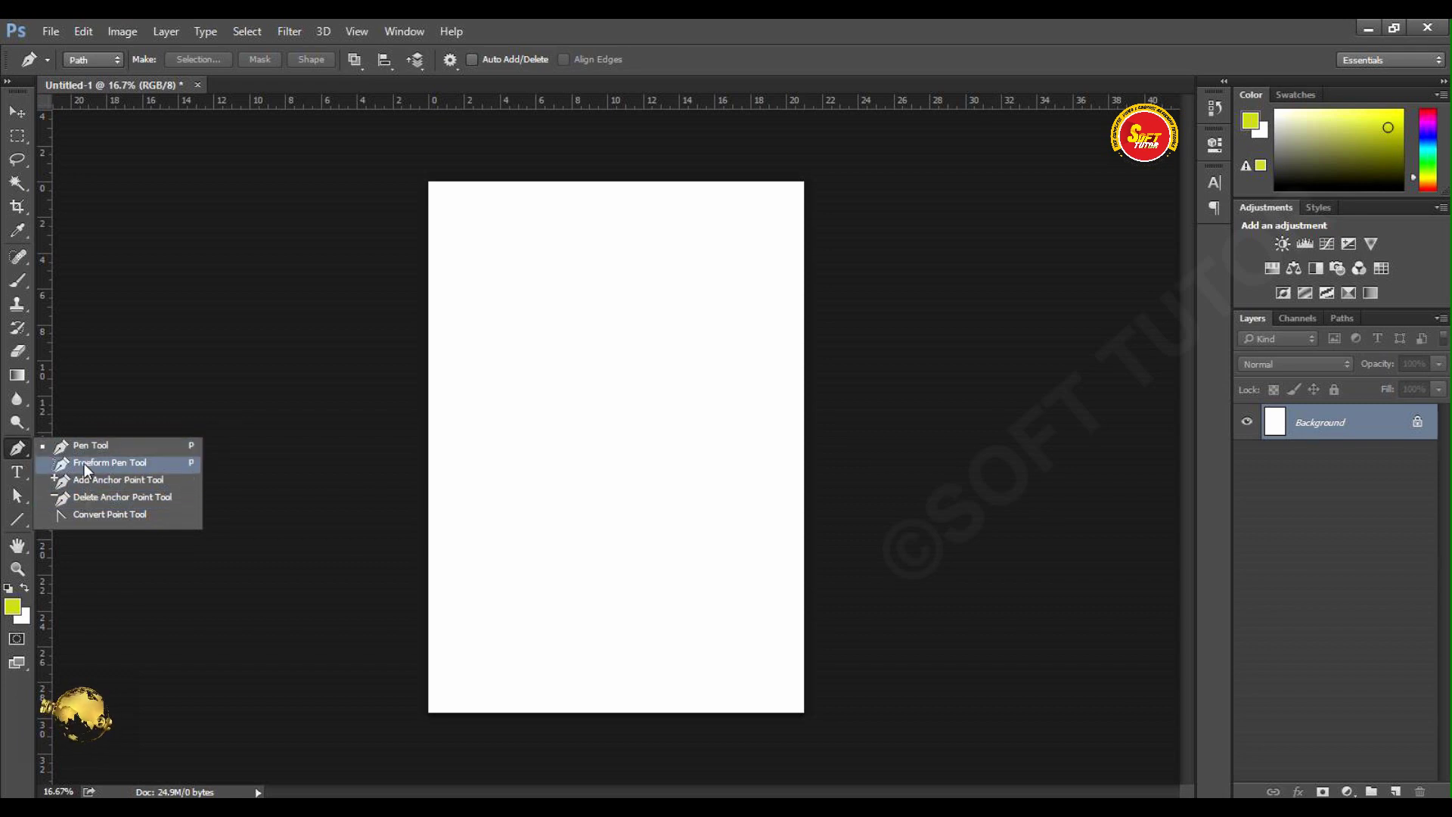
left_click(114, 463)
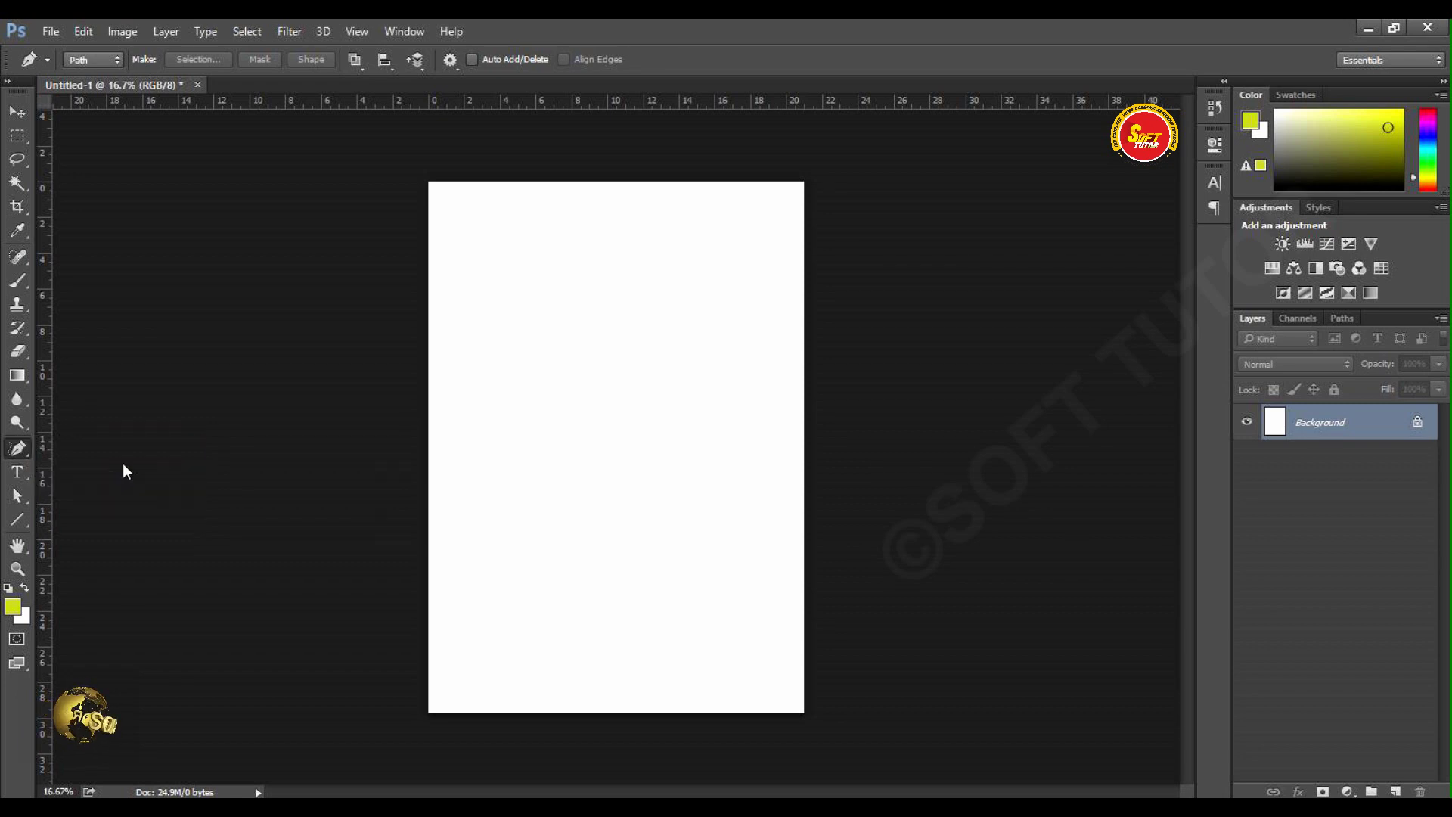
left_click(20, 450)
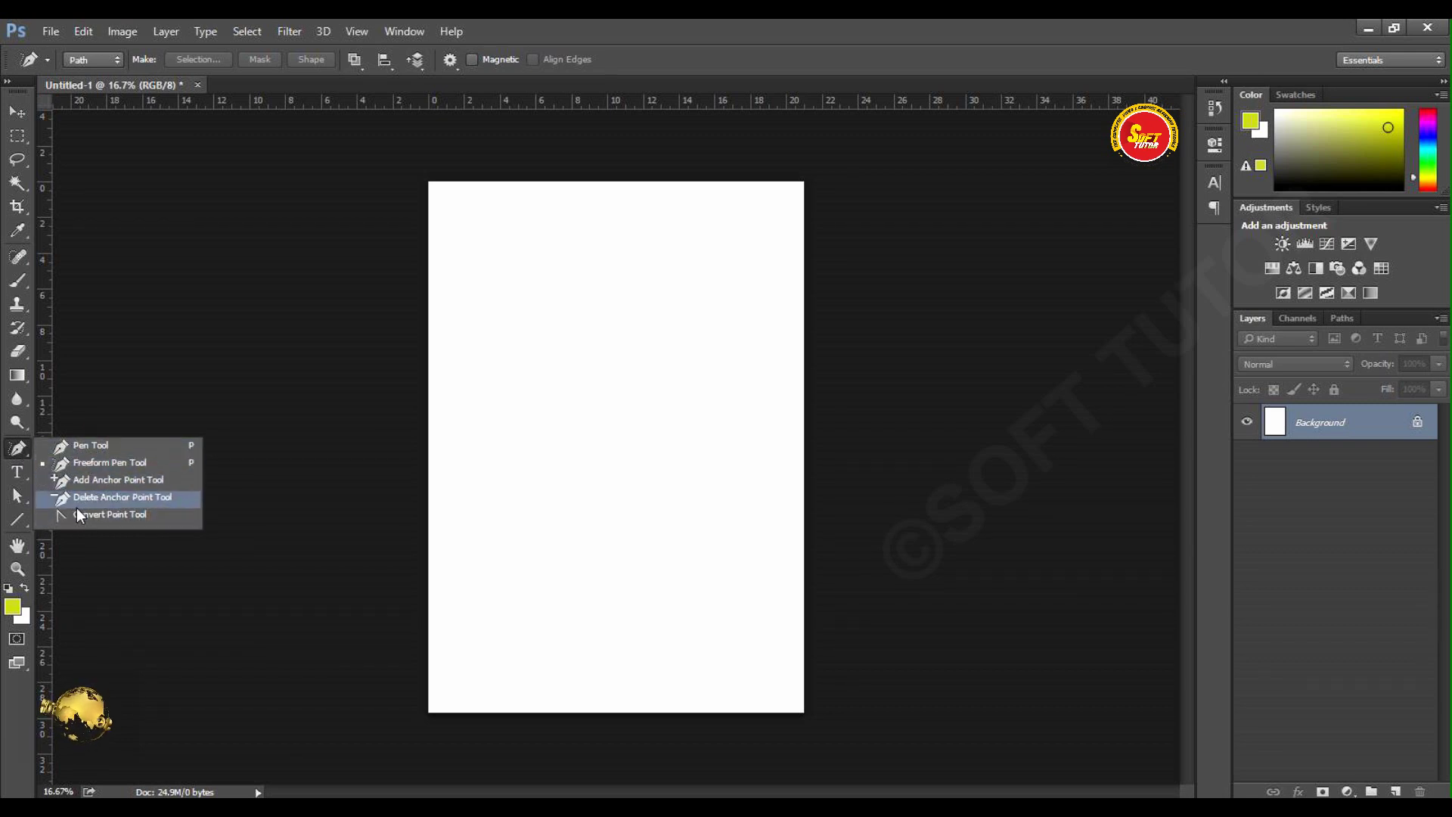
left_click(65, 445)
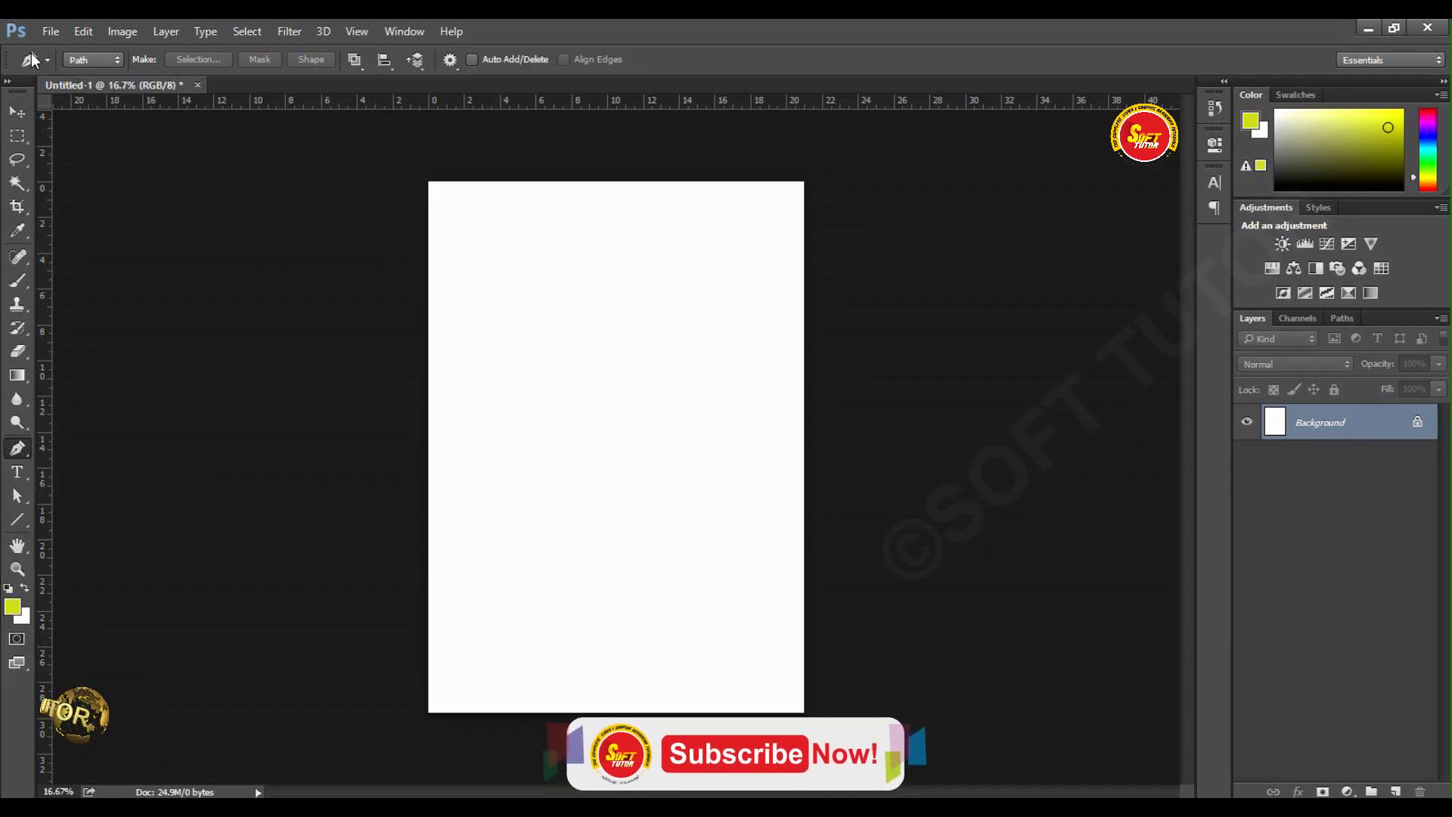
Step: Keep the Pen Tool's drawing mode set to Path in the options bar
left_click(100, 59)
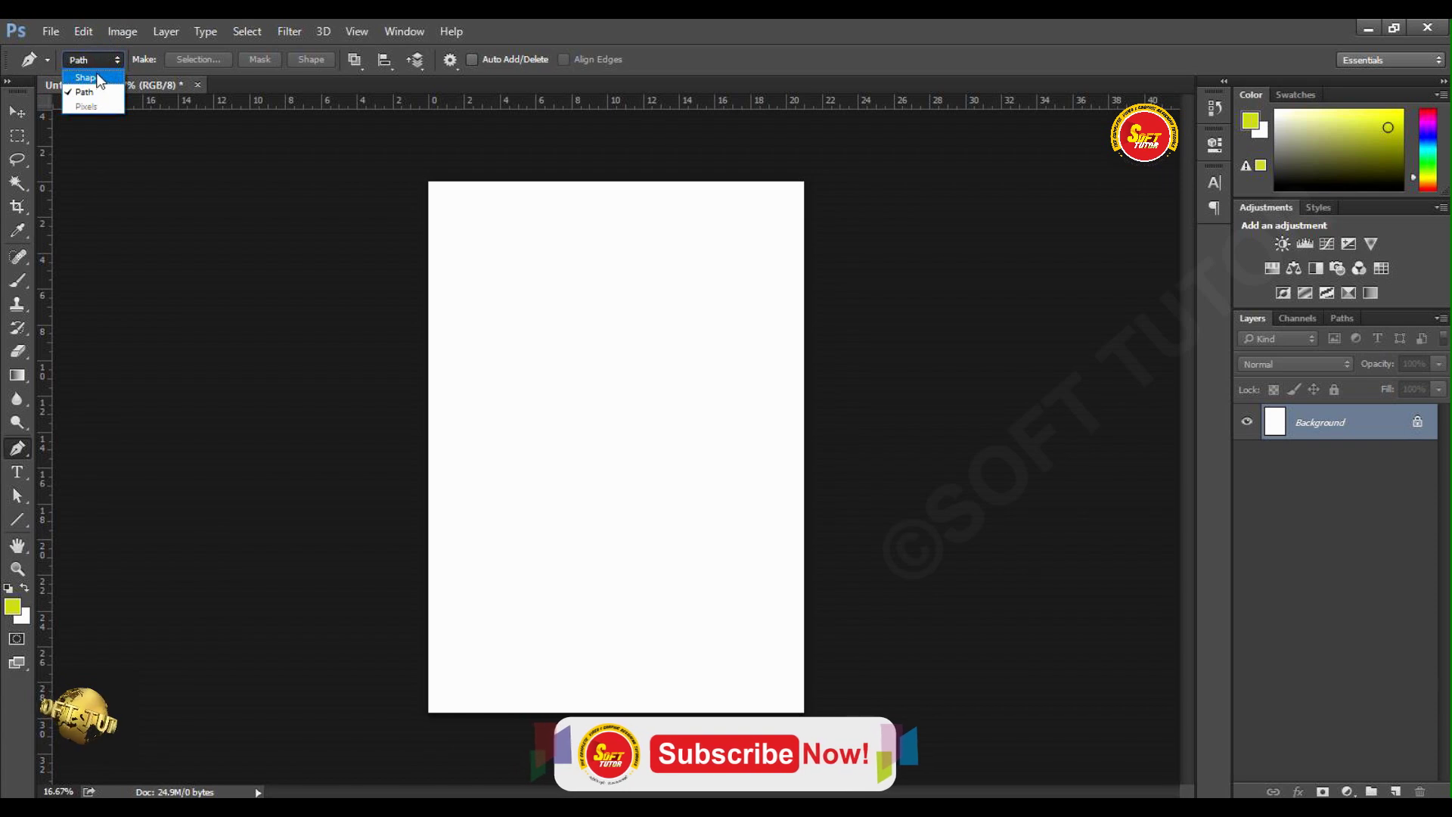
left_click(104, 58)
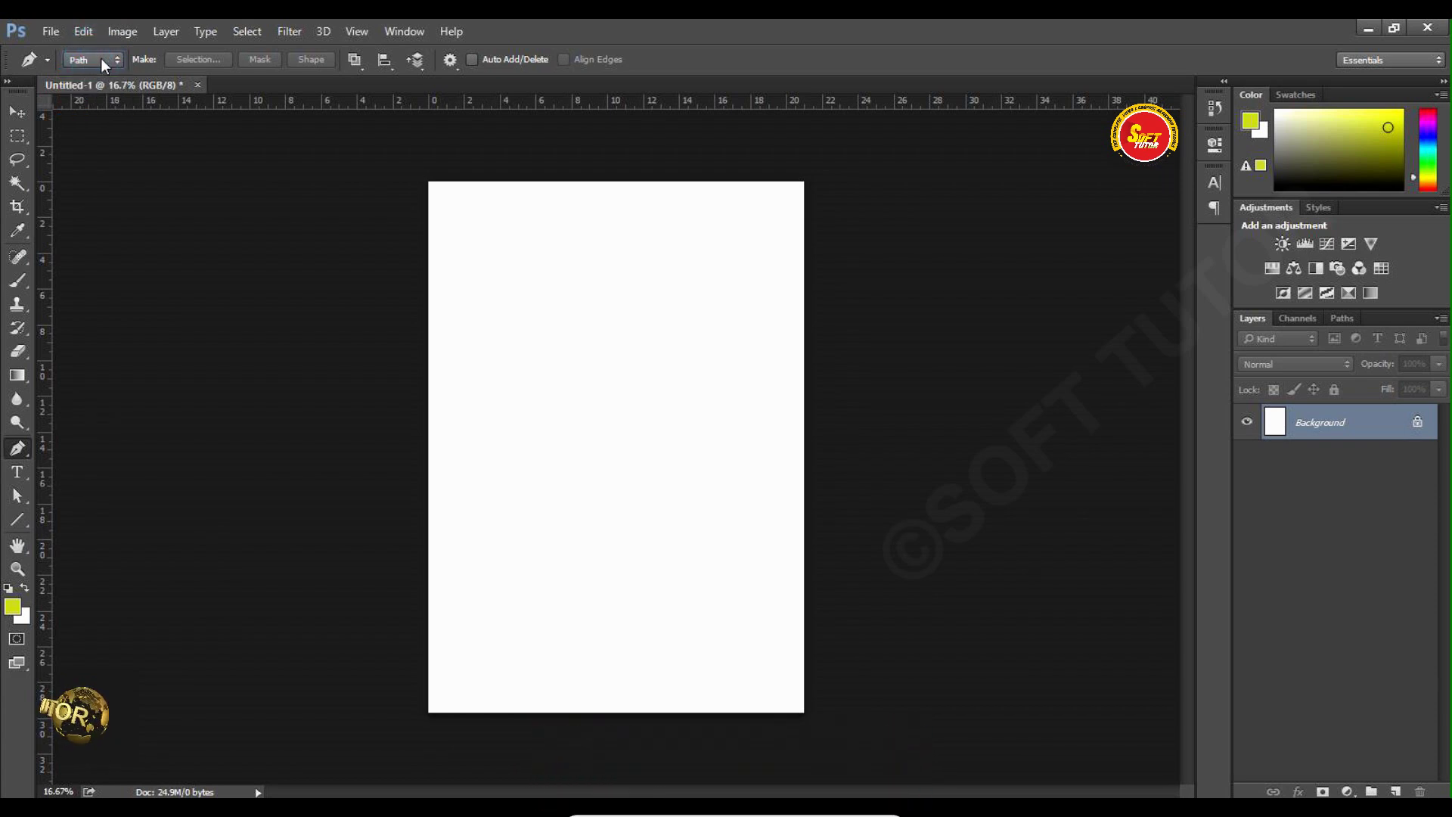
left_click(102, 57)
left_click(102, 57)
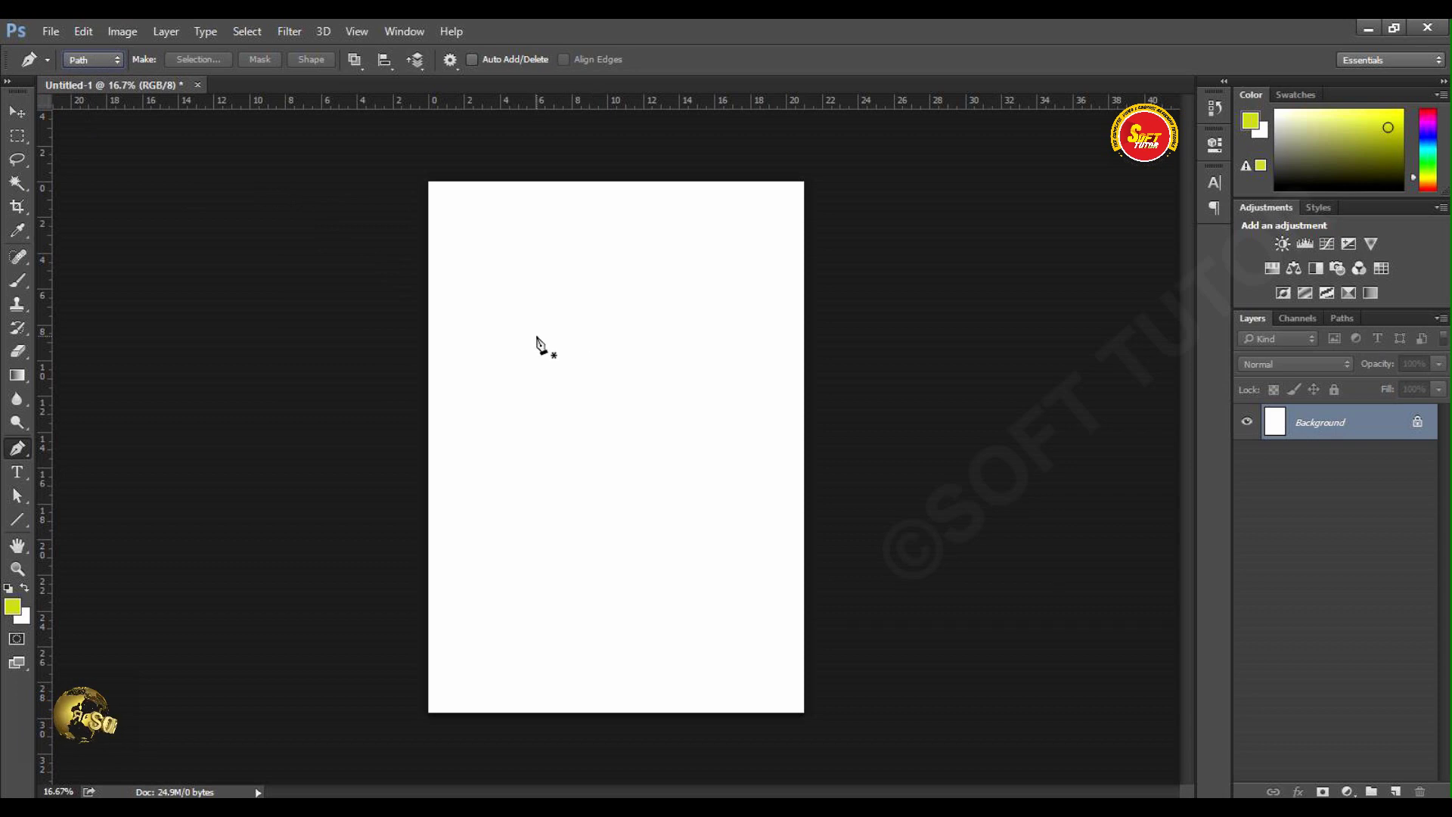
Step: Draw a closed five-anchor path with a curved lower-left anchor
left_click(489, 350)
left_click(624, 302)
left_click(681, 411)
left_click(568, 482)
left_click_drag(493, 445, 492, 416)
left_click(489, 350)
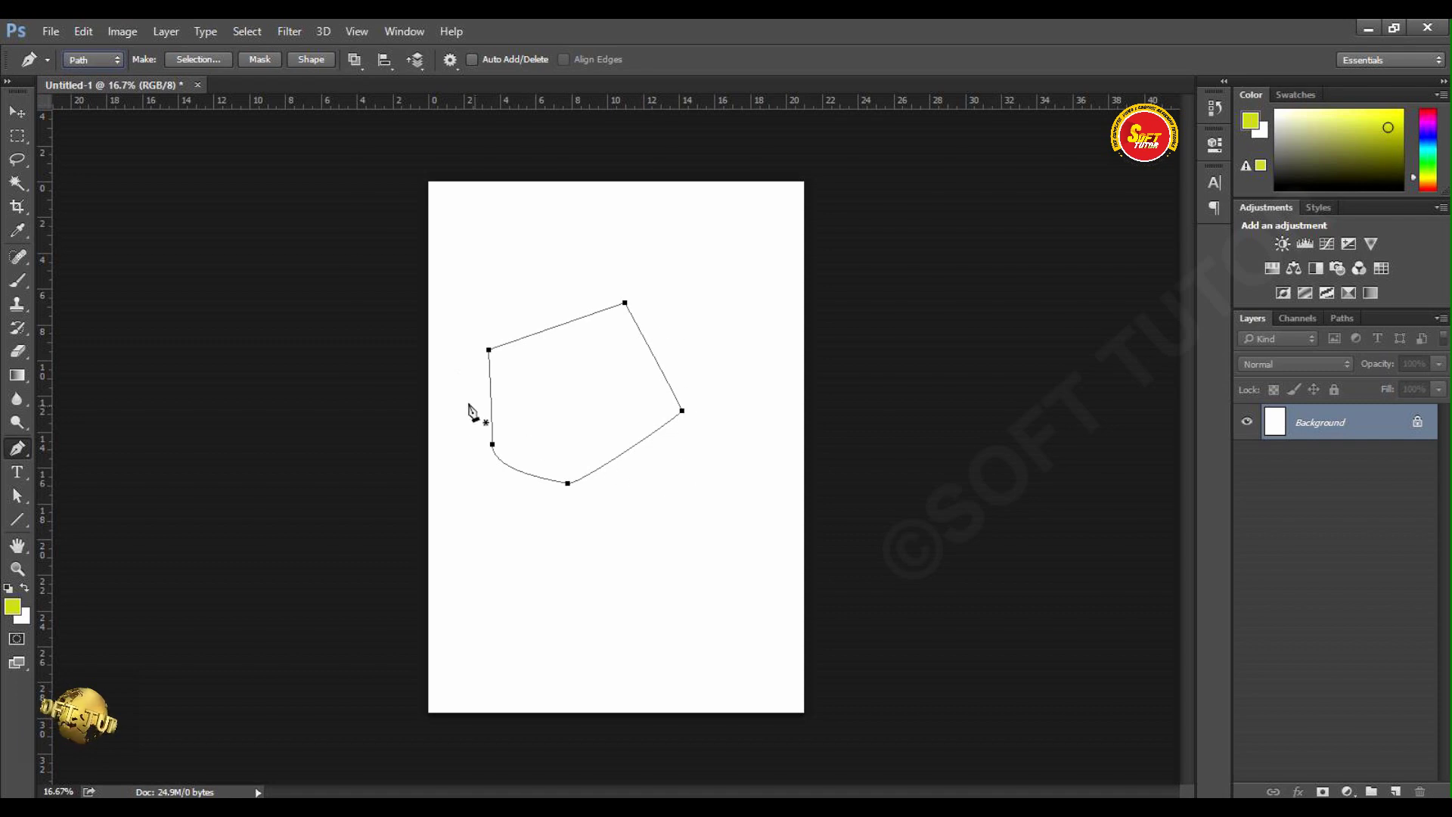
Step: Make the path a selection, trial-fill it yellow-green, deselect, then undo the fill
left_click(197, 59)
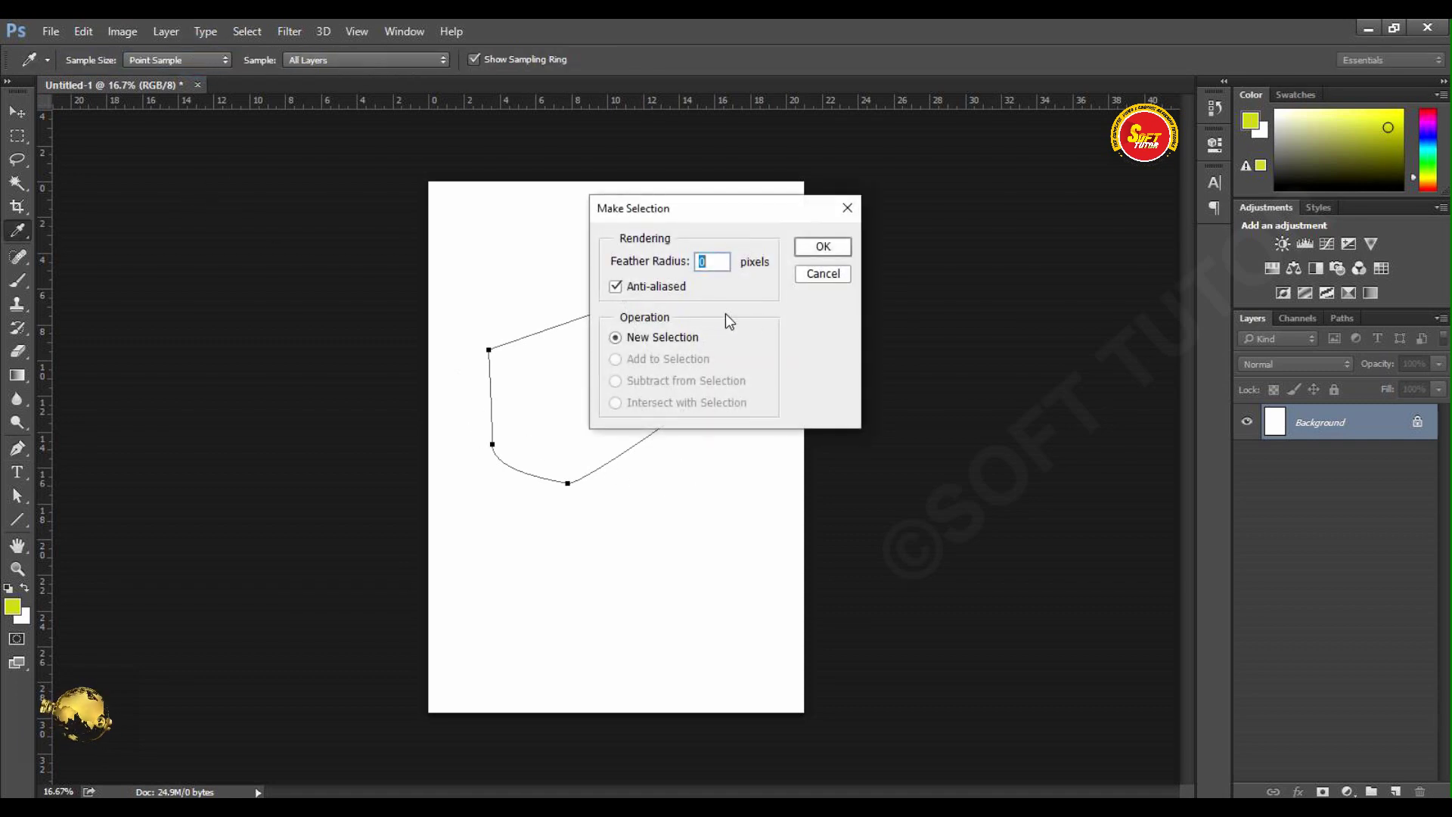
left_click_drag(712, 209, 823, 223)
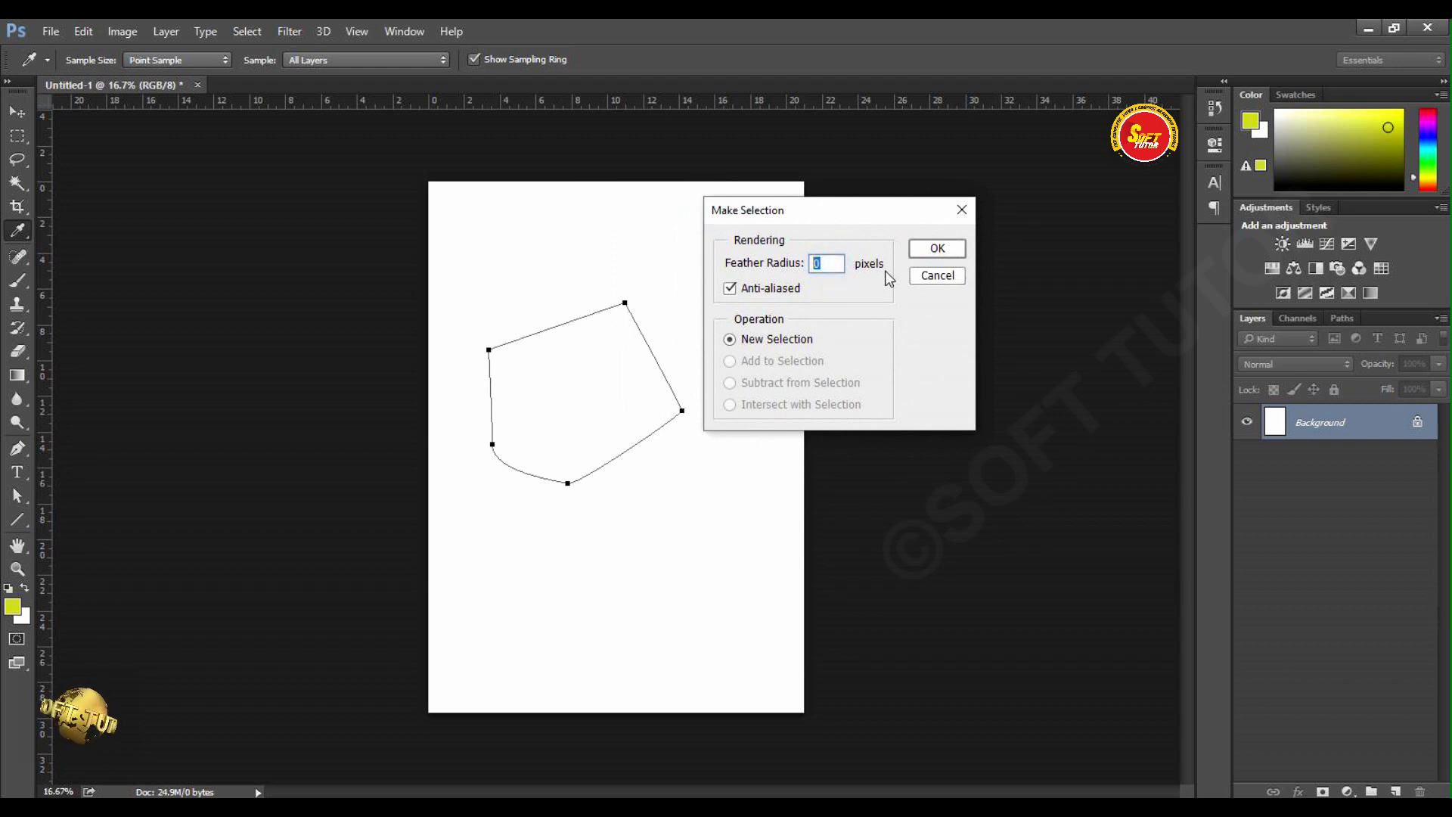
left_click(937, 249)
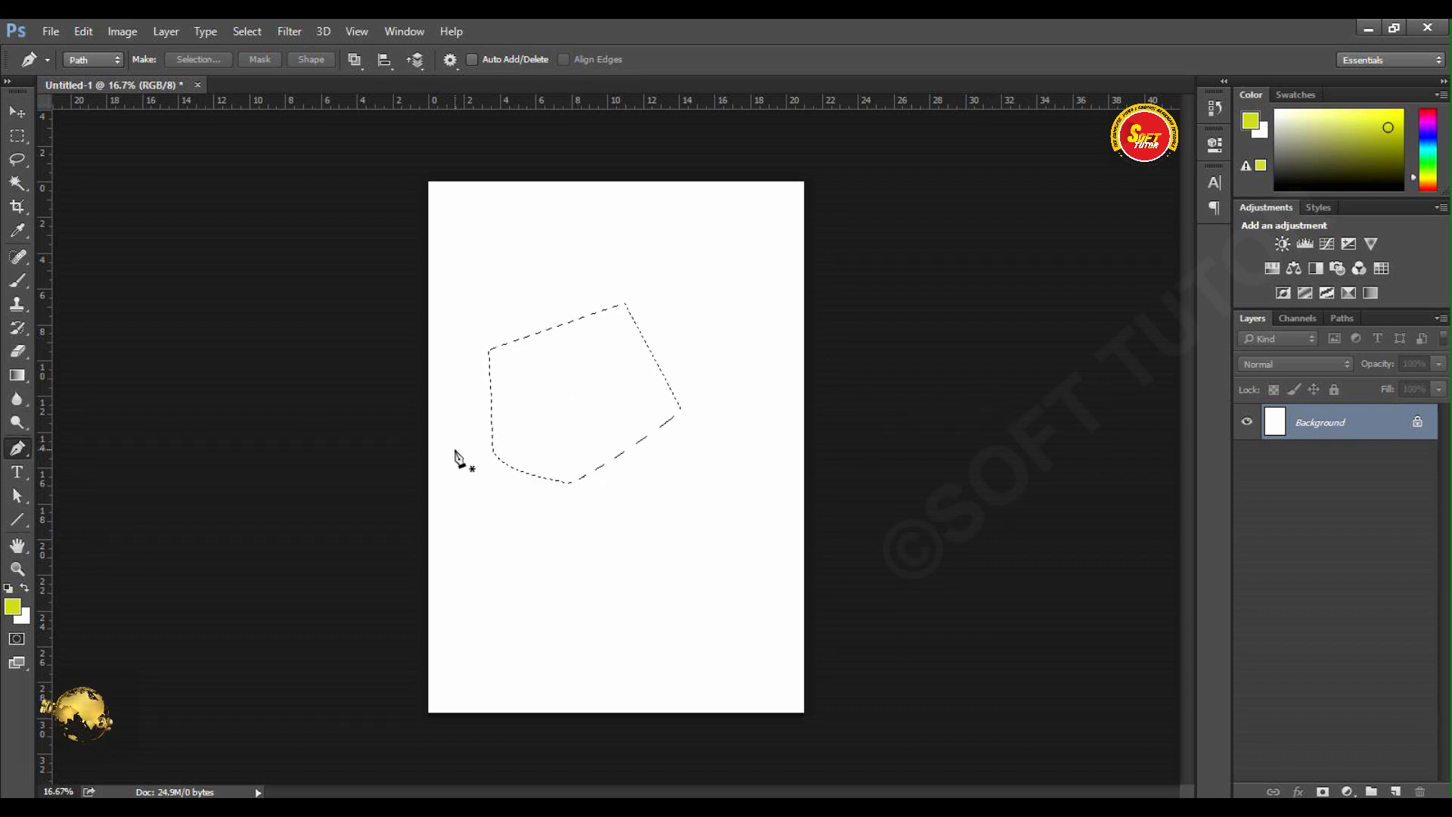
left_click_drag(25, 378, 54, 391)
left_click(529, 397)
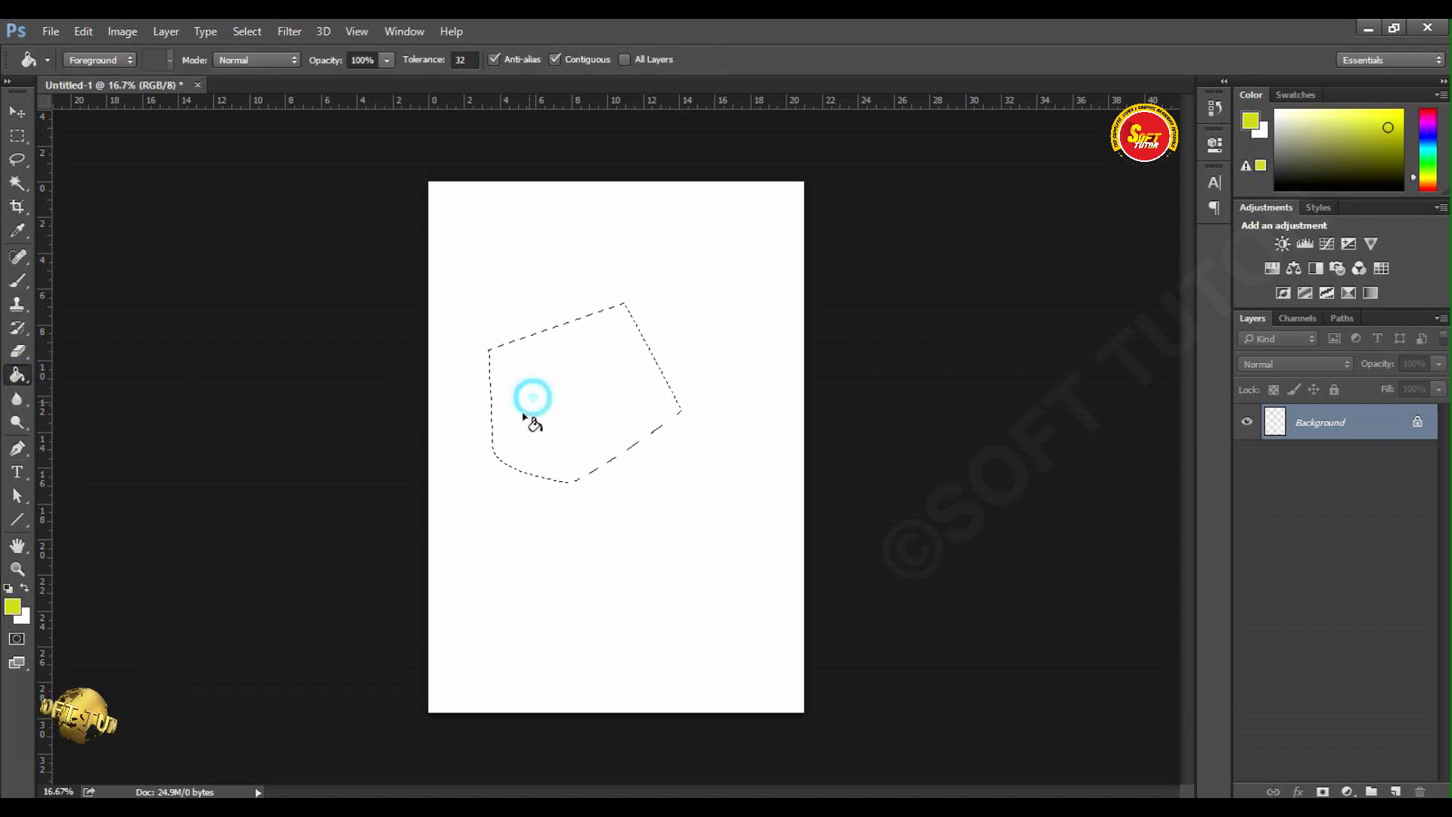
left_click(13, 109)
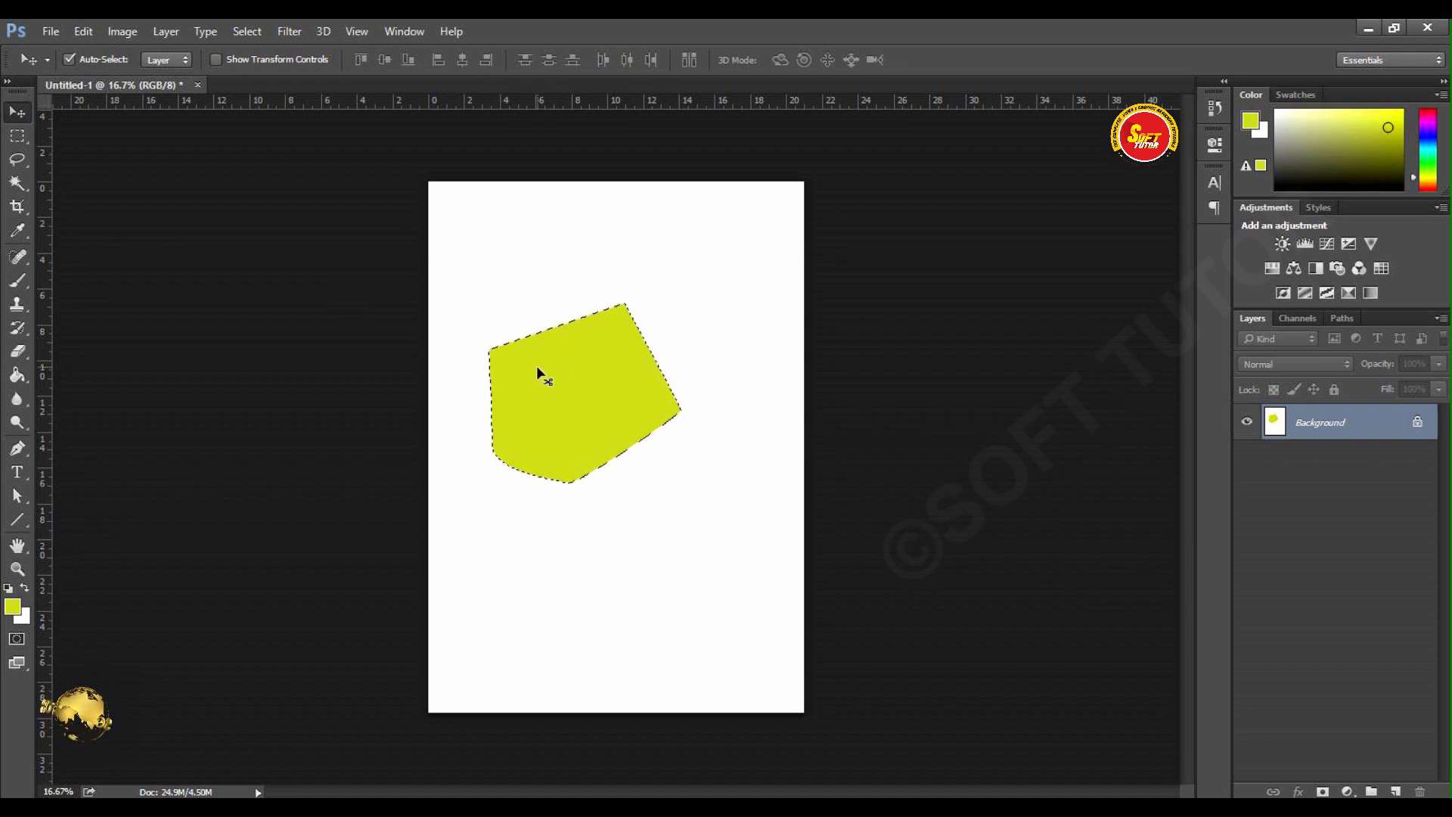
key("ctrl+d")
key("ctrl+z")
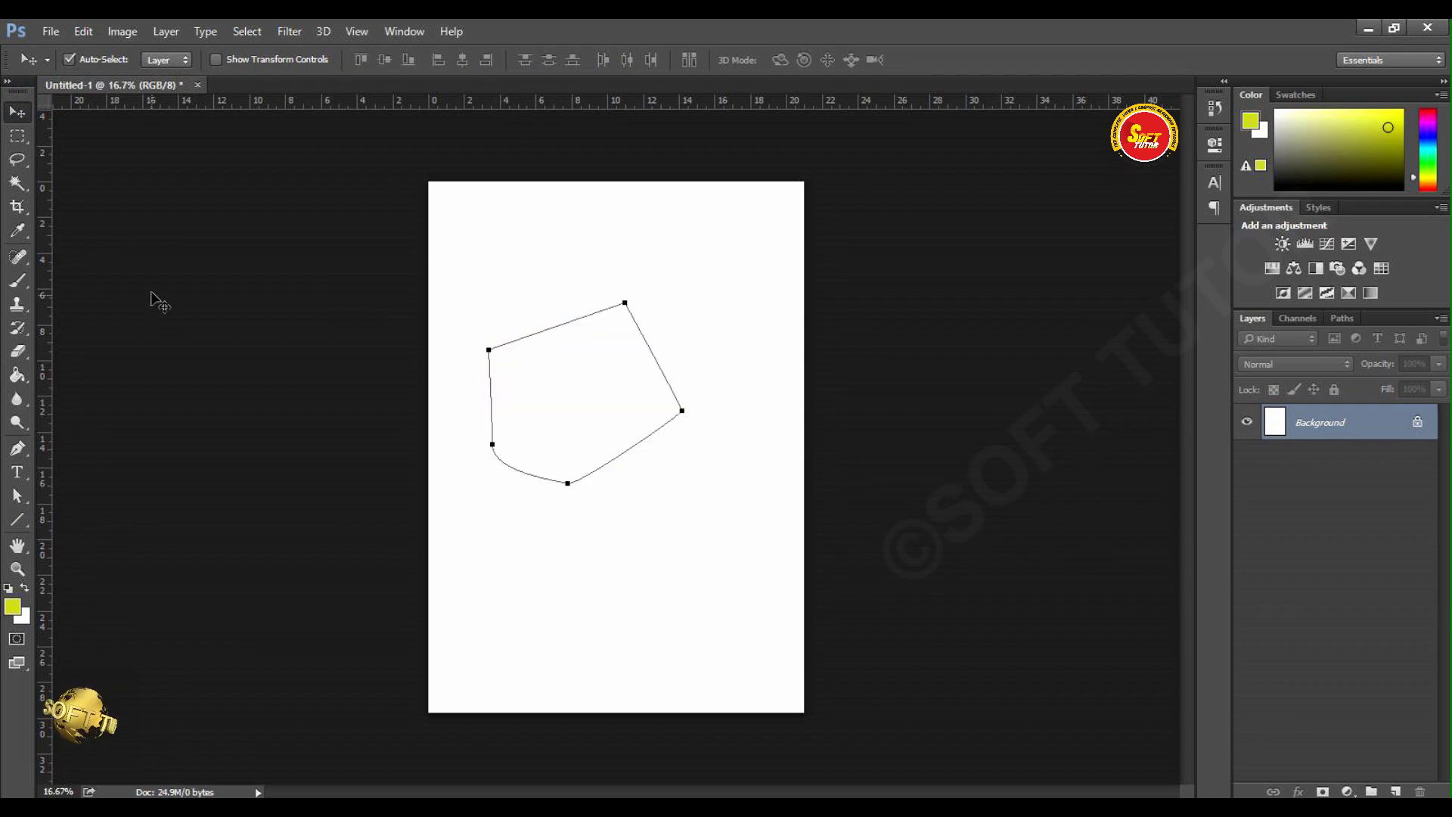
Step: Zoom in and move the whole path lower with the Path Selection Tool
left_click(17, 447)
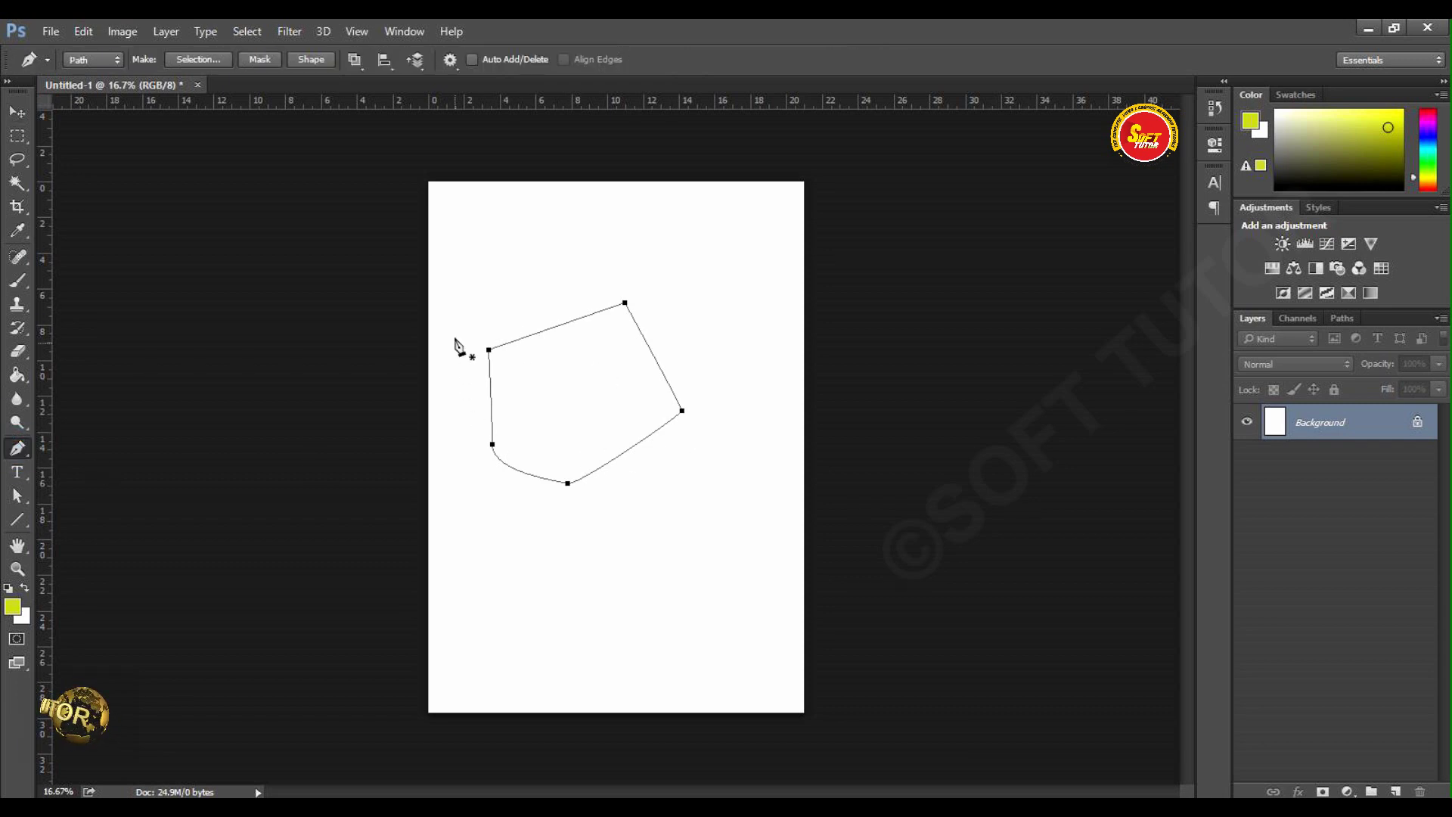
scroll(570, 339, "up", 3)
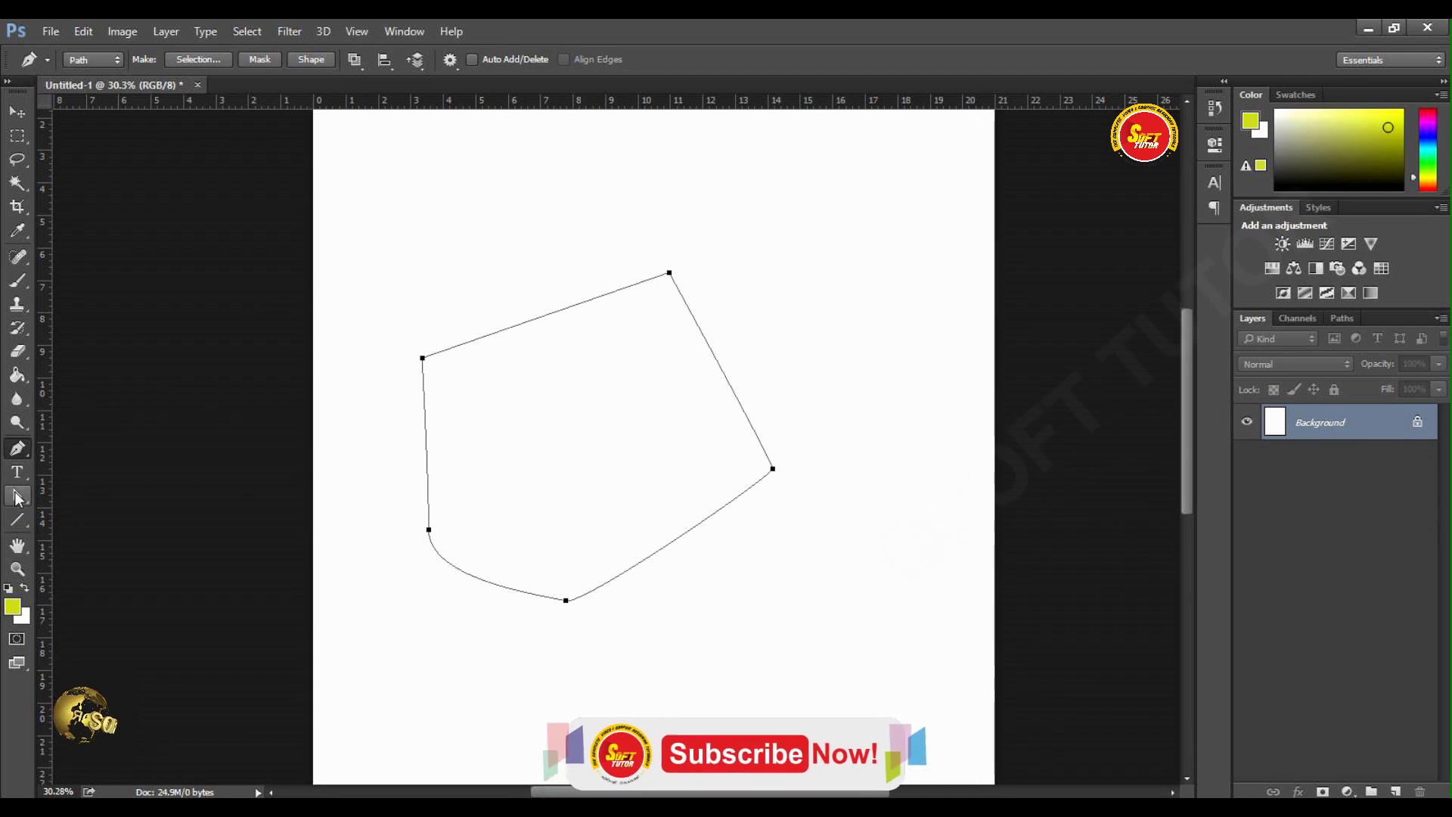
left_click(18, 497)
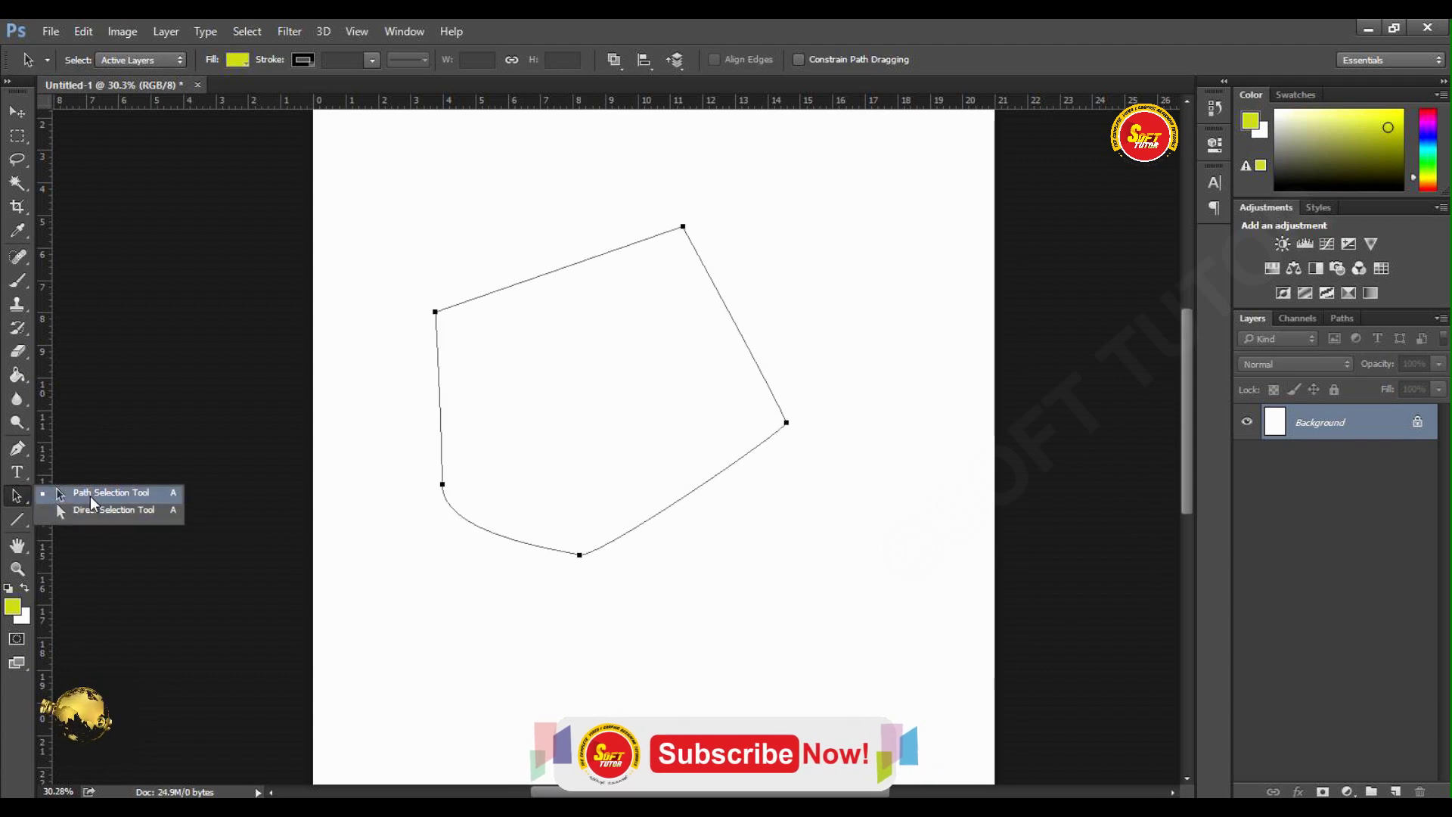
left_click(90, 493)
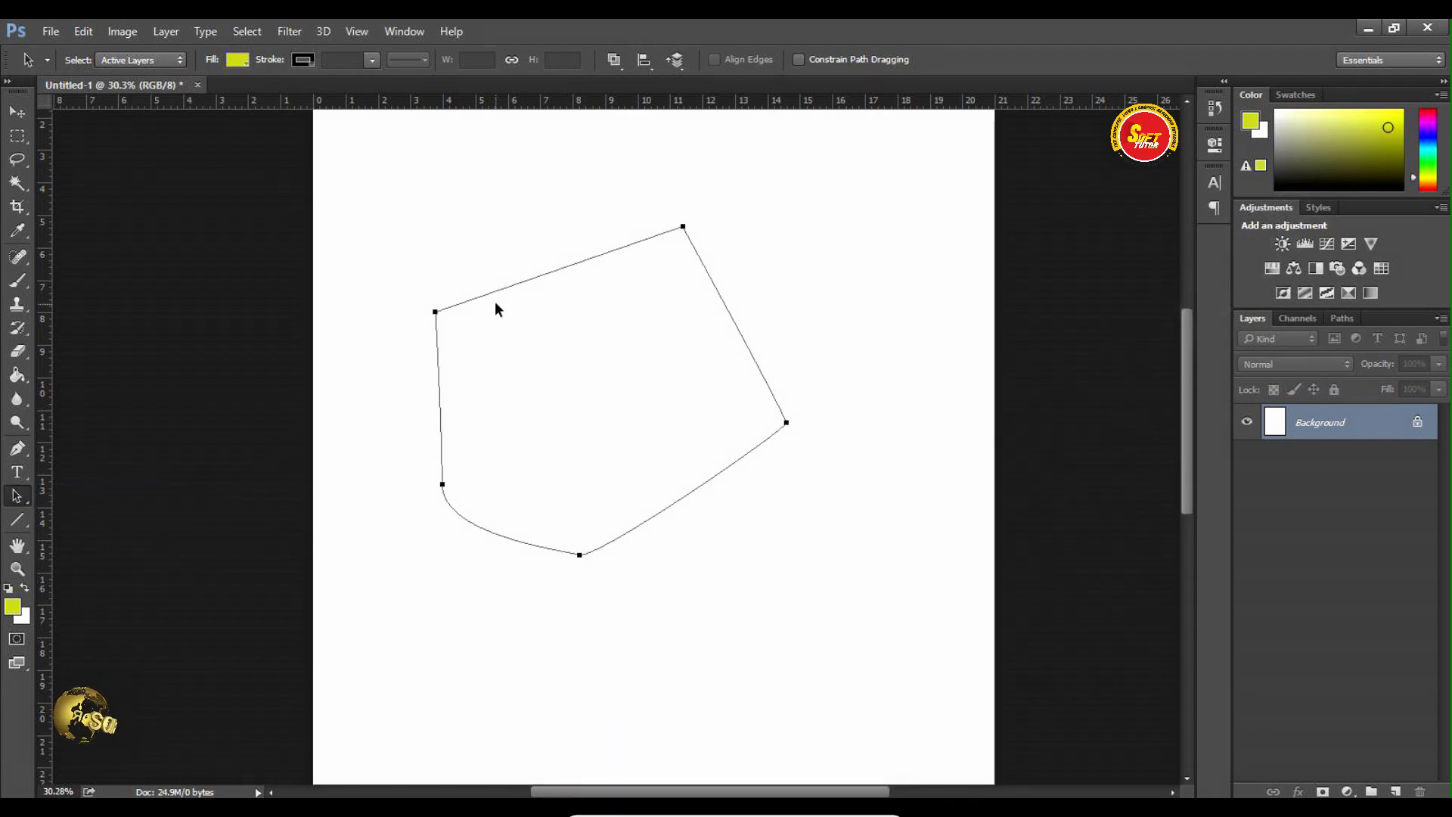
mouse_move(493, 291)
left_mouse_down()
mouse_move(615, 234)
mouse_move(507, 394)
mouse_move(651, 337)
mouse_move(502, 395)
mouse_move(461, 279)
mouse_move(550, 353)
mouse_move(457, 272)
mouse_move(586, 204)
mouse_move(499, 335)
mouse_move(570, 242)
mouse_move(652, 240)
mouse_move(469, 298)
mouse_move(498, 267)
left_mouse_up()
Step: Bend the left and upper-right sides into curves and move the top anchor down-left
right_click(27, 503)
left_click(74, 506)
left_click(441, 380)
left_click_drag(444, 412, 378, 342)
left_click(685, 202)
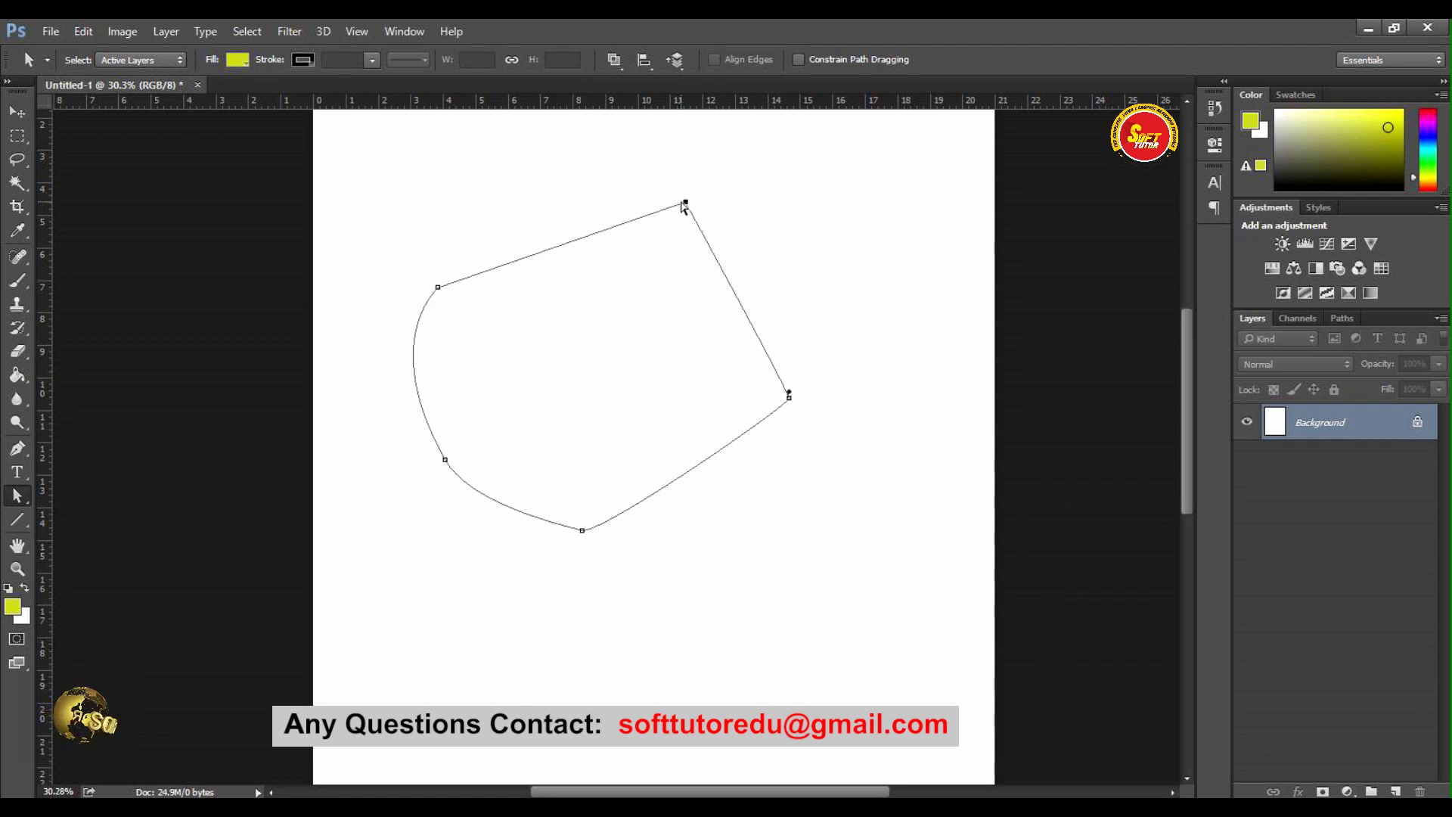
left_click_drag(787, 394, 857, 220)
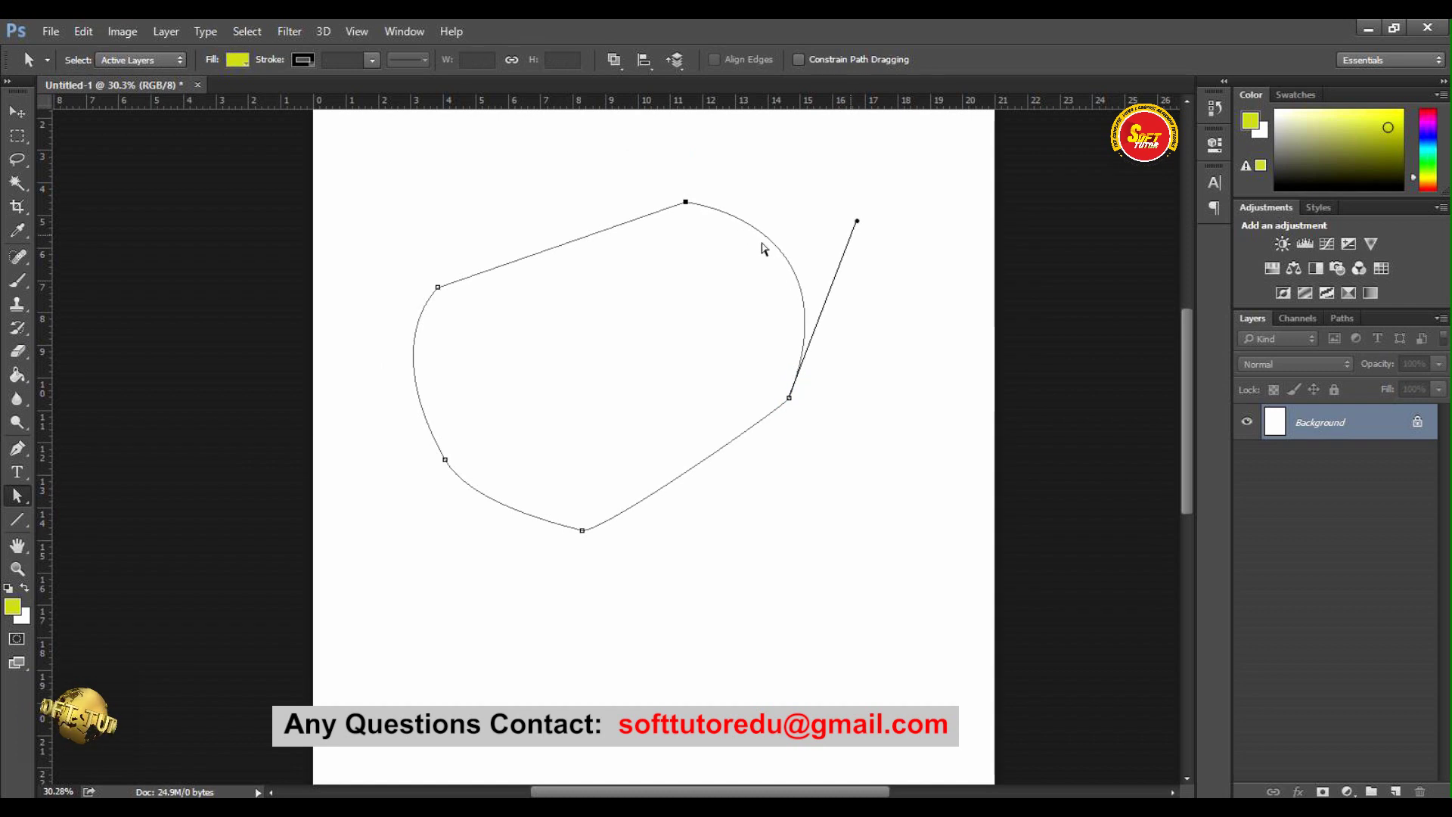
left_click_drag(685, 202, 611, 258)
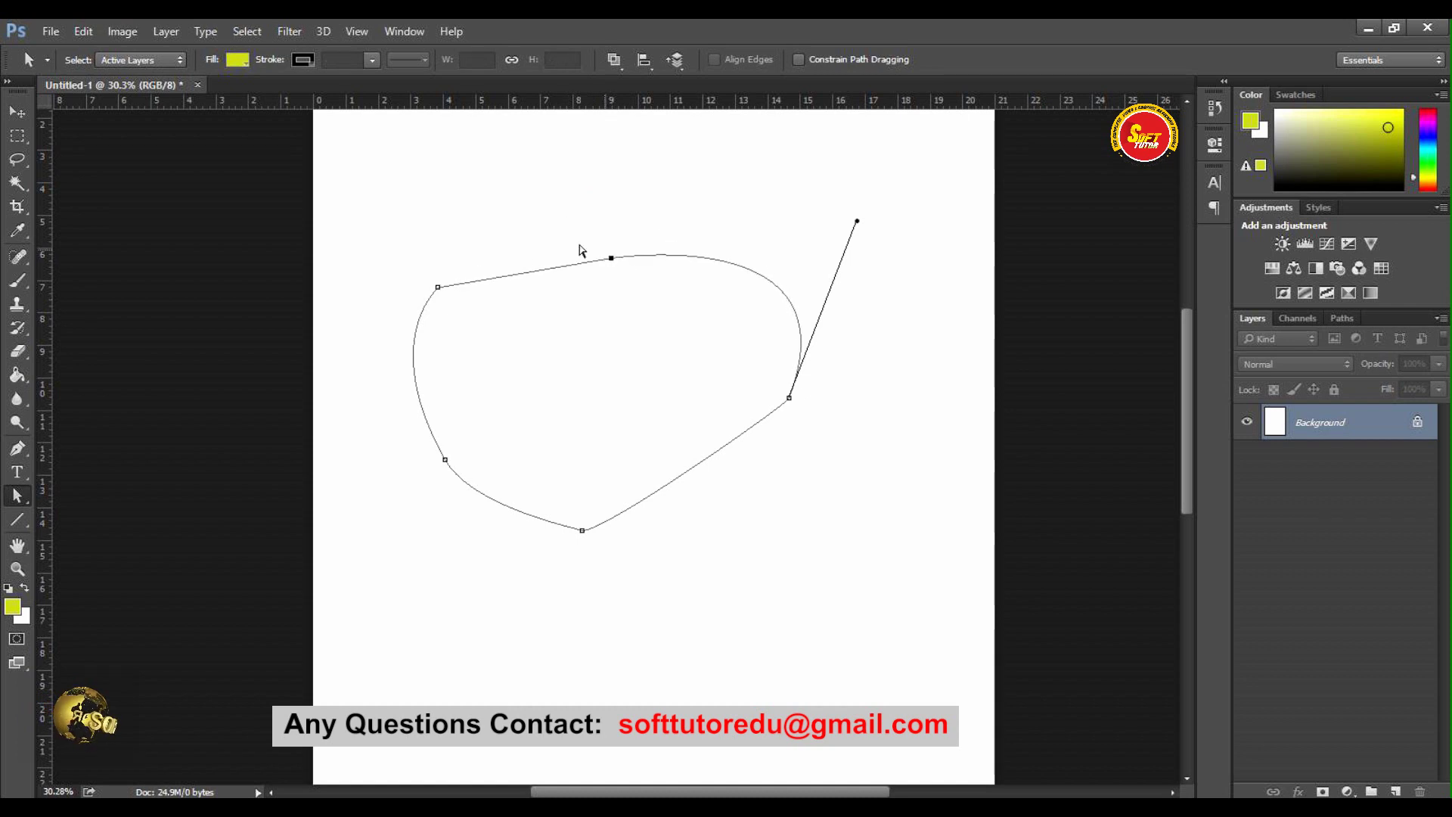
left_click(17, 451)
Step: Turn the reshaped path into a selection and fill it yellow-green with the Paint Bucket
right_click(612, 259)
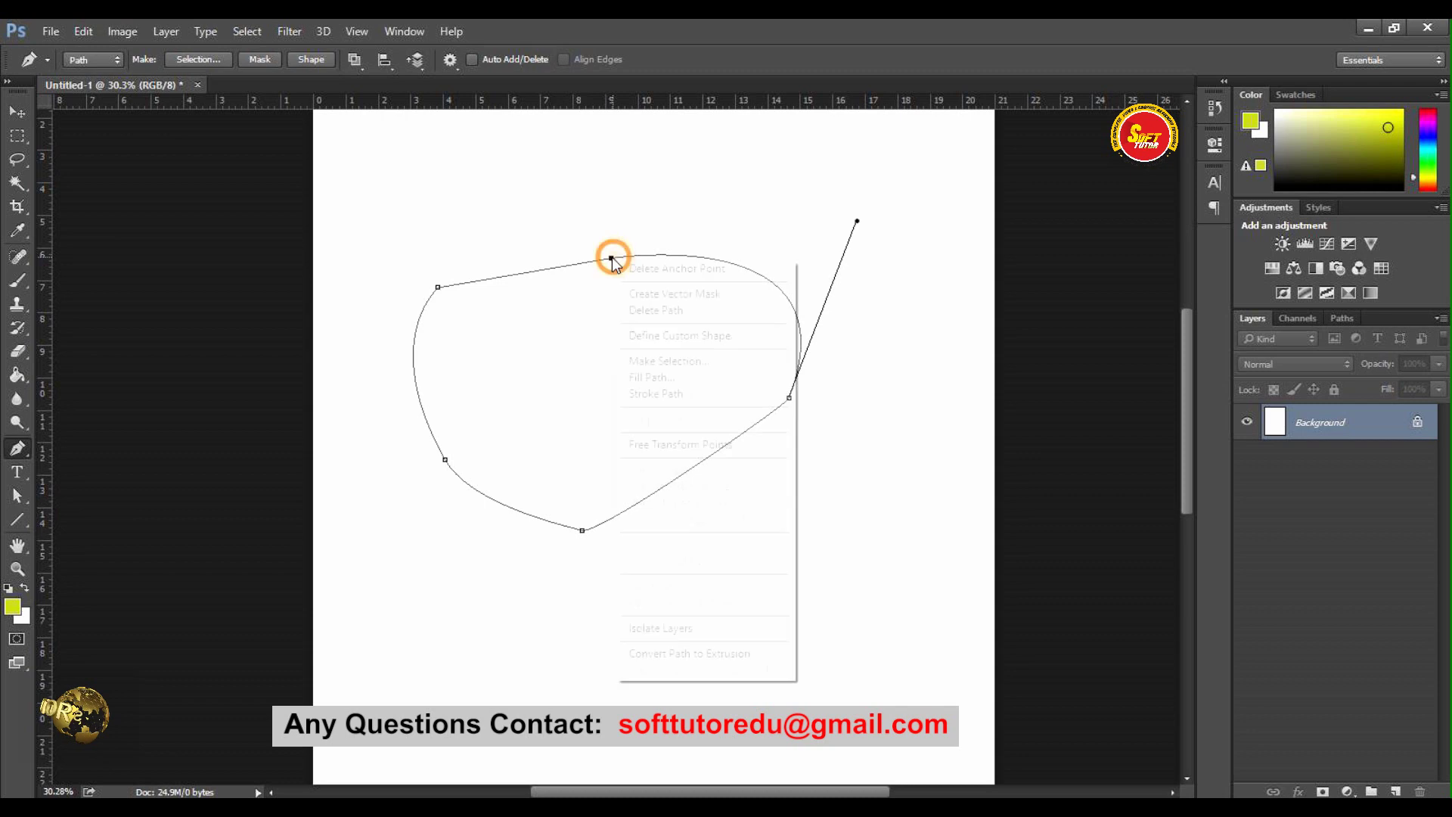
left_click(677, 360)
key("Return")
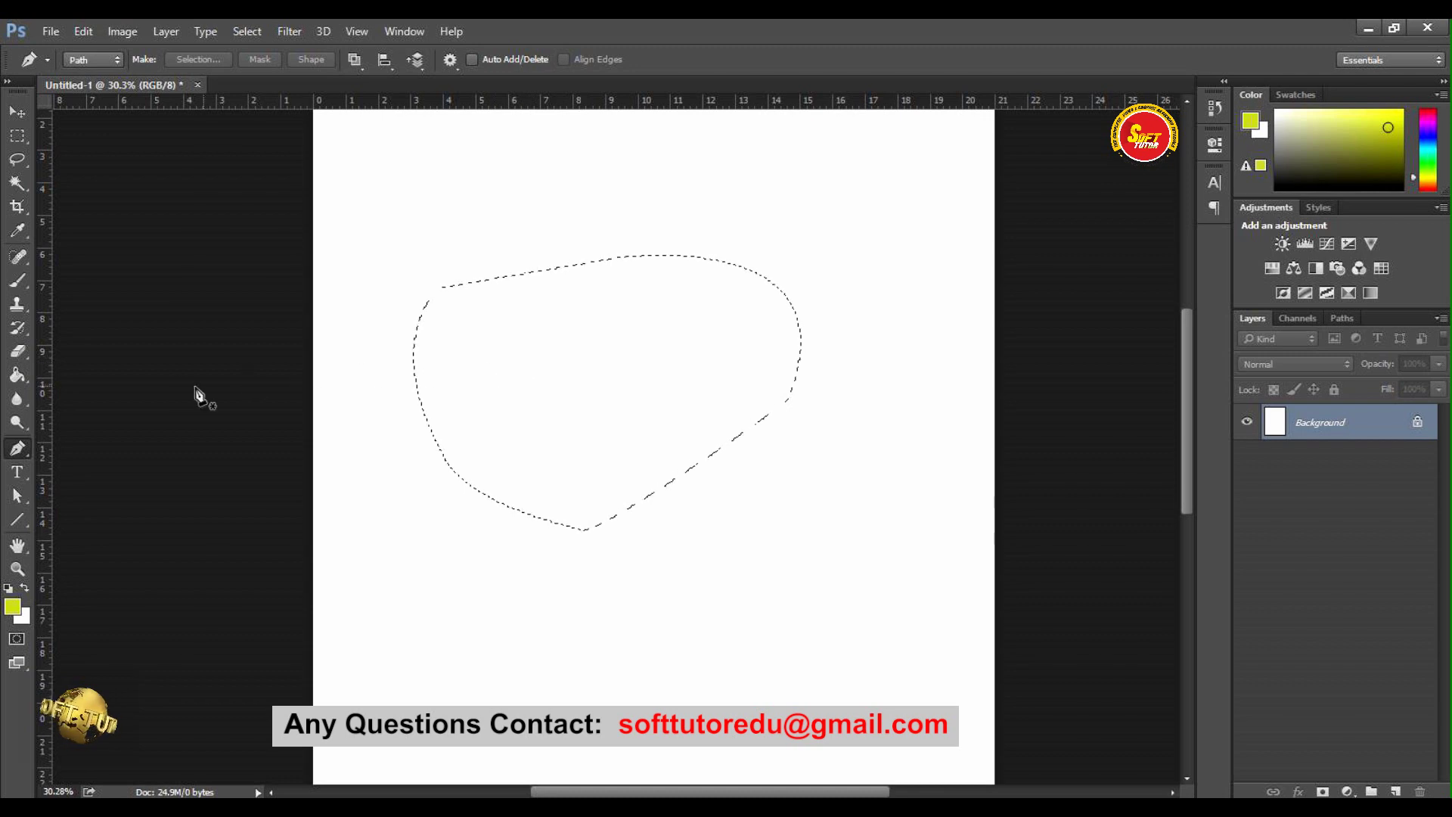
left_click(18, 374)
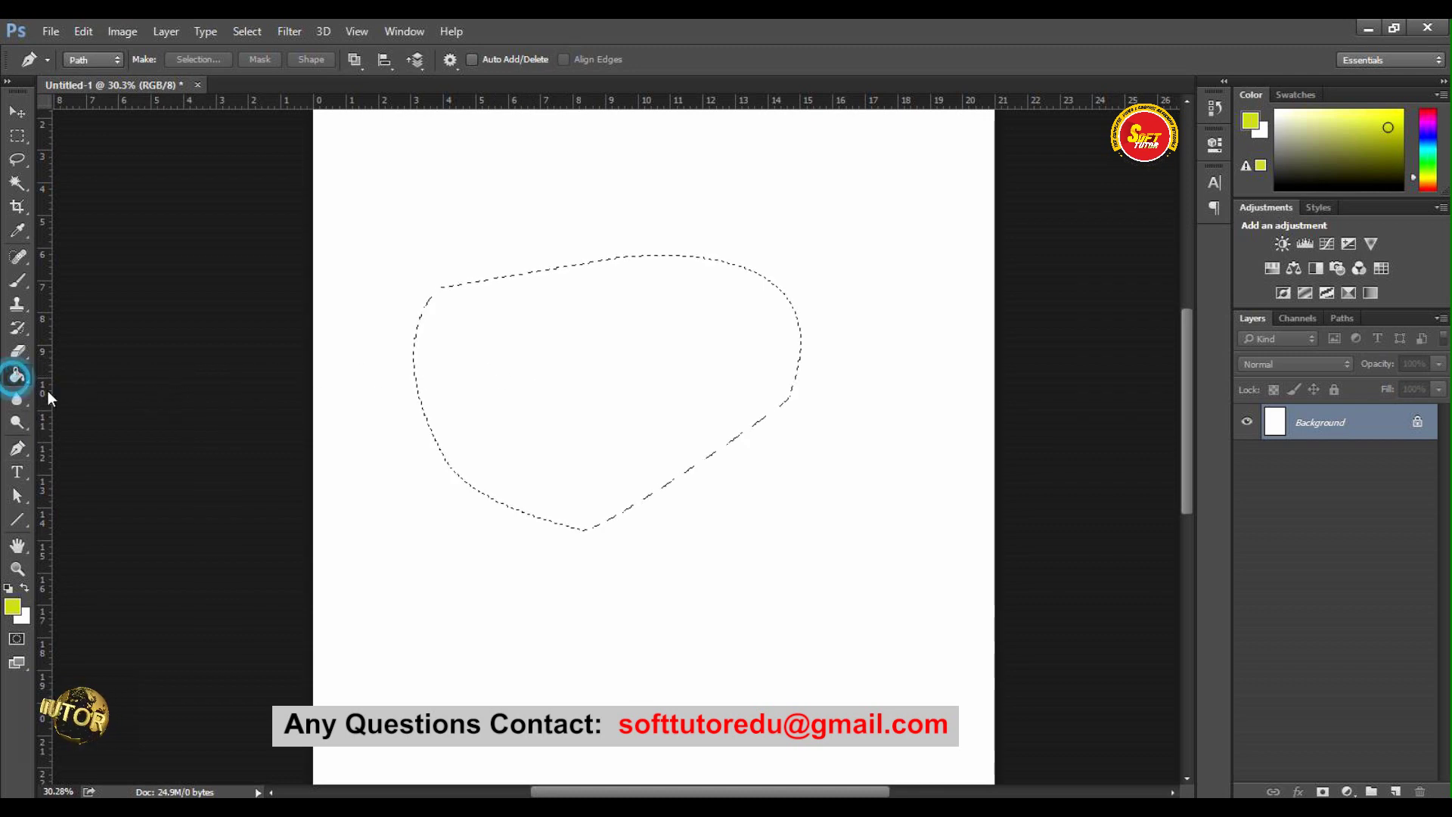
left_click(596, 352)
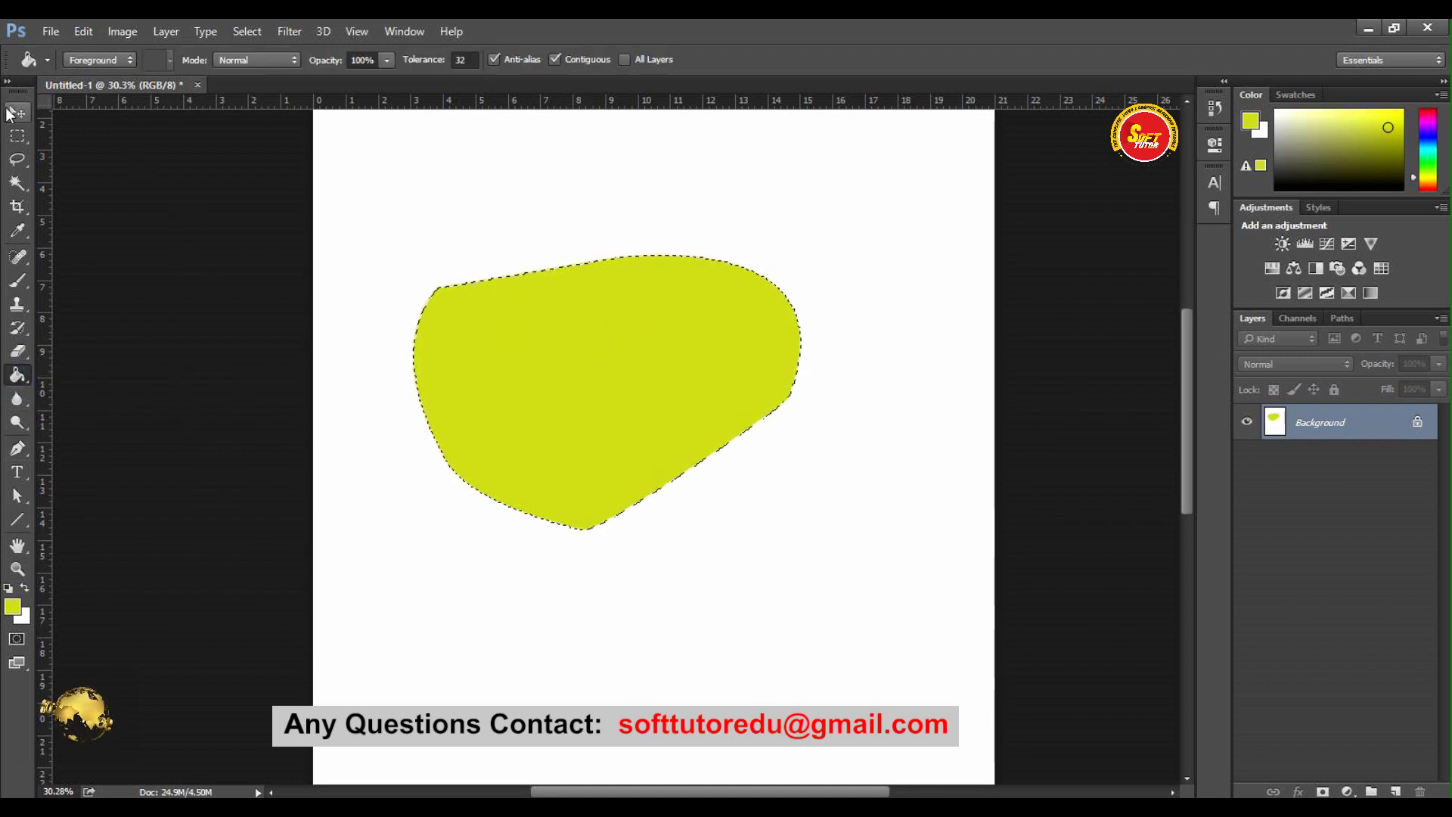
Step: Step backward through History until the fill and path are gone
key("v")
key("p")
key("ctrl+alt+z")
key("ctrl+alt+z")
key("ctrl+alt+z")
key("ctrl+alt+z")
key("ctrl+alt+z")
key("ctrl+alt+z")
key("ctrl+alt+z")
key("ctrl+alt+z")
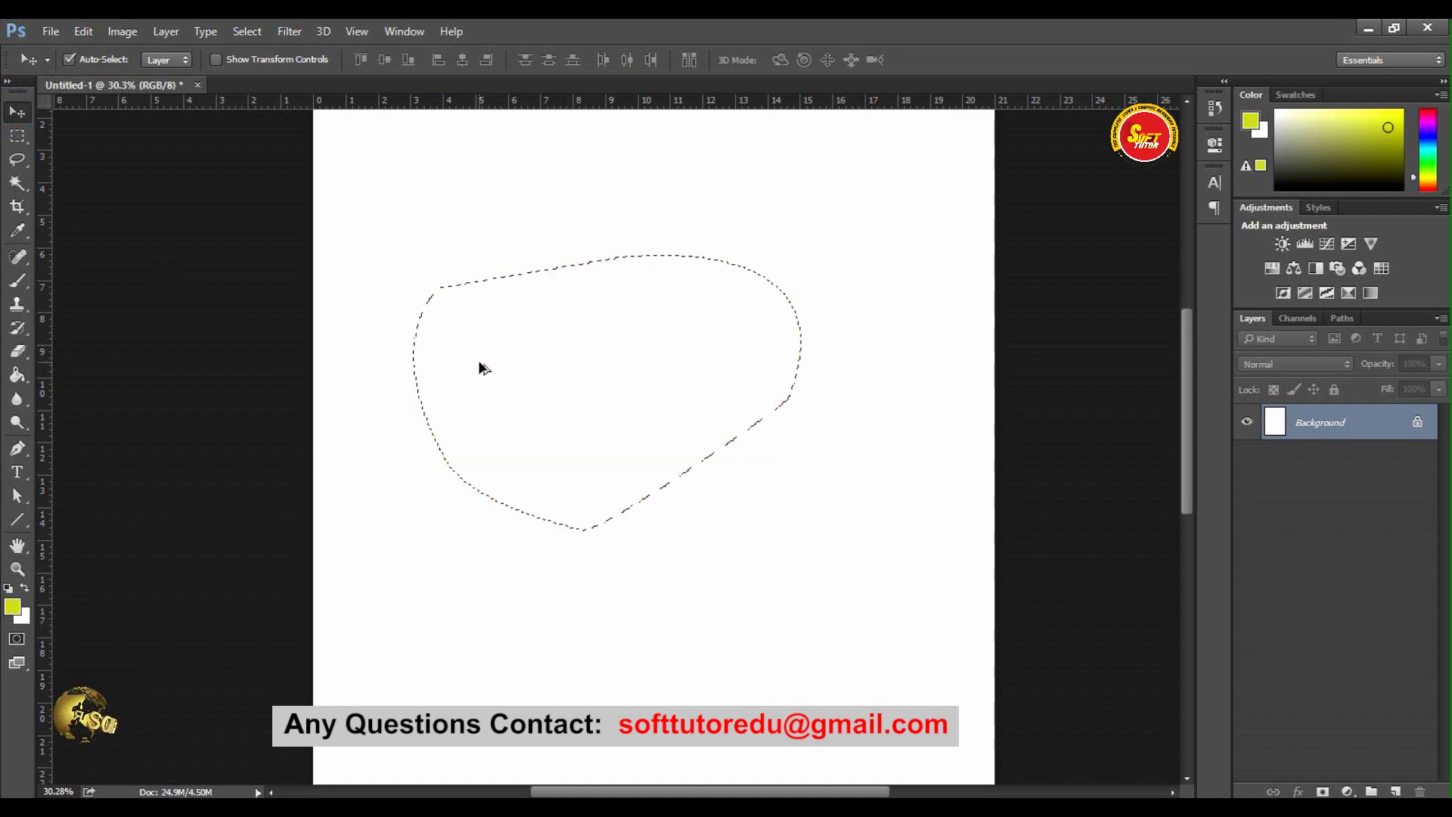
key("ctrl+alt+z")
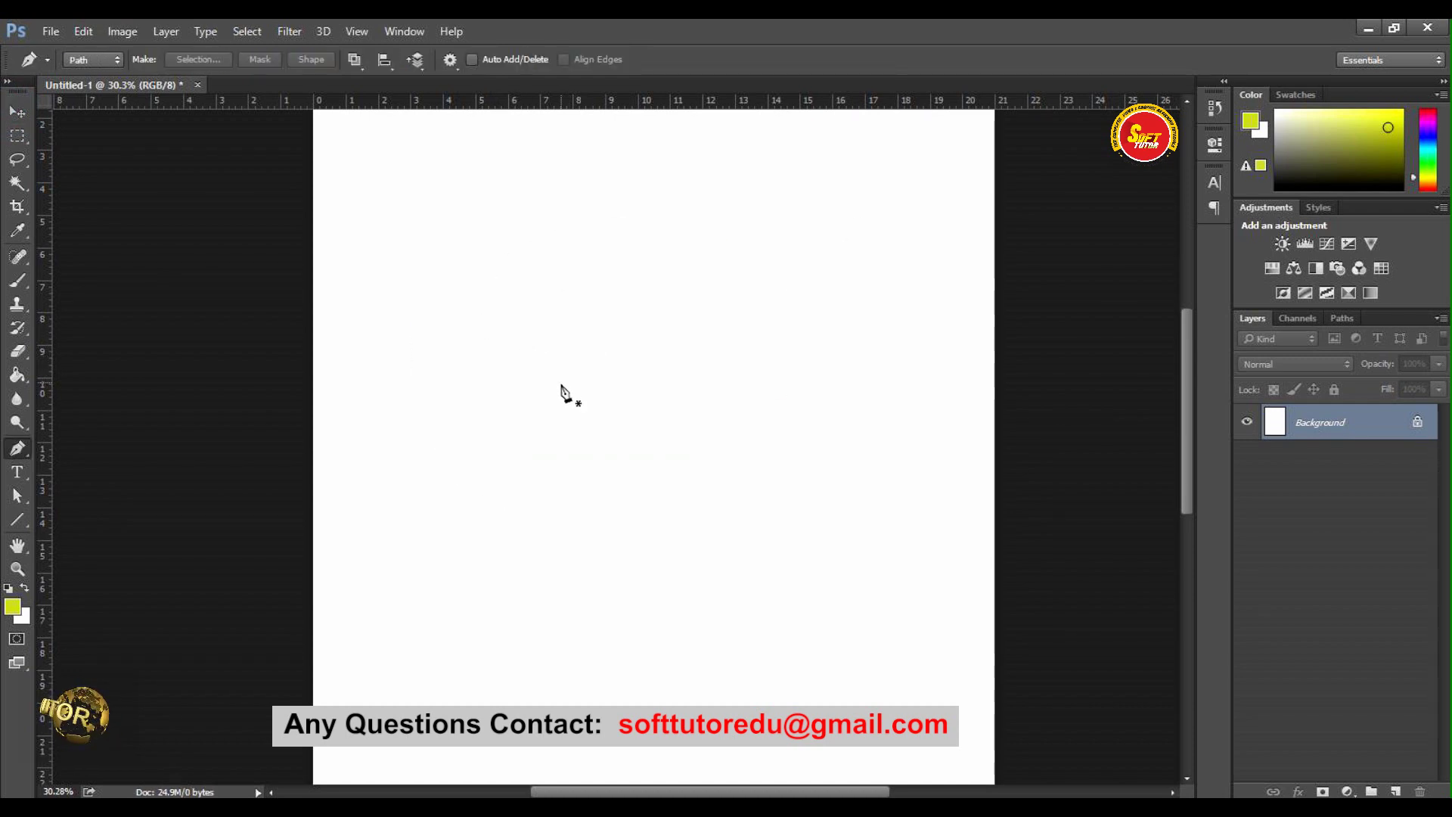
Step: Start a new path with a start anchor and a curved upper-right anchor, adjusting the arc
left_click(524, 383)
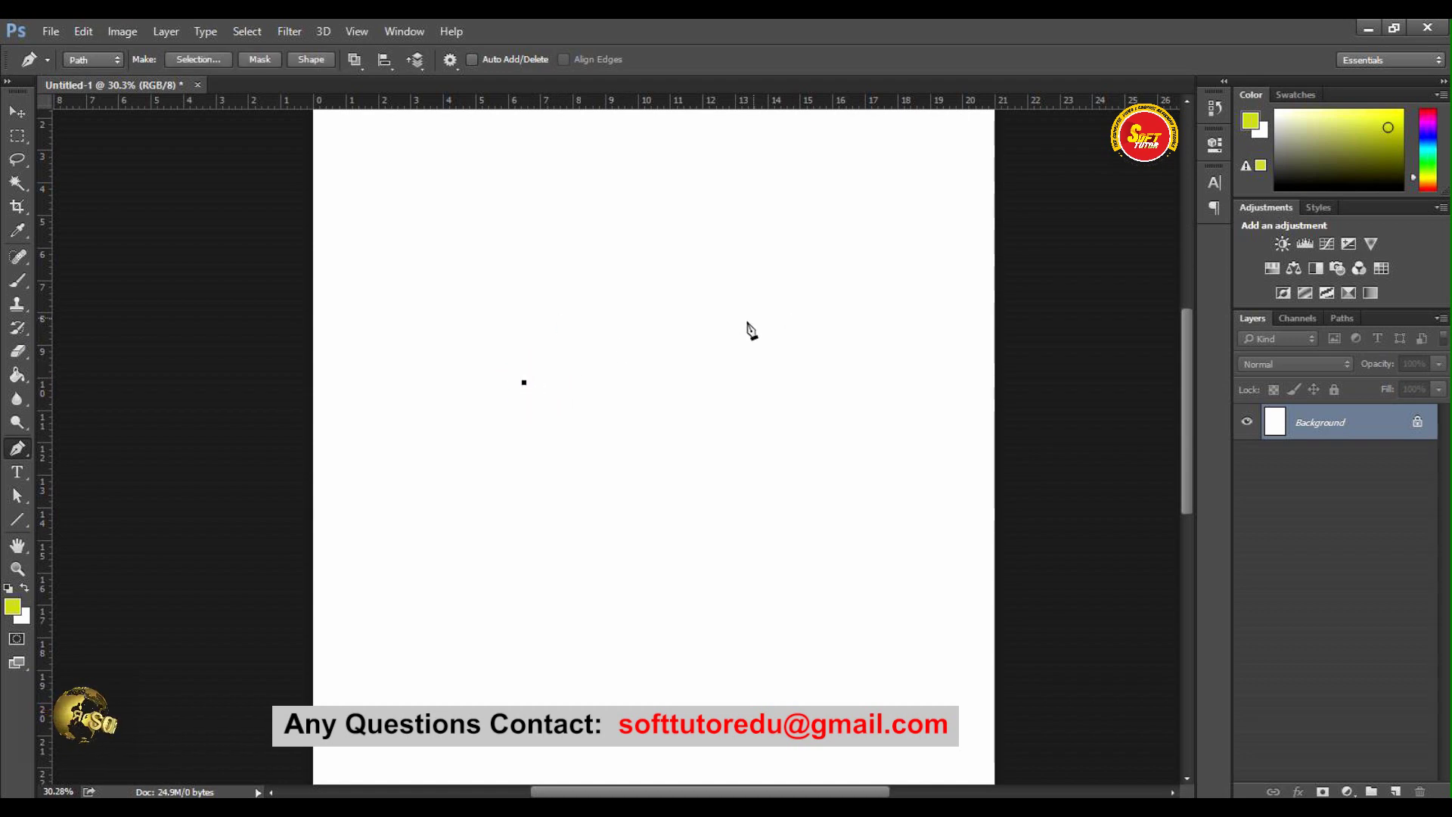
left_click_drag(784, 313, 997, 404)
left_click_drag(996, 416, 1015, 447)
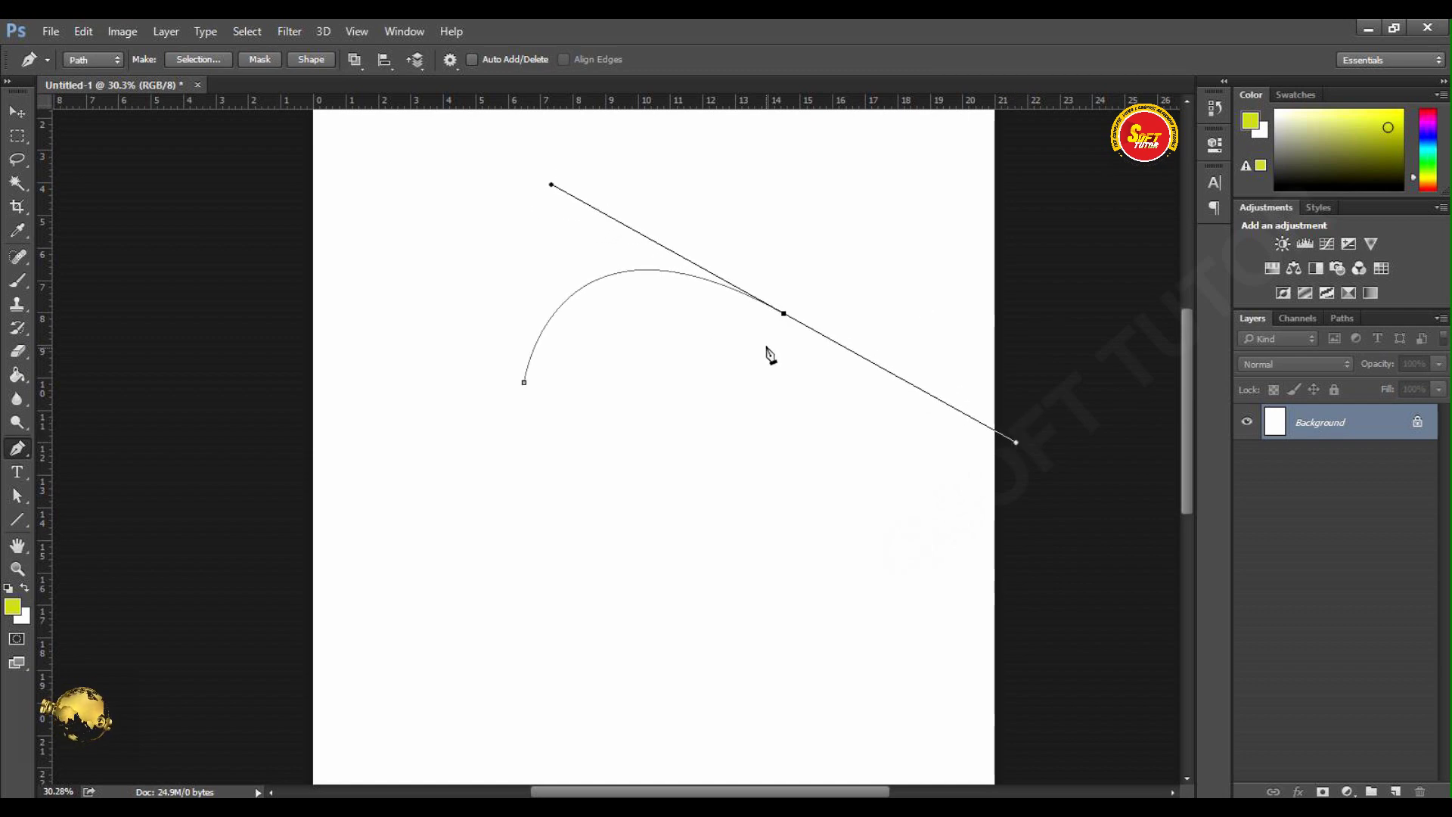
left_click_drag(632, 503, 545, 483)
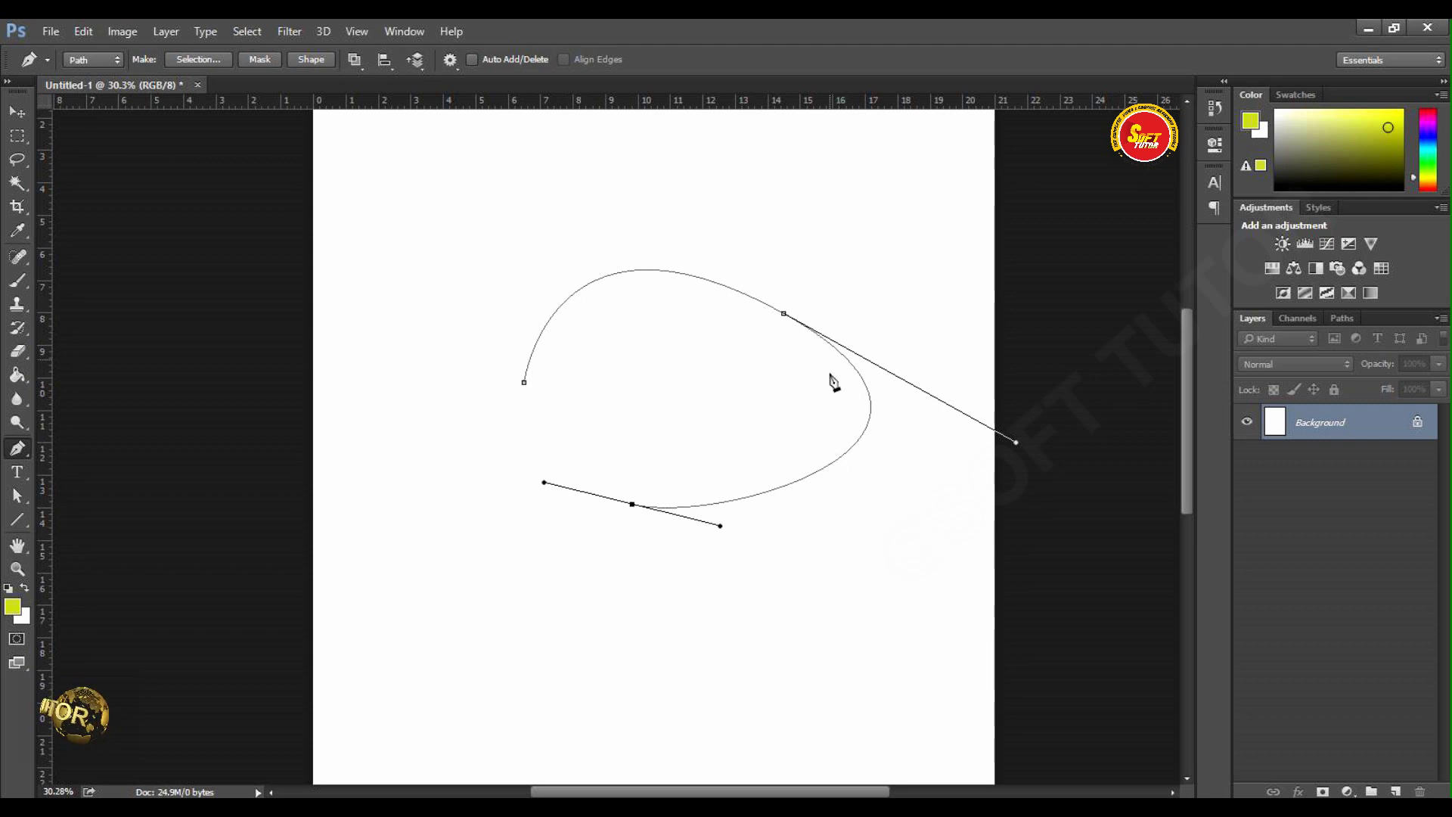
Step: Undo the extra curve, remove the end anchor's handle, and close the path at the start
key("ctrl+z")
key("alt")
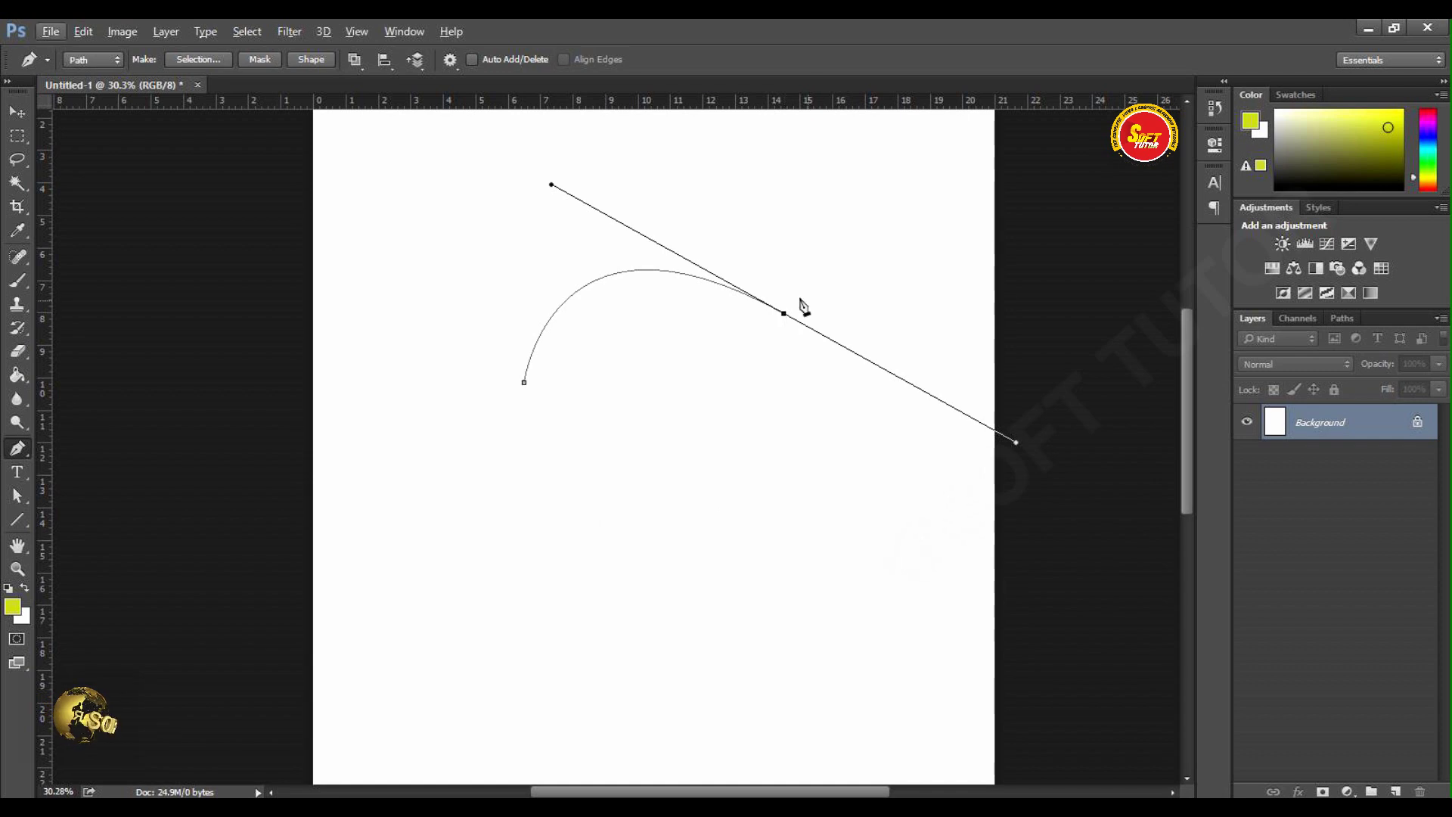
key("alt")
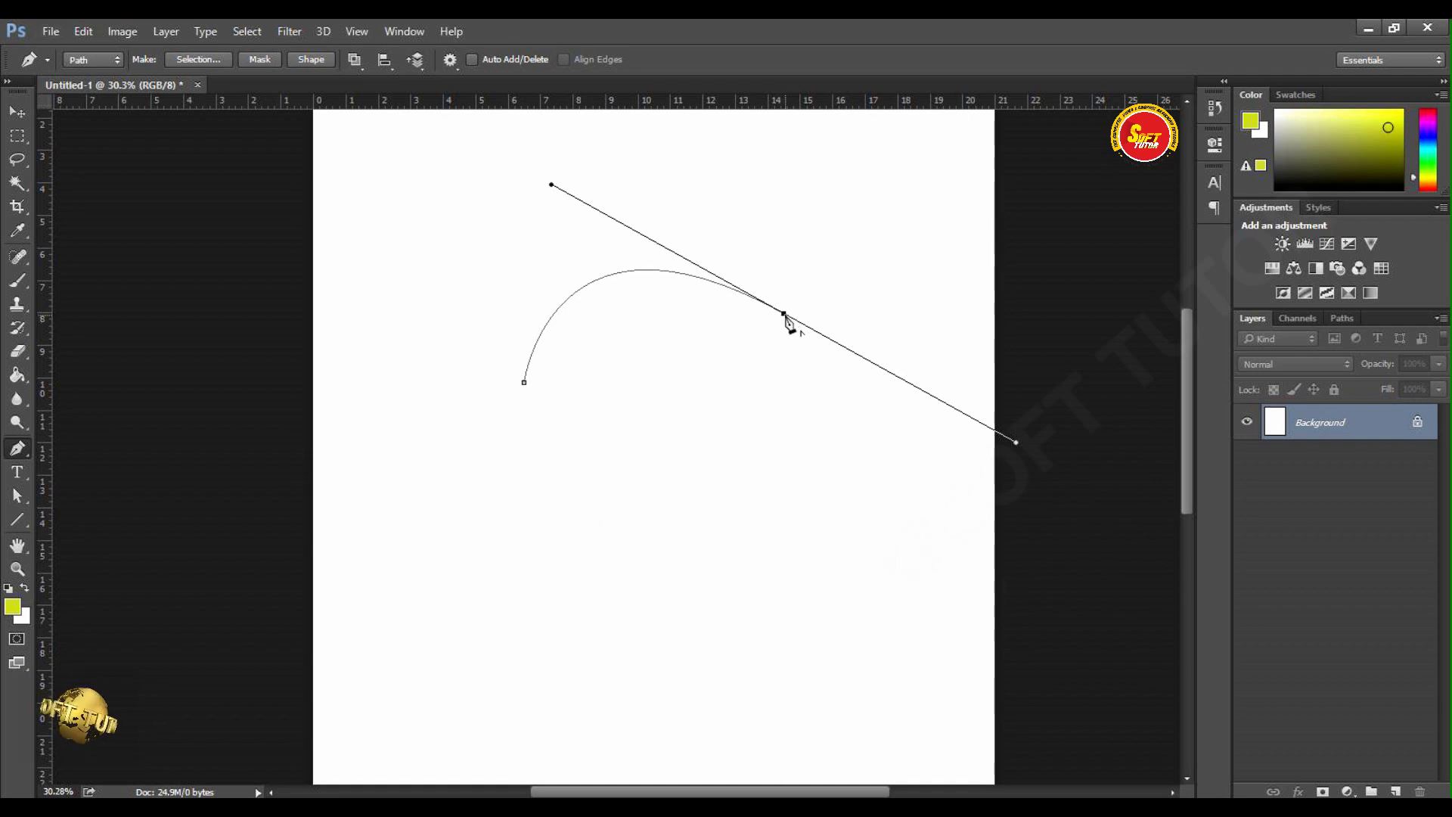
left_click(784, 314, "alt")
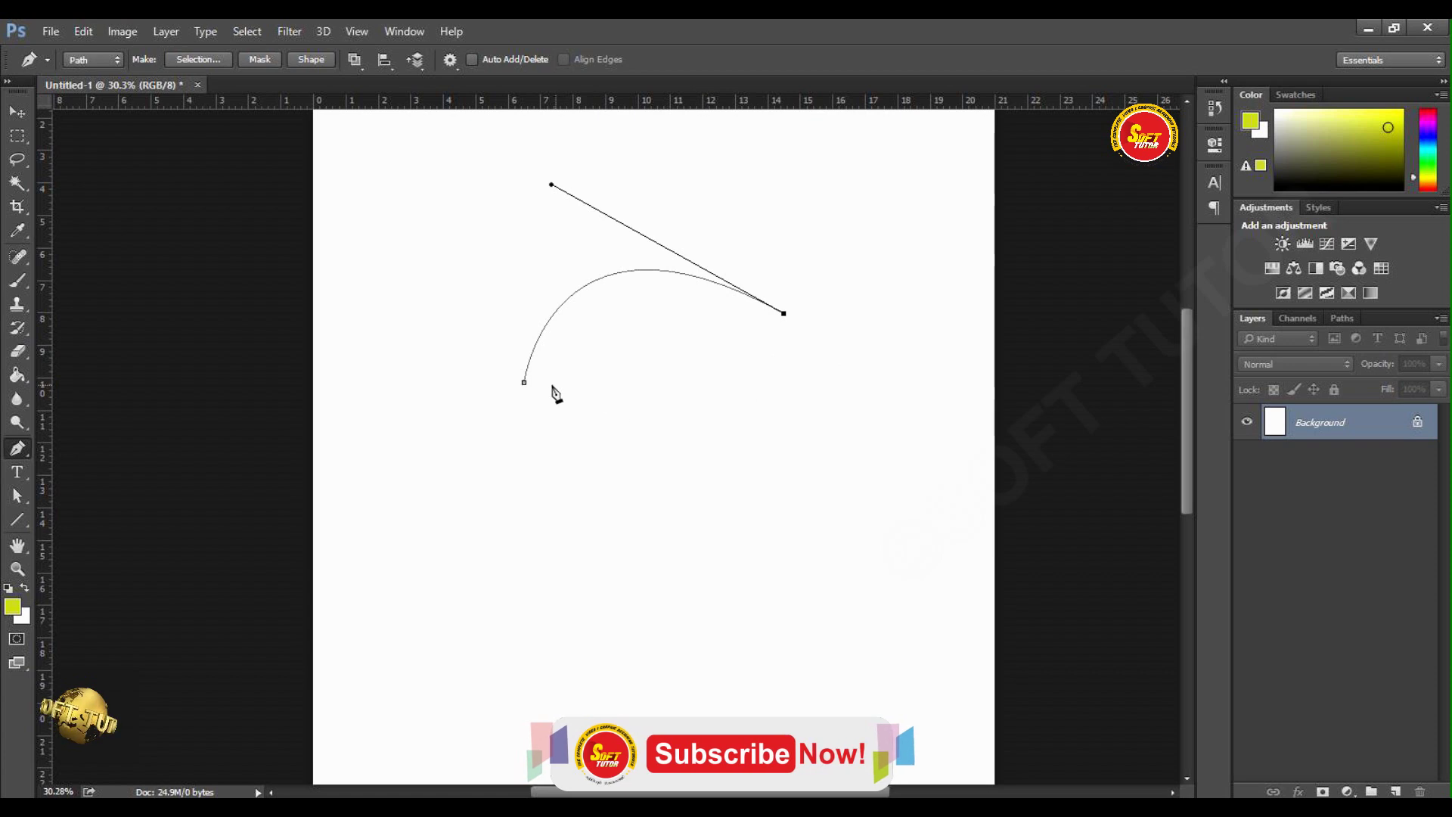
left_click(524, 382)
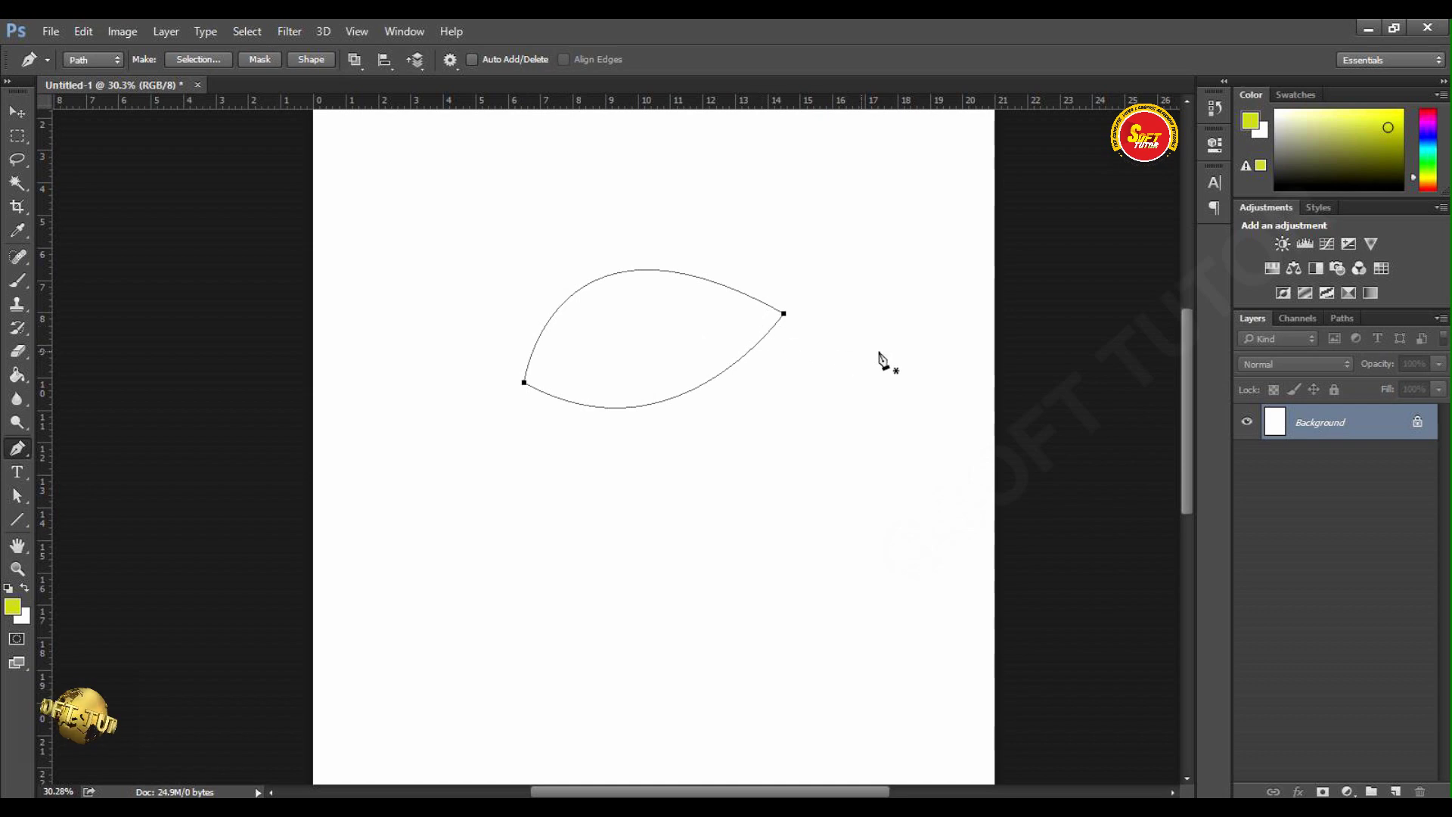
Step: Make the leaf path a selection with Feather 0 and add a new empty Layer 1
left_click(200, 59)
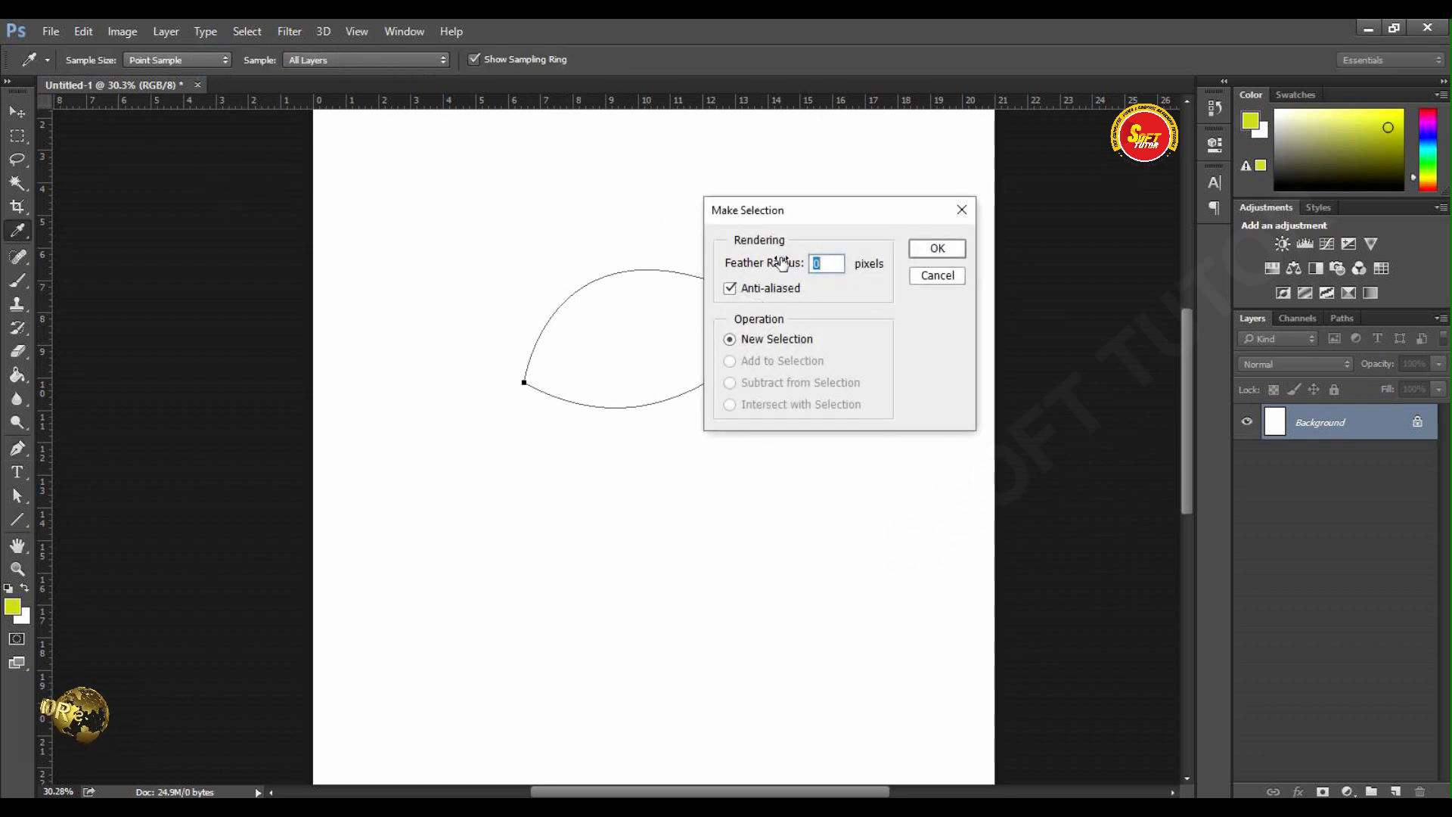
left_click(937, 250)
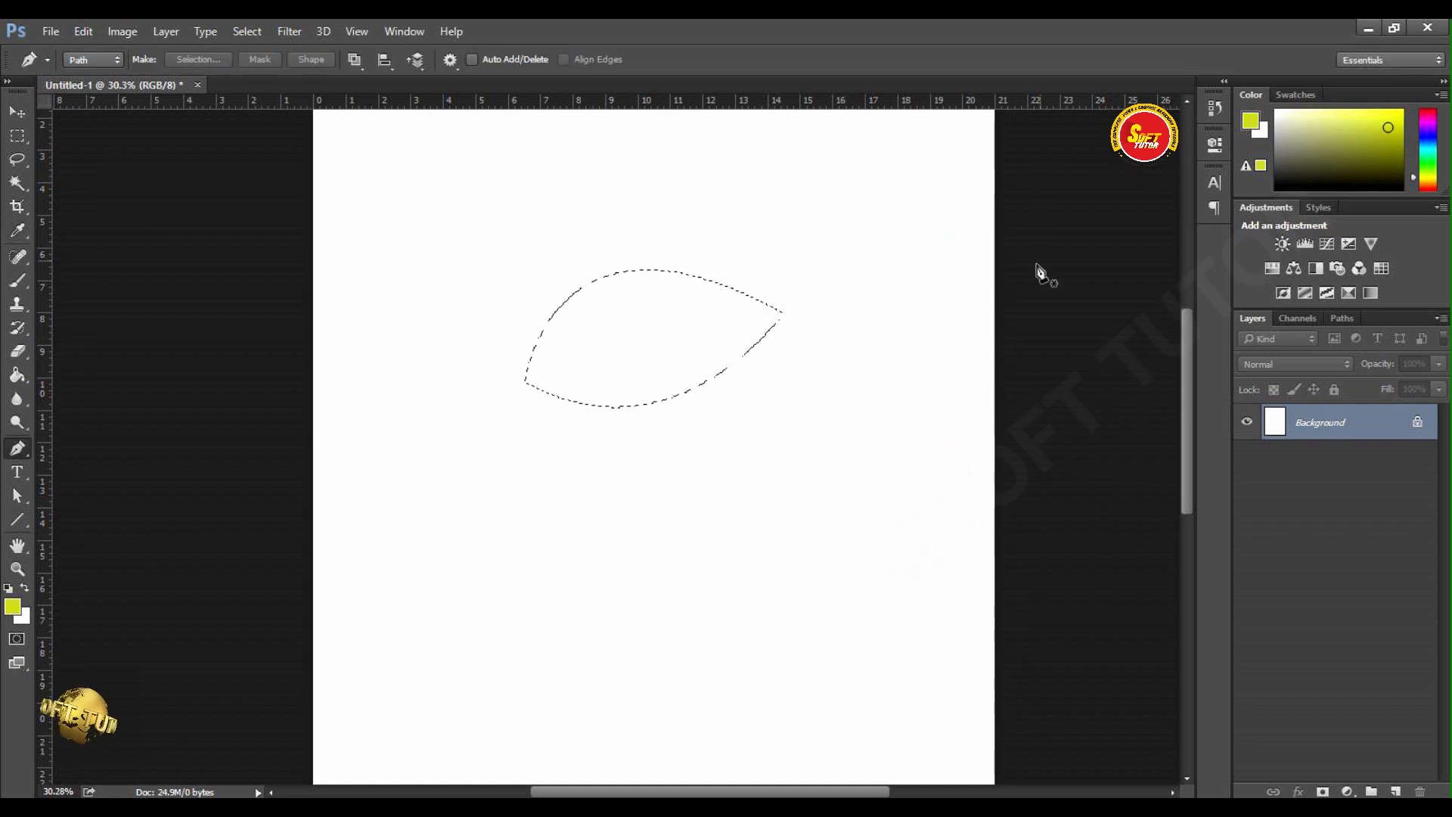
key("v")
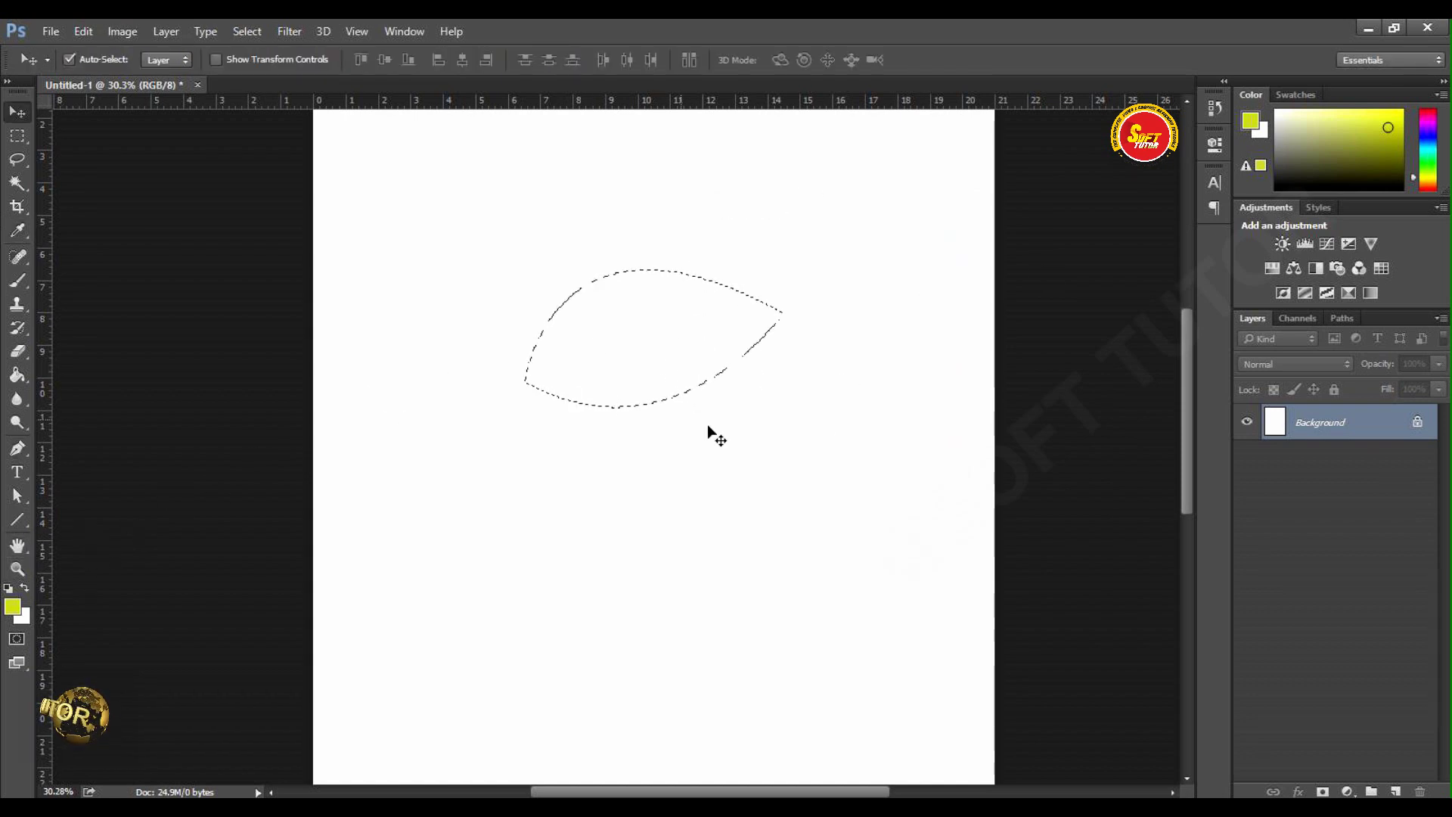
left_click(1397, 791)
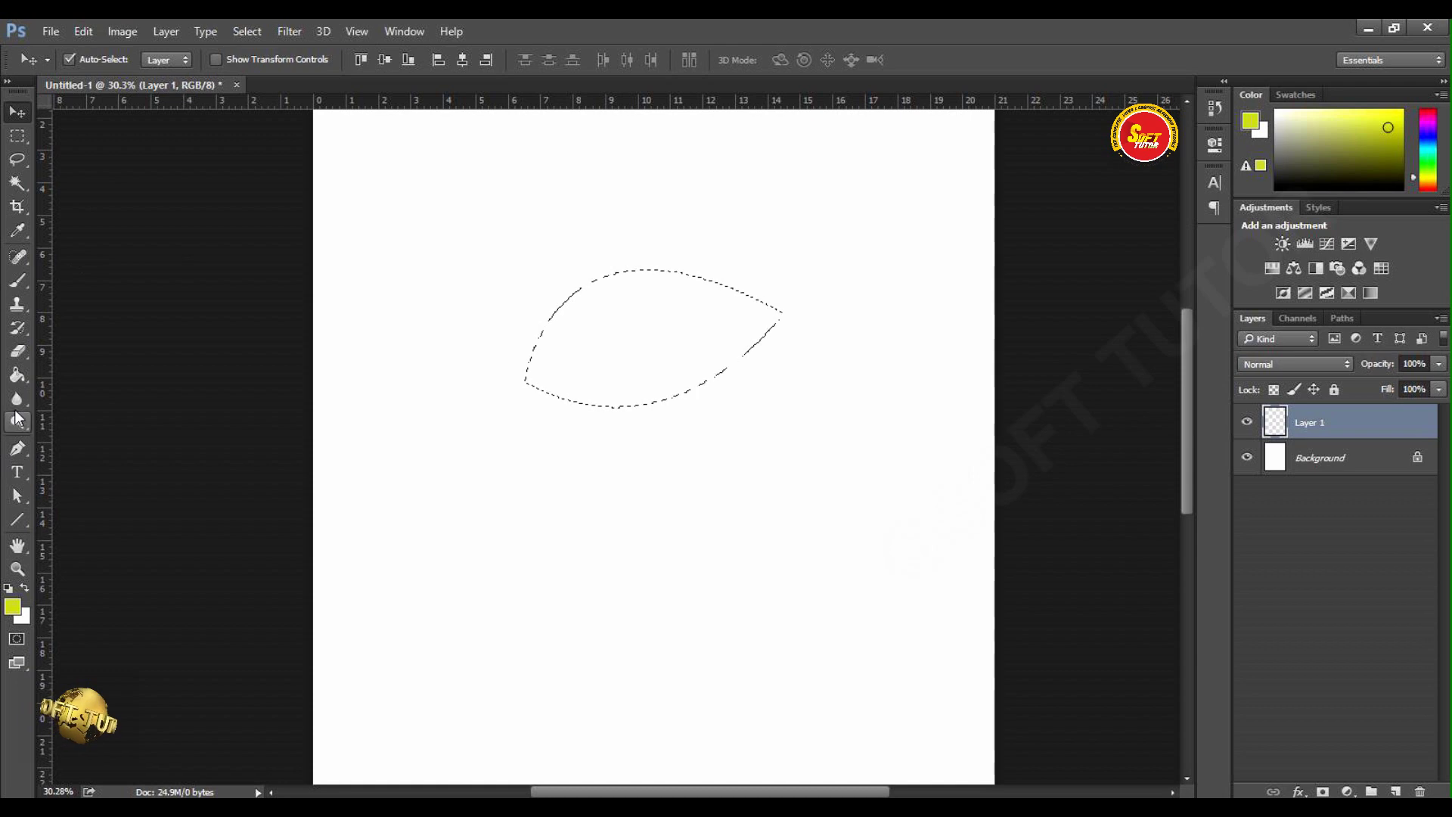
Step: Fill the leaf selection on Layer 1 with yellow-green using the Paint Bucket
left_click(17, 374)
left_click(644, 316)
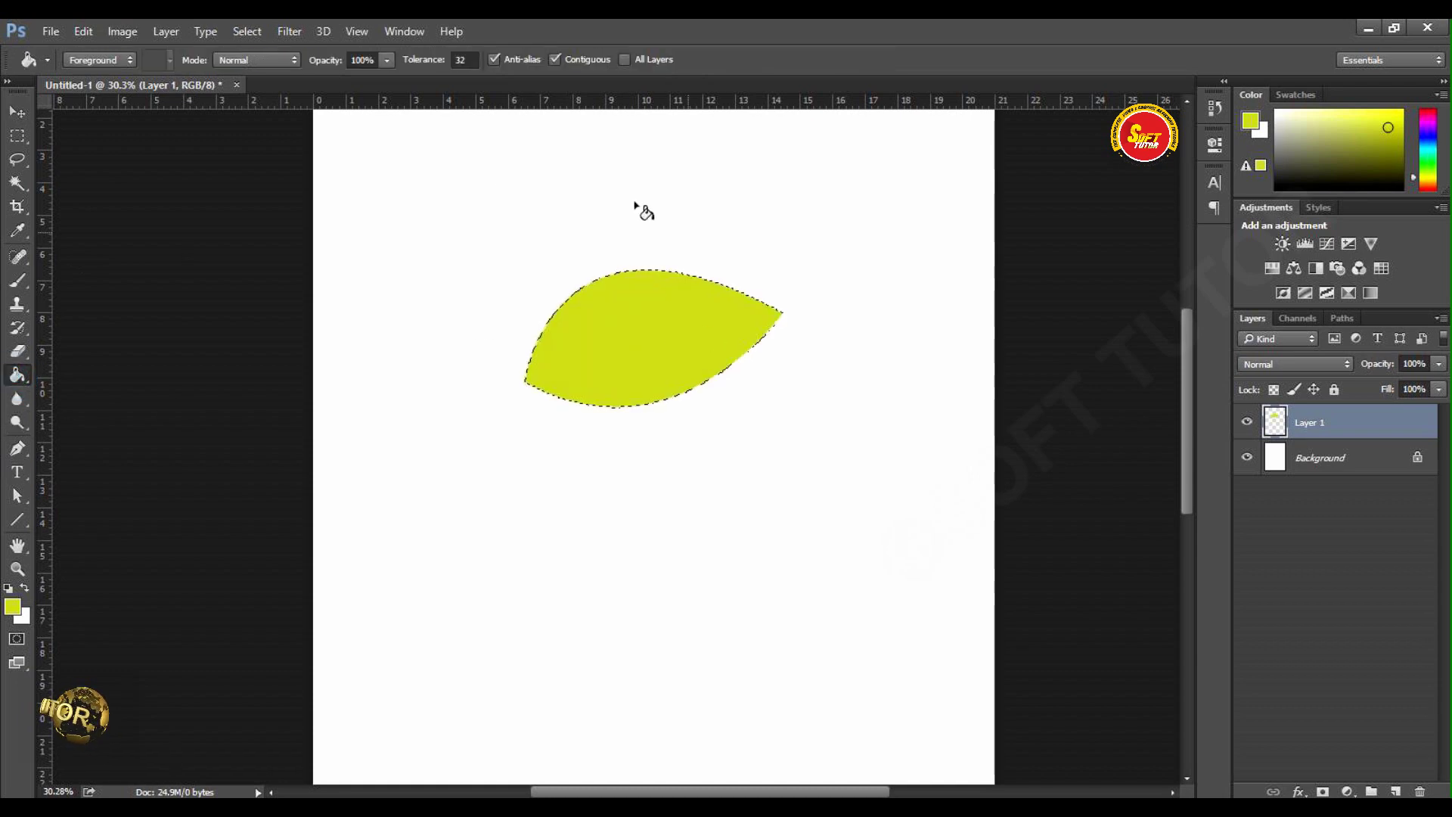
left_click(16, 110)
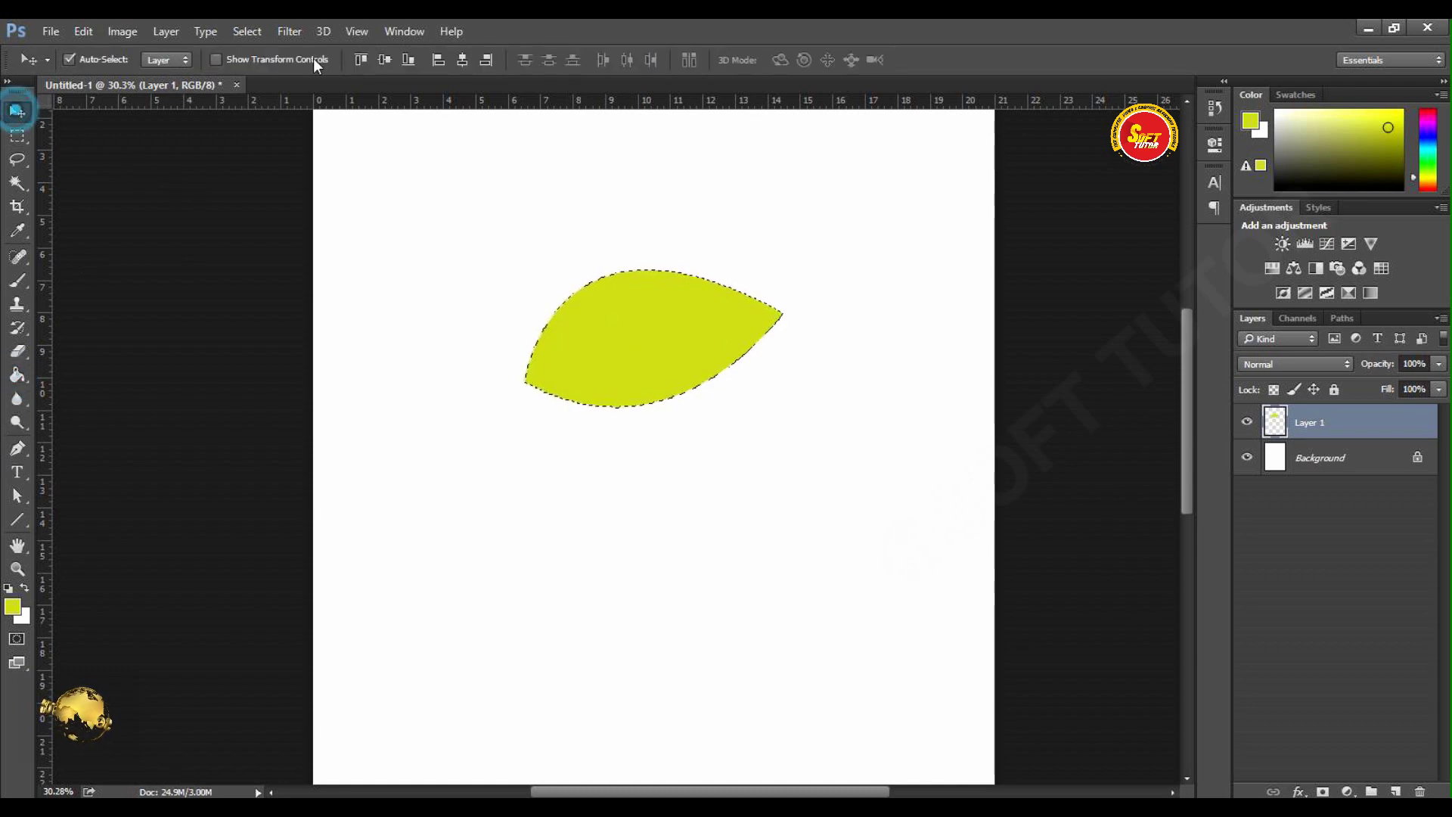
Step: Deselect, shift the leaf right, and begin rotating a copy of it clockwise
left_click(250, 31)
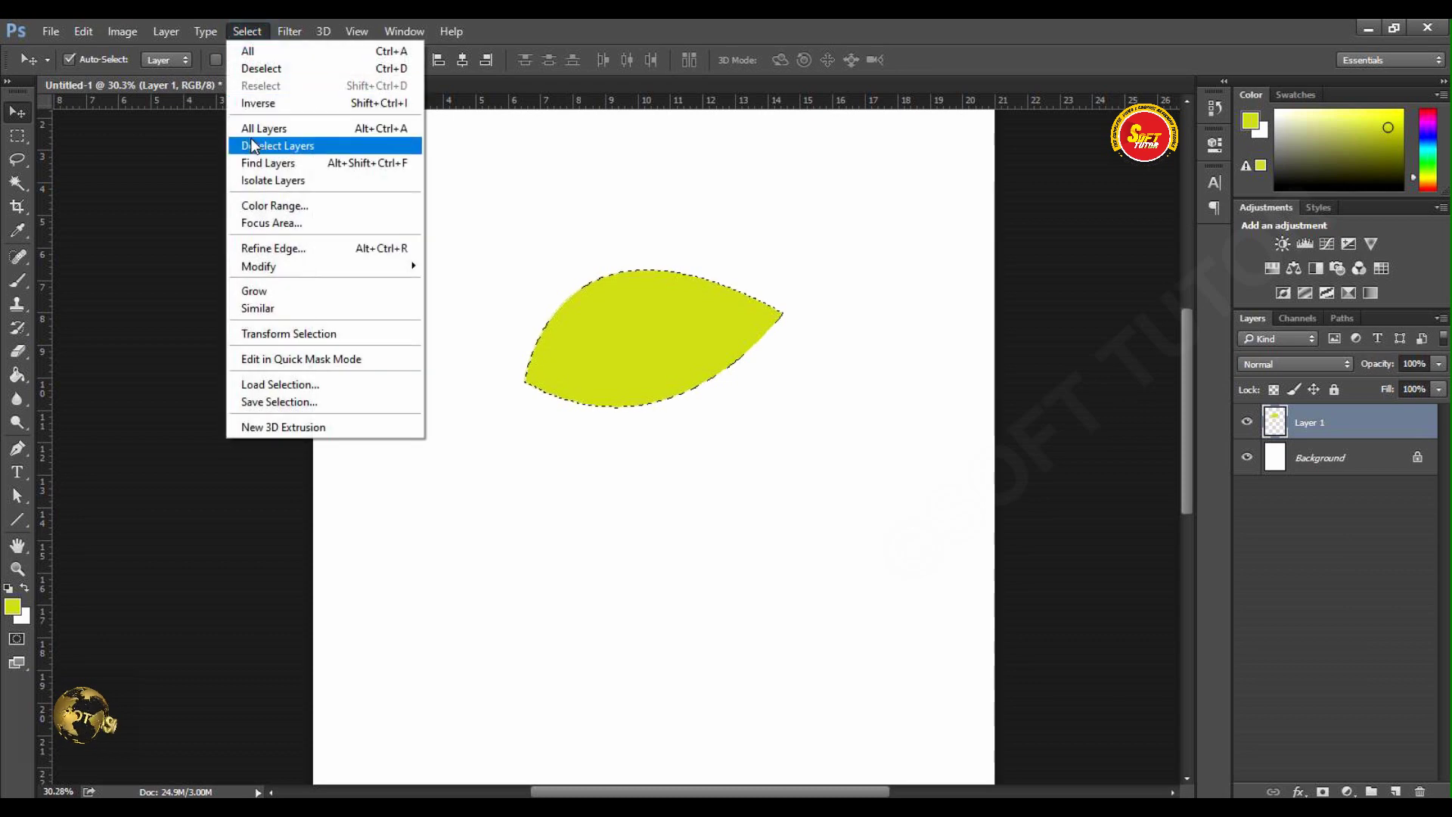
left_click(265, 71)
left_click_drag(688, 330, 739, 321)
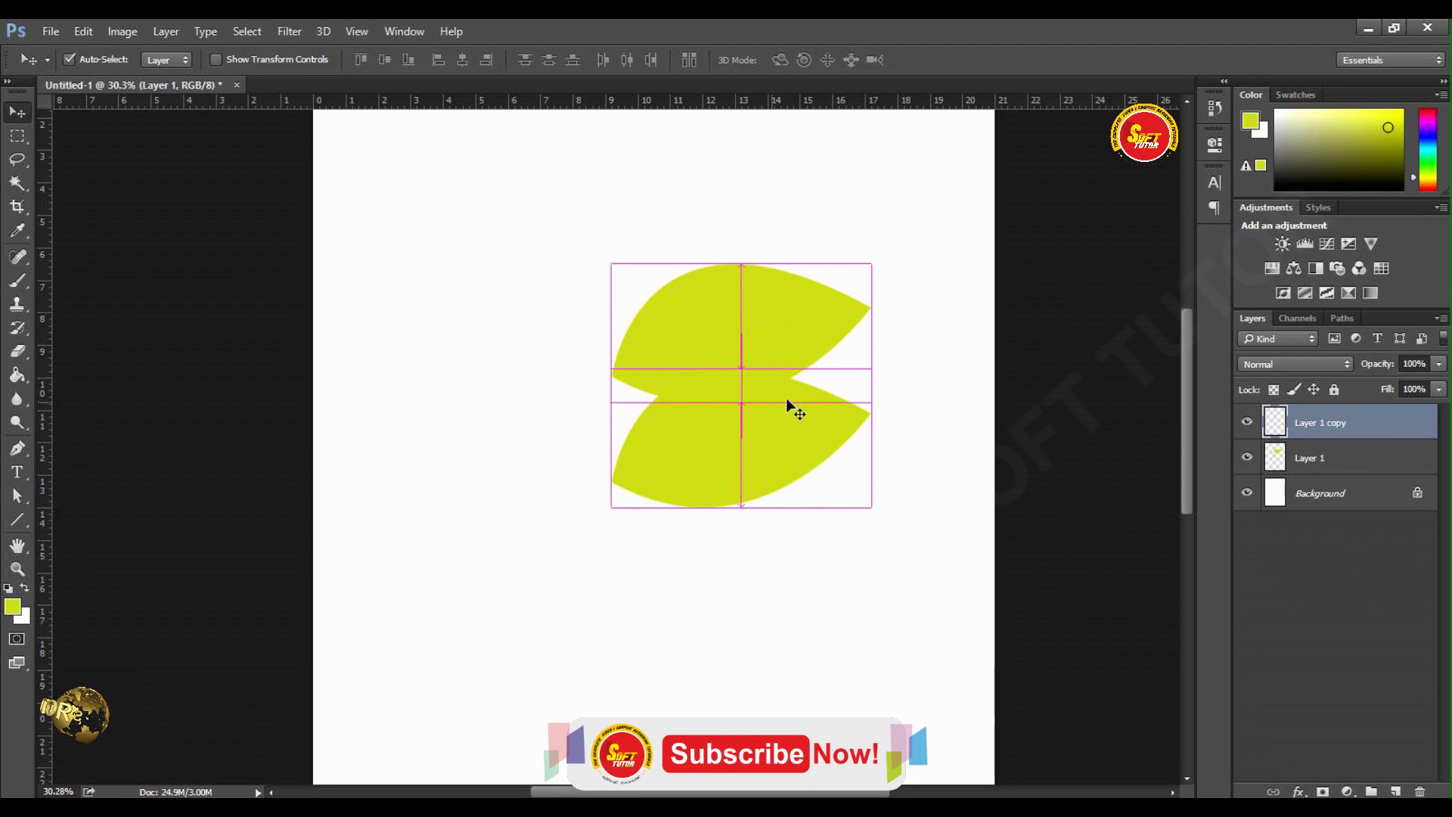
key("ctrl+t")
left_click_drag(891, 366, 640, 429)
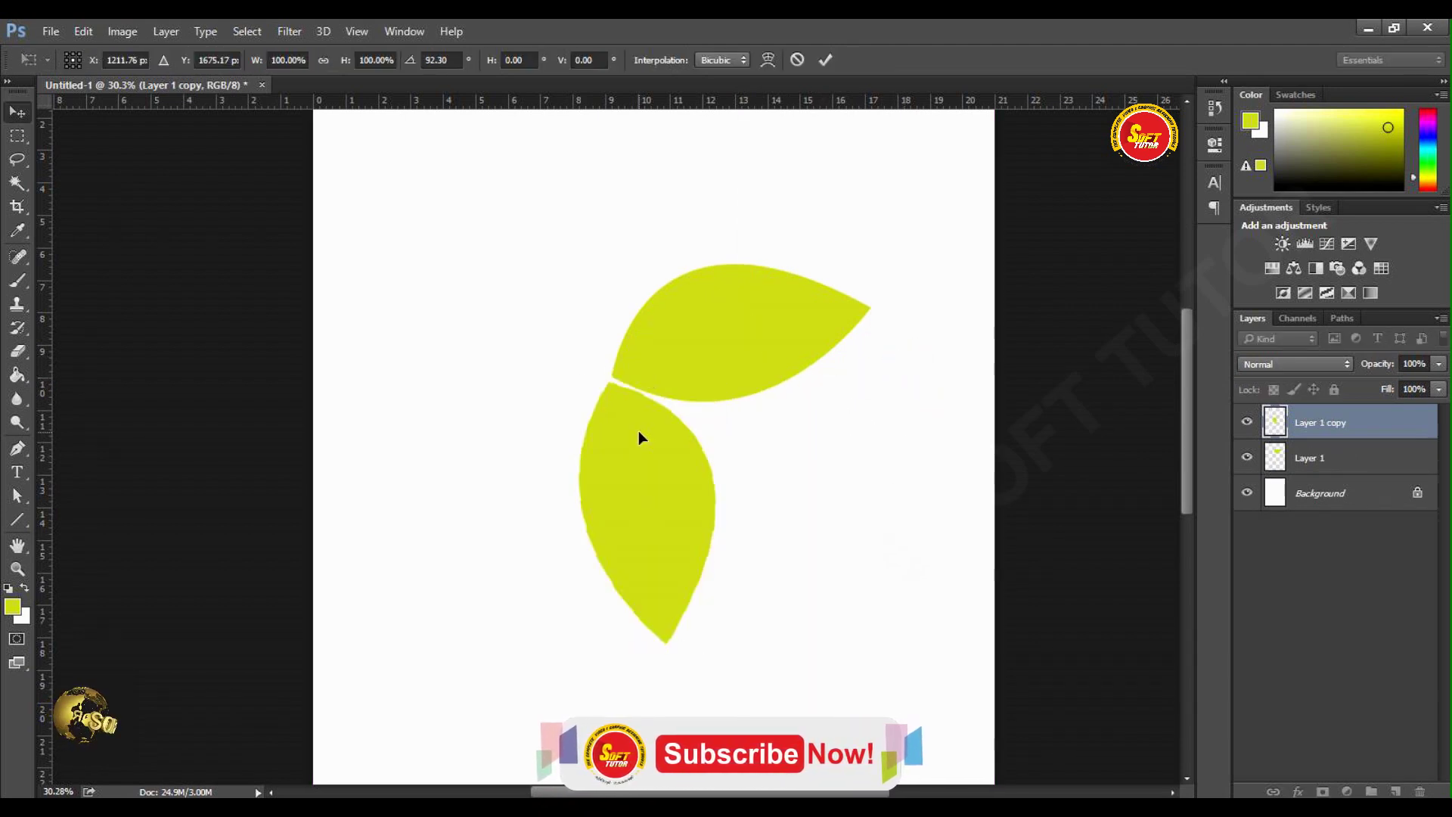
Step: Commit the rotated leaf and Alt-drag another copy to the upper left, nudging it down
key("Return")
left_click_drag(677, 534, 512, 383)
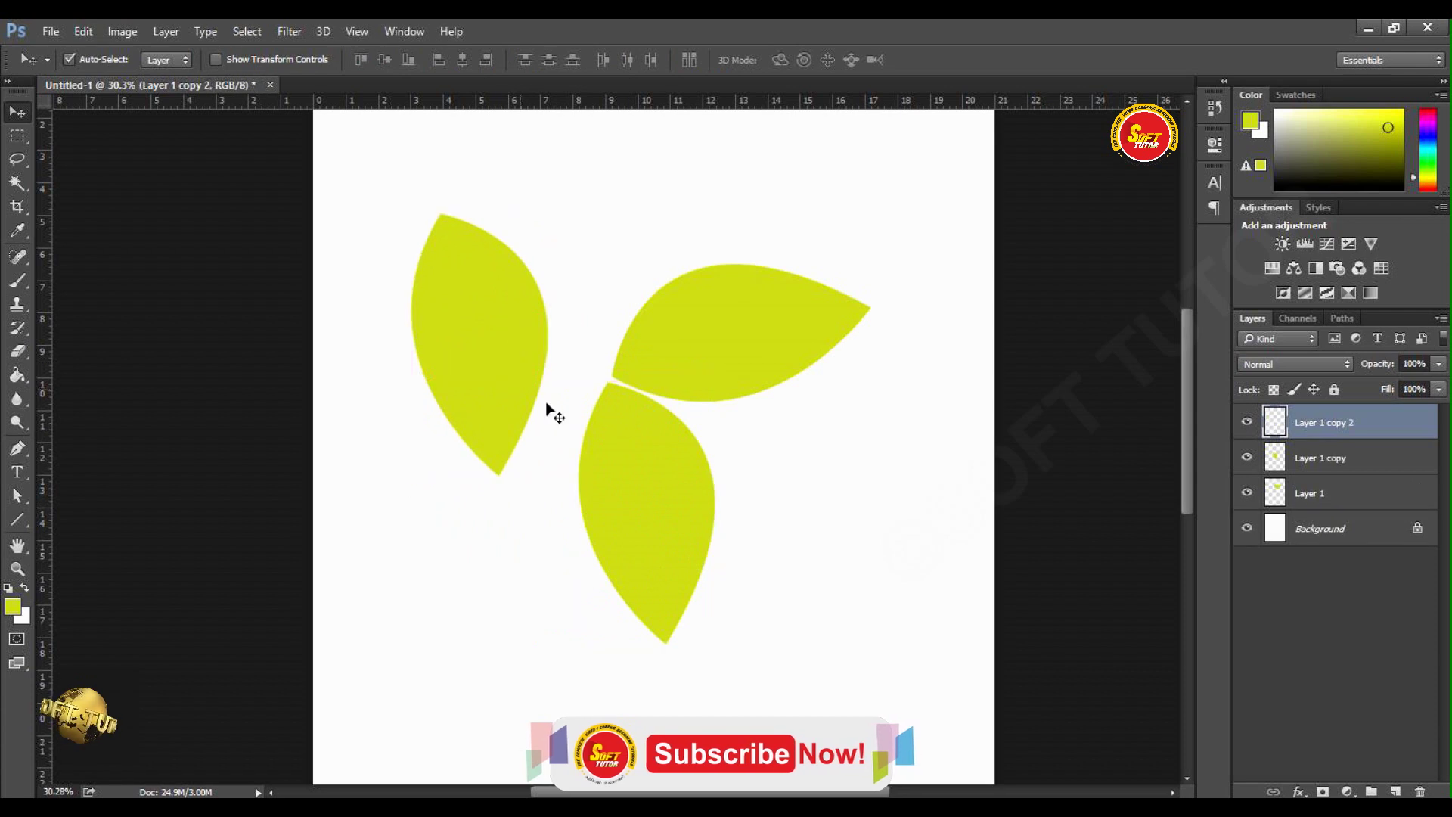
left_click_drag(488, 265, 489, 302)
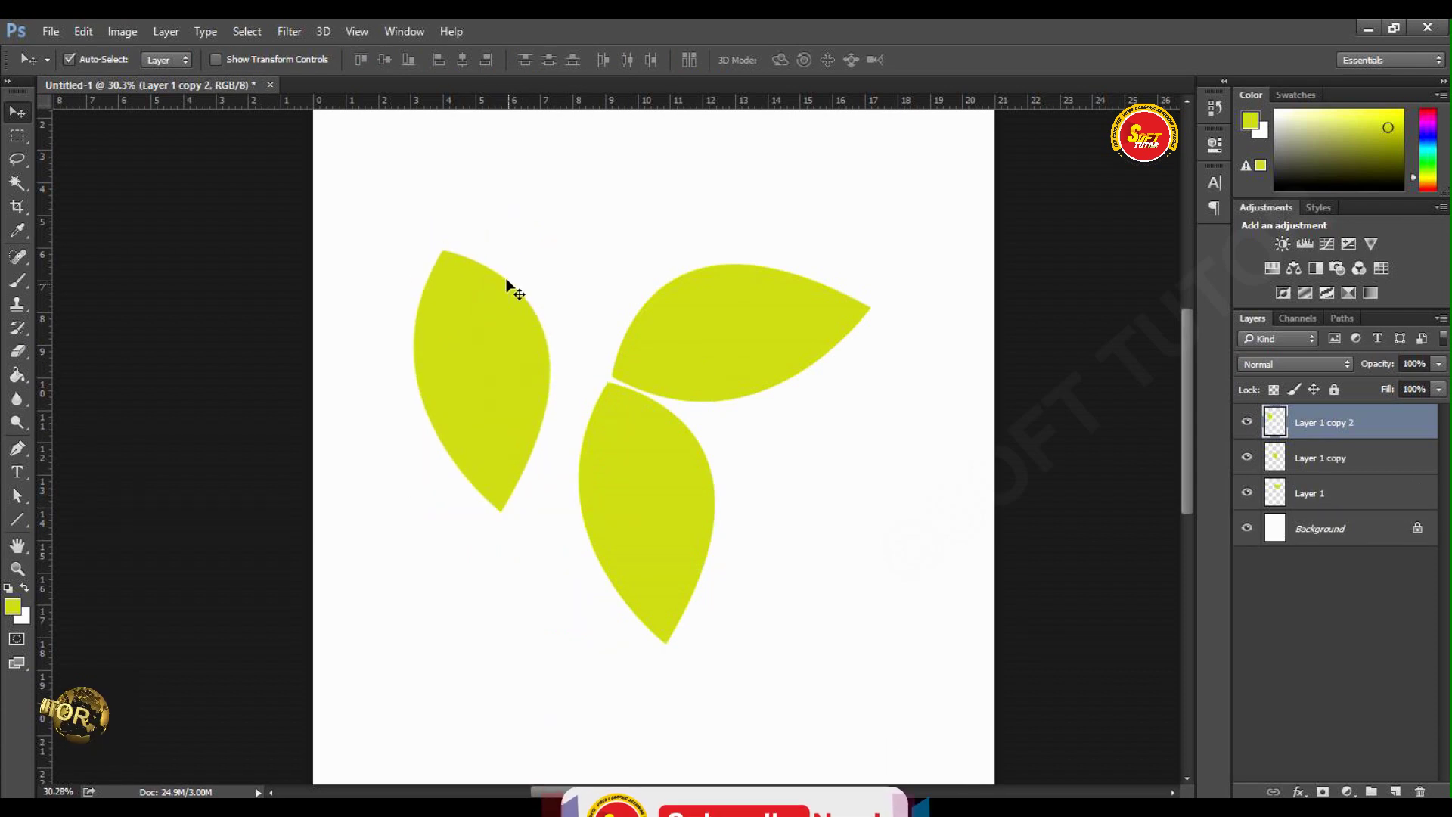
Step: Zoom the page out to 25%, then zoom in on the kiwi photo in images.jpg
key("ctrl+minus")
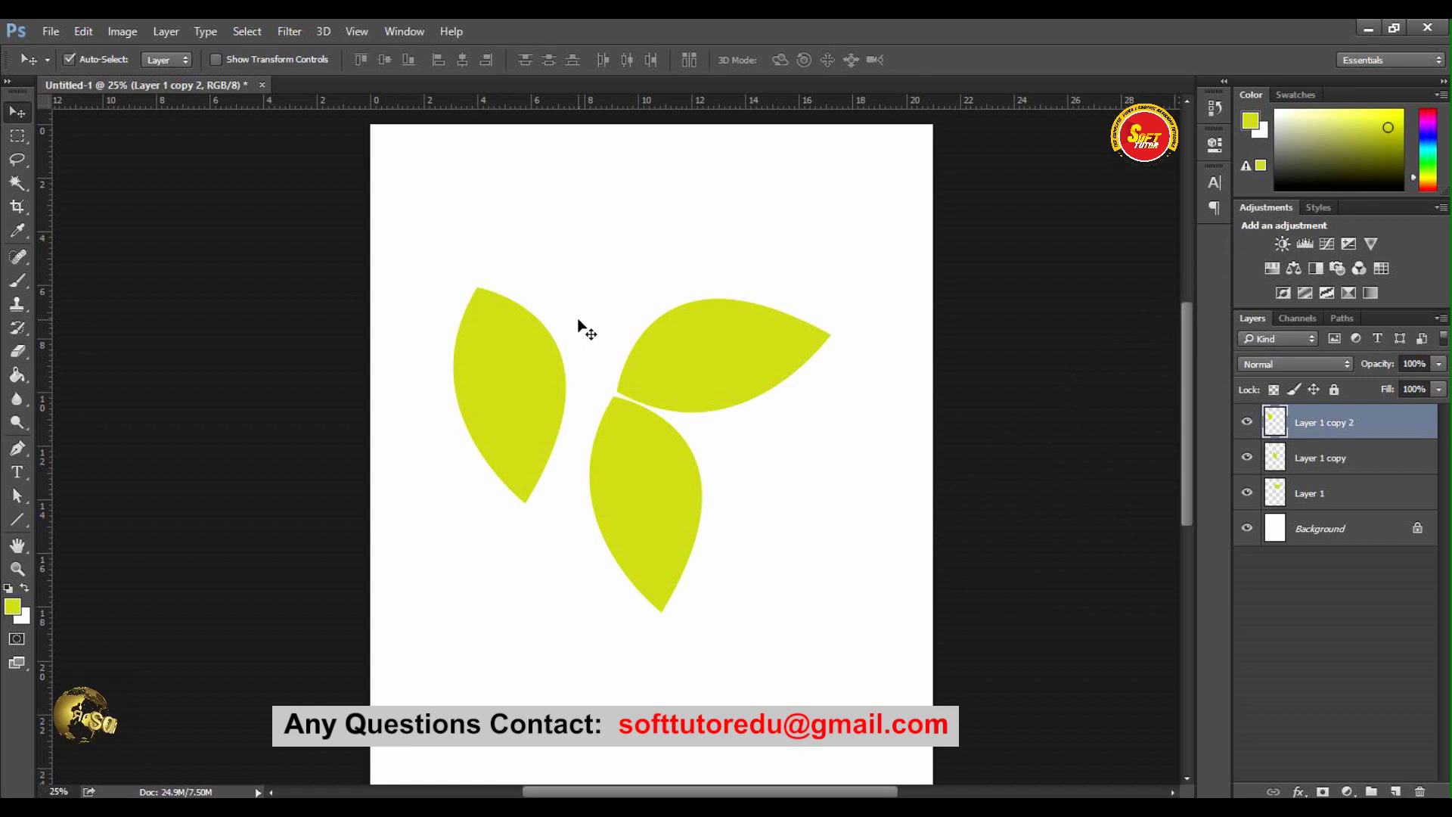
key("ctrl")
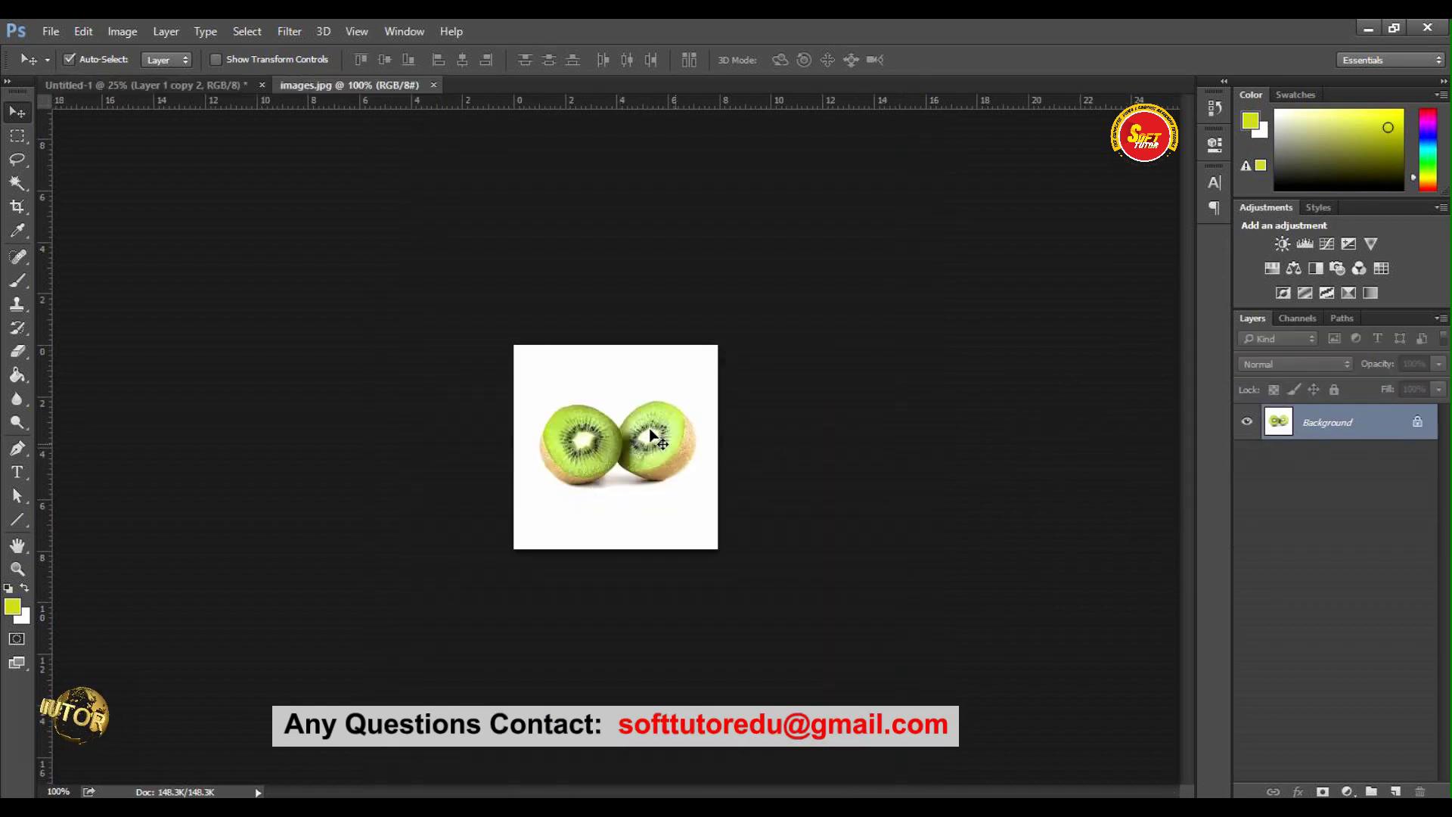
left_click_drag(512, 342, 727, 537)
left_click_drag(542, 515, 678, 546)
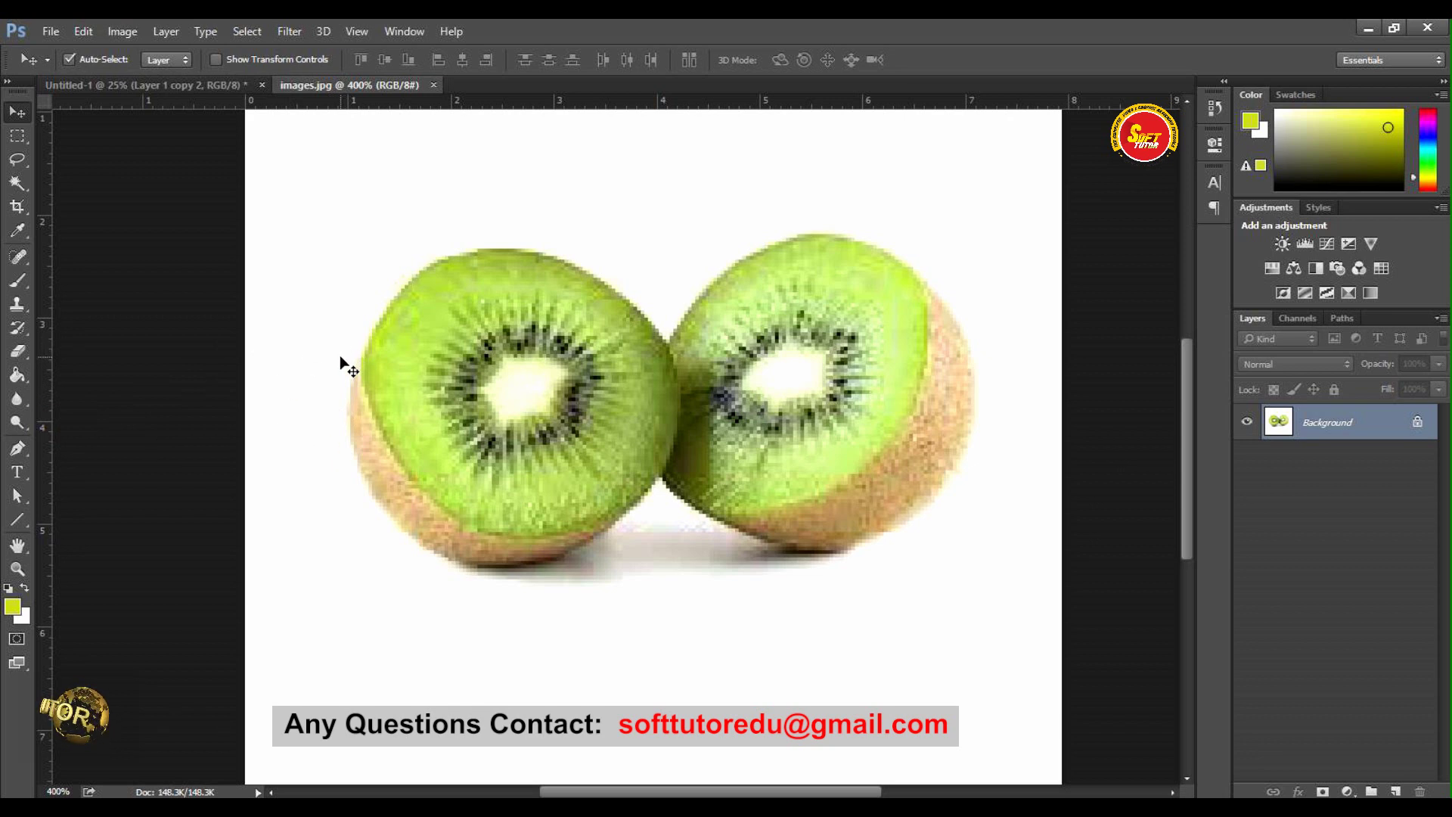
Step: With the Pen in Path mode, start at the left kiwi's edge and curve along its bottom
left_click(21, 453)
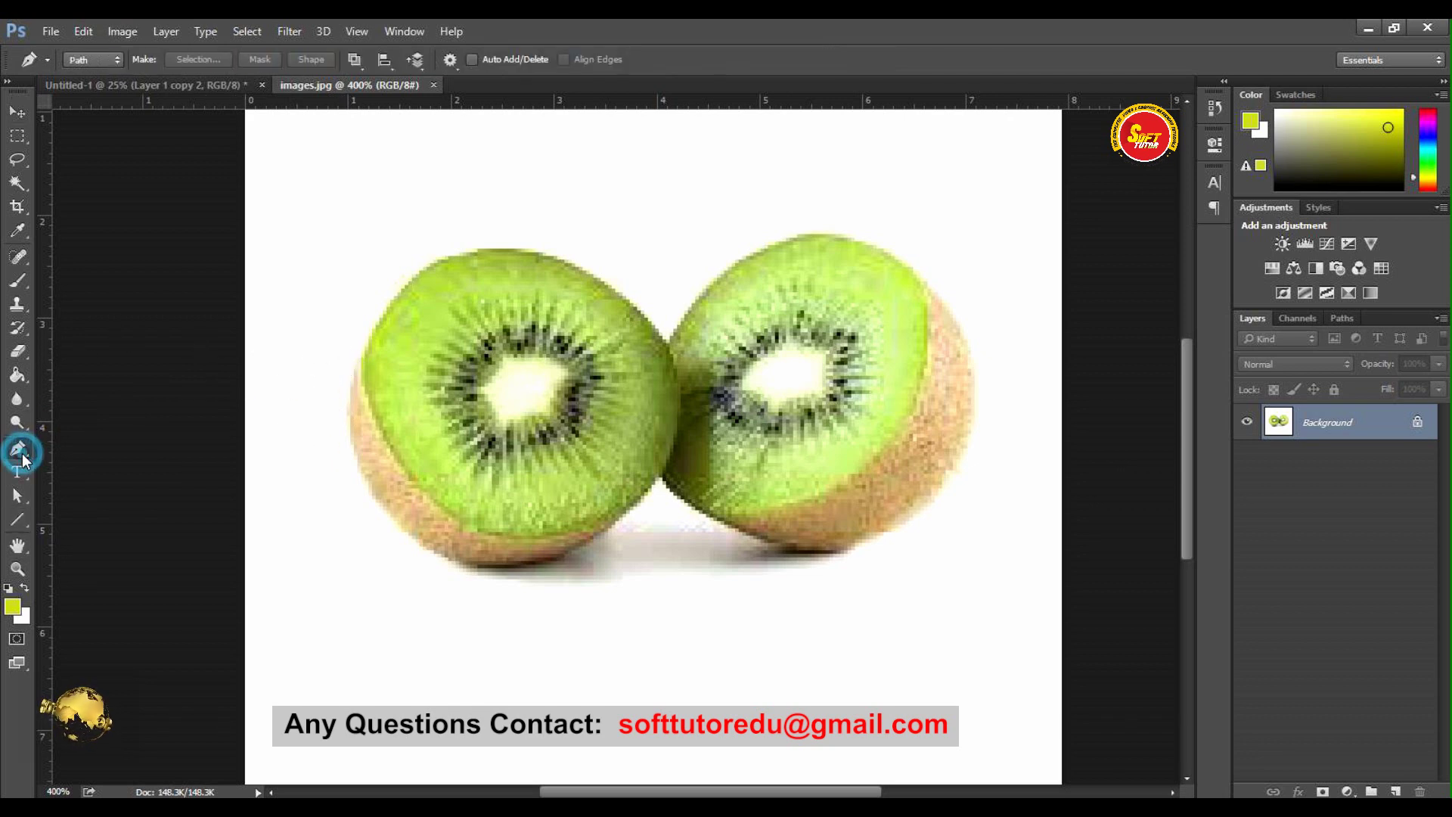
left_click(104, 59)
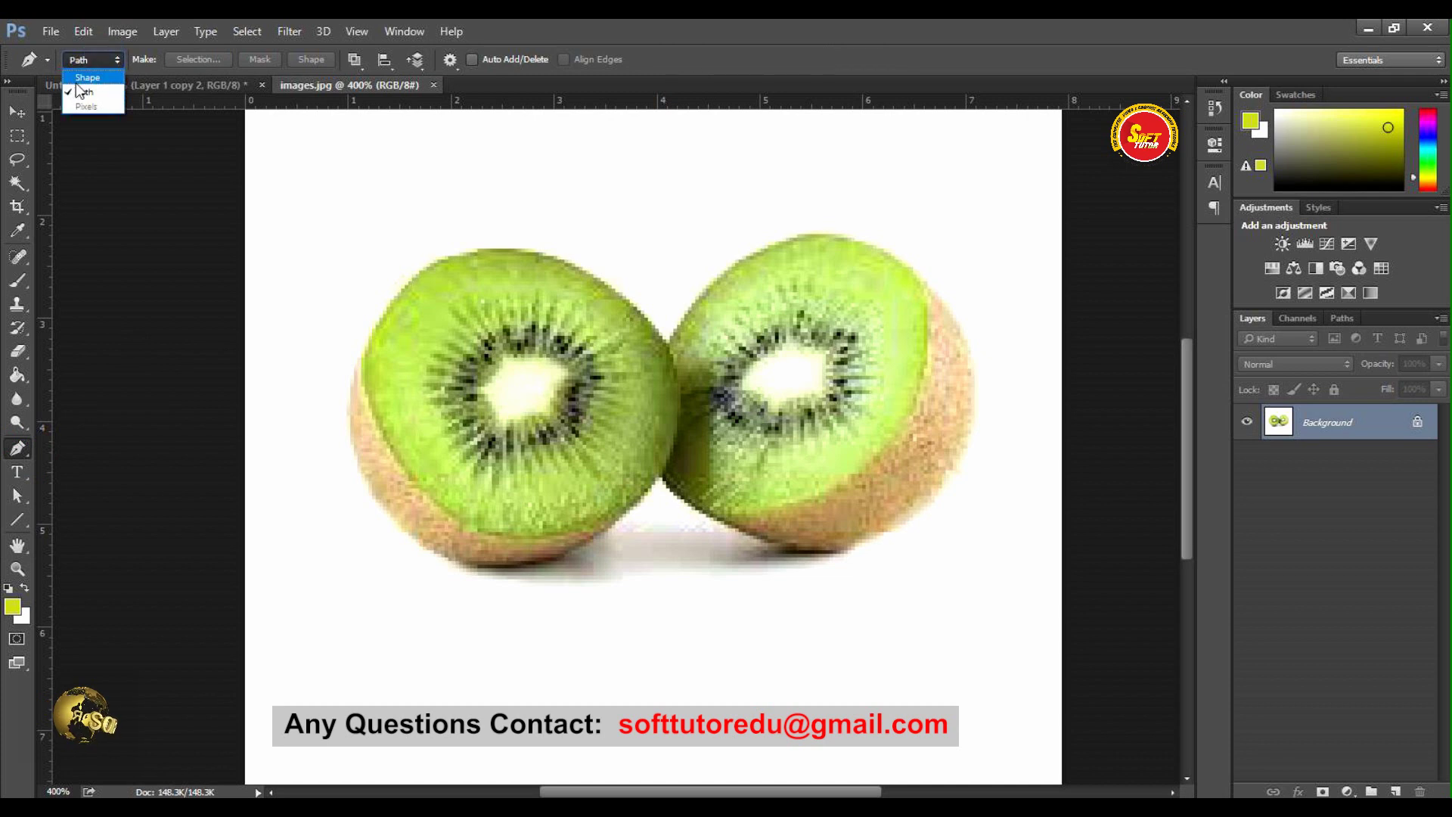
left_click(85, 92)
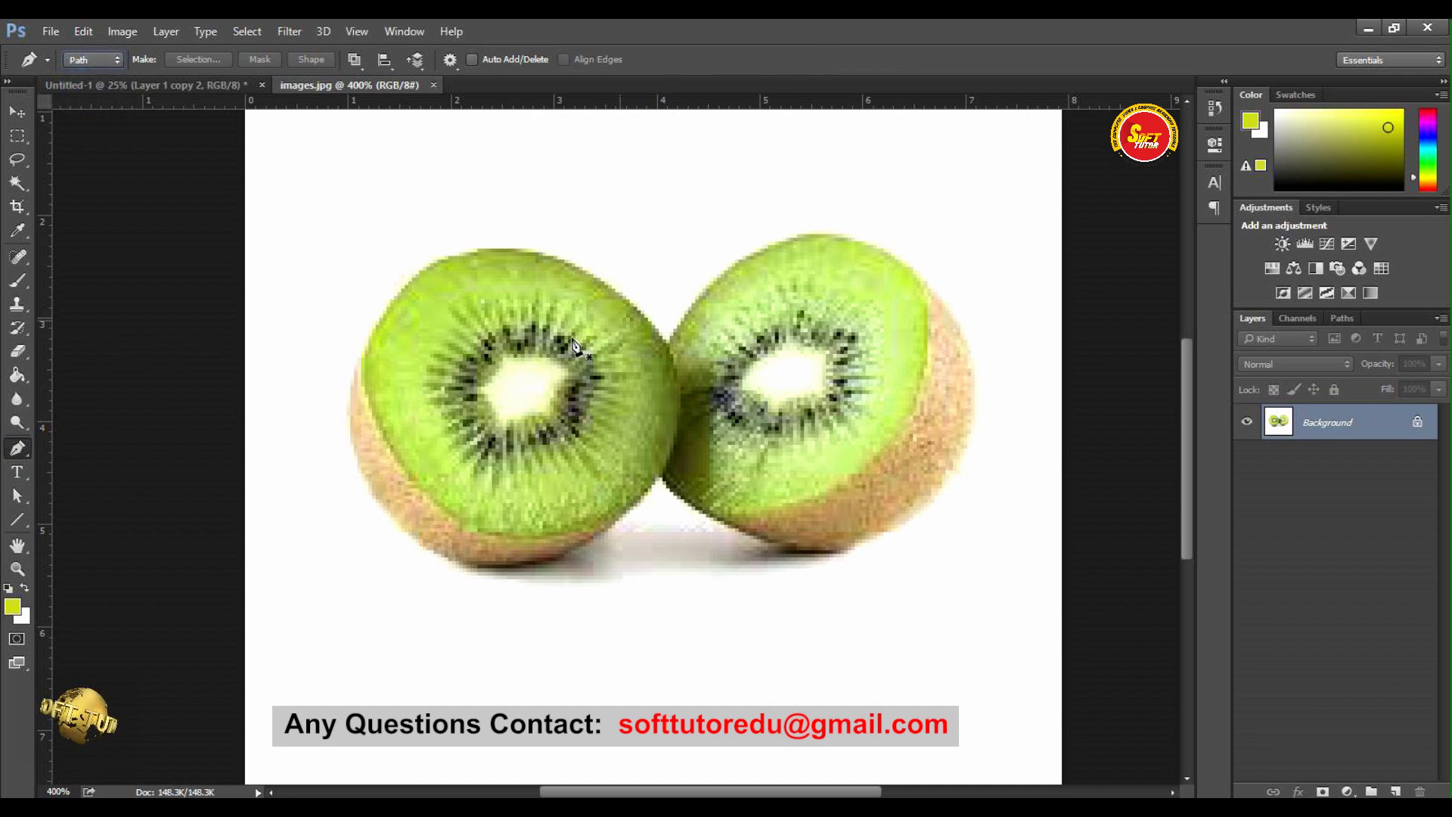
scroll(447, 389, "down", 2)
left_click(380, 287)
left_click_drag(393, 435, 398, 445)
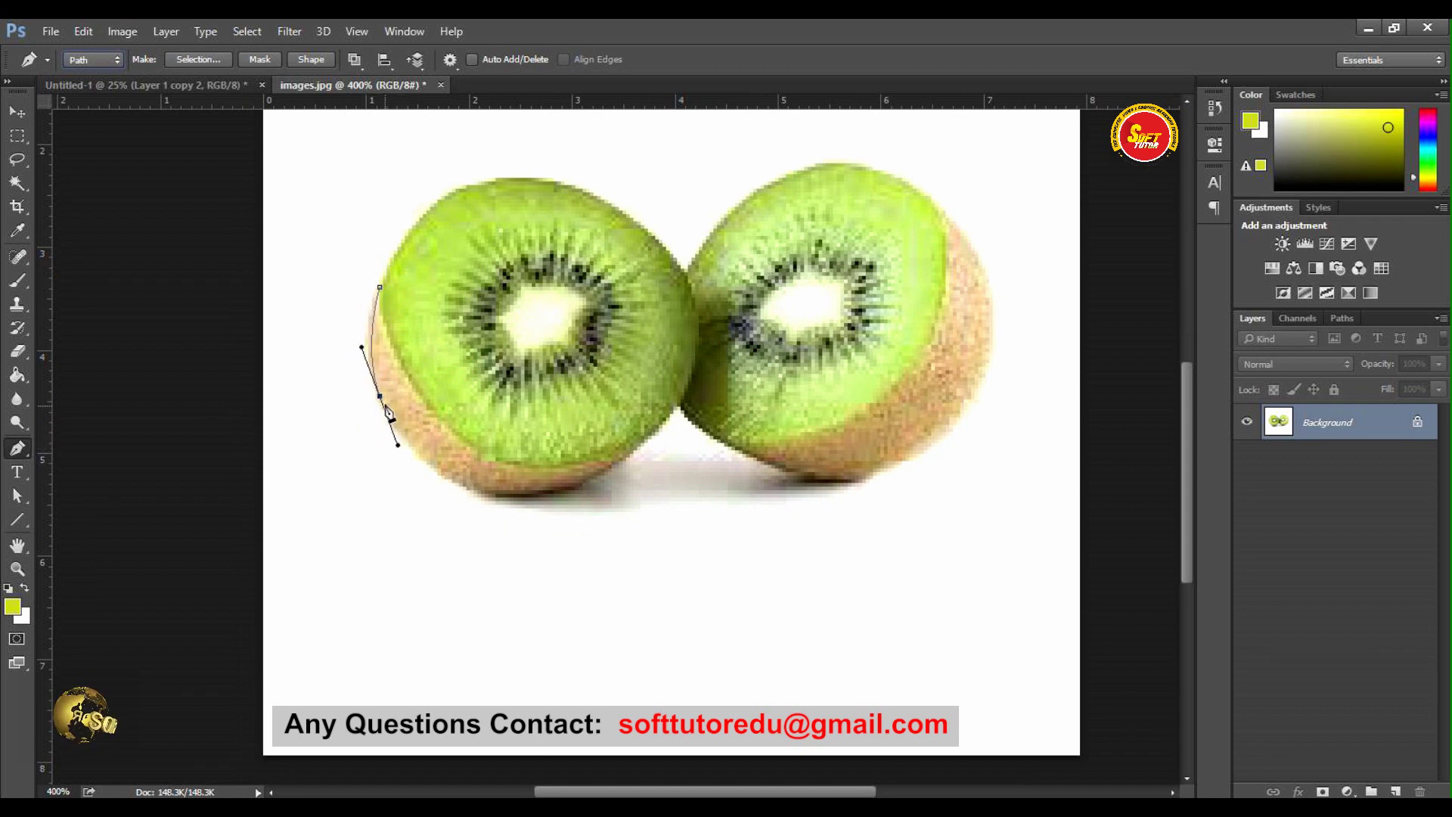
left_click(379, 396, "alt")
left_click_drag(470, 494, 546, 531)
left_click(470, 495, "alt")
Step: Continue corner-broken curved anchors through the kiwis' junction and up the right kiwi's side
left_click_drag(598, 481, 640, 451)
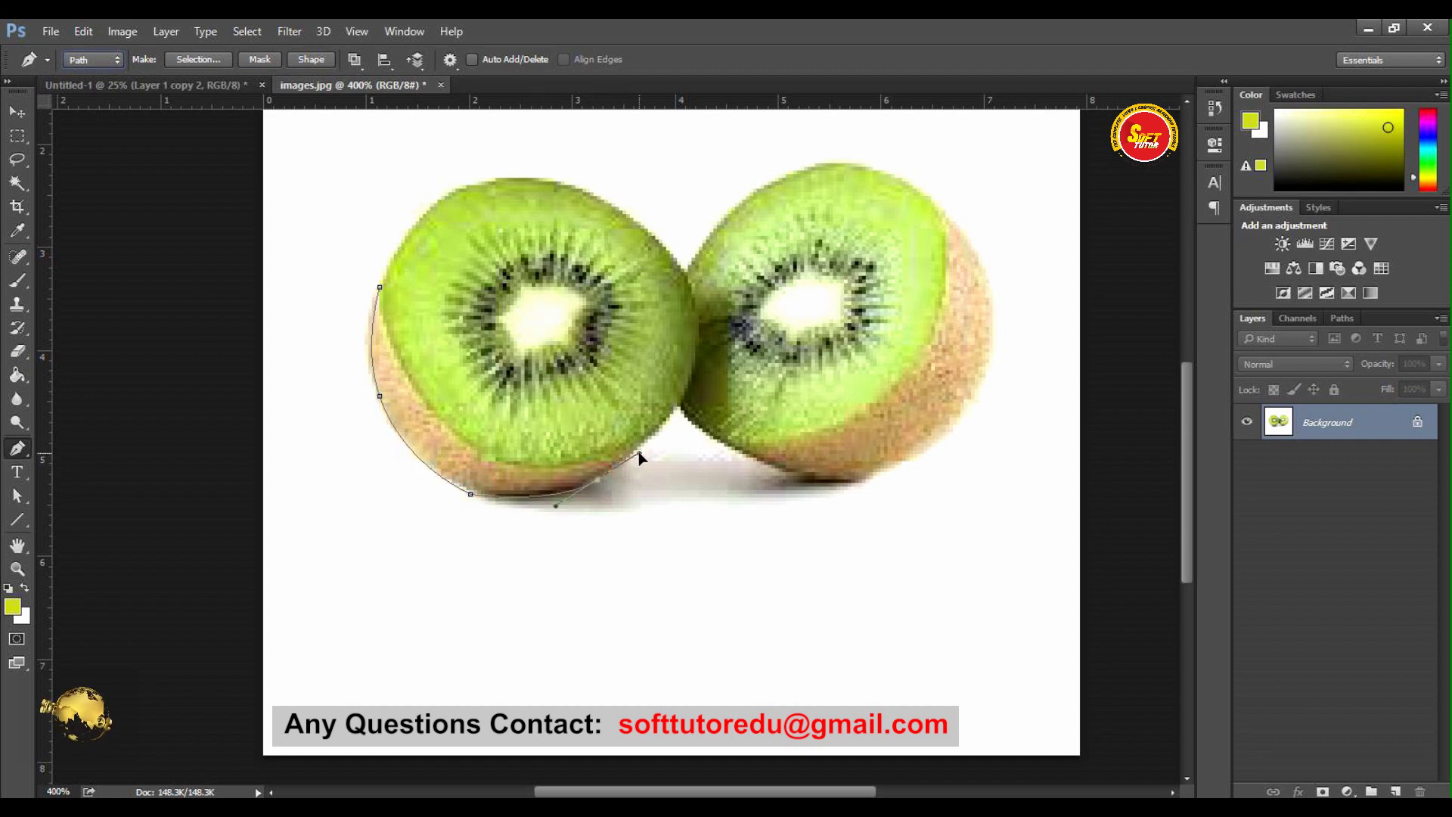
left_click(597, 481, "alt")
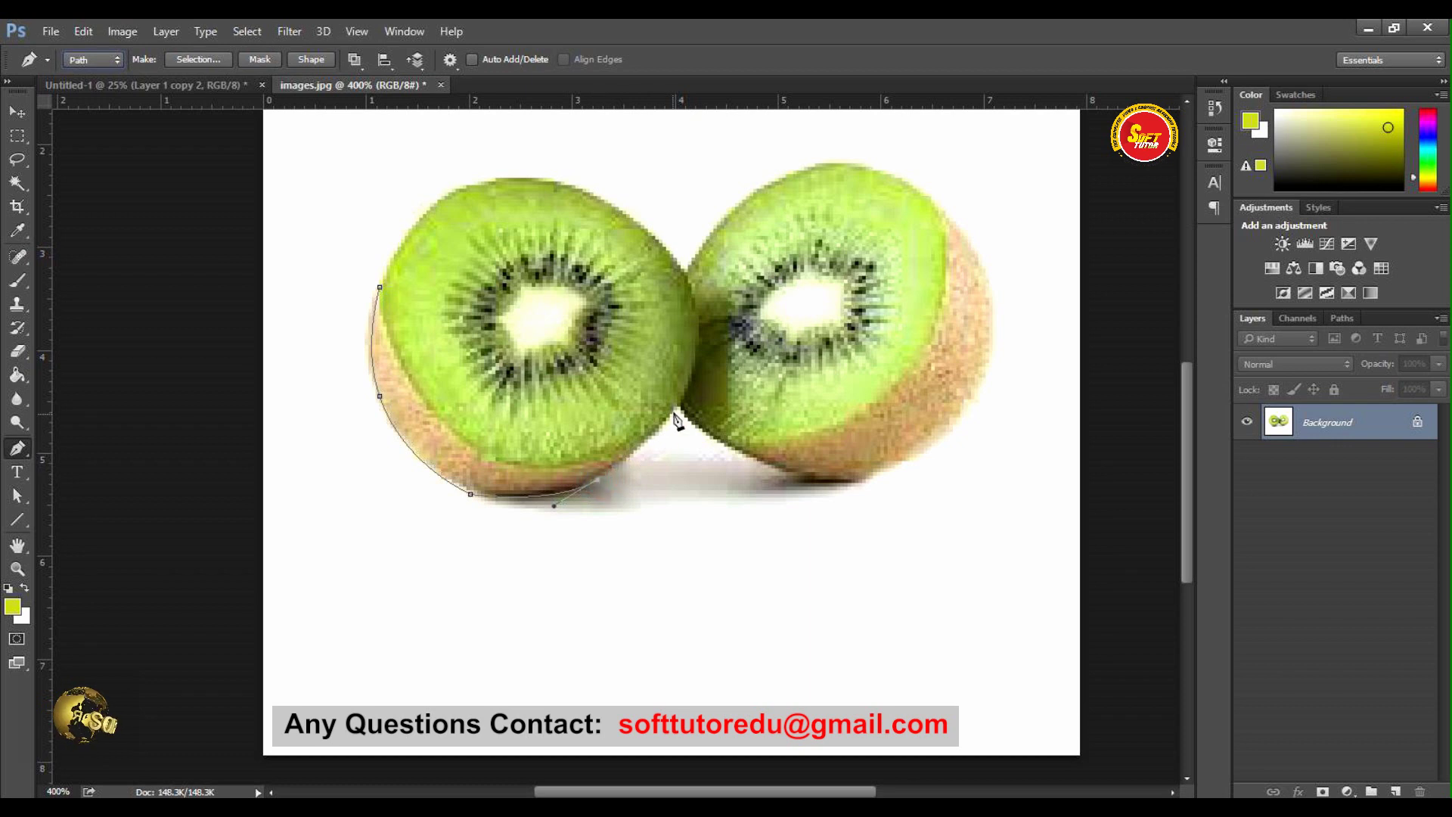
left_click_drag(679, 410, 693, 385)
left_click(679, 409, "alt")
left_click_drag(768, 463, 810, 477)
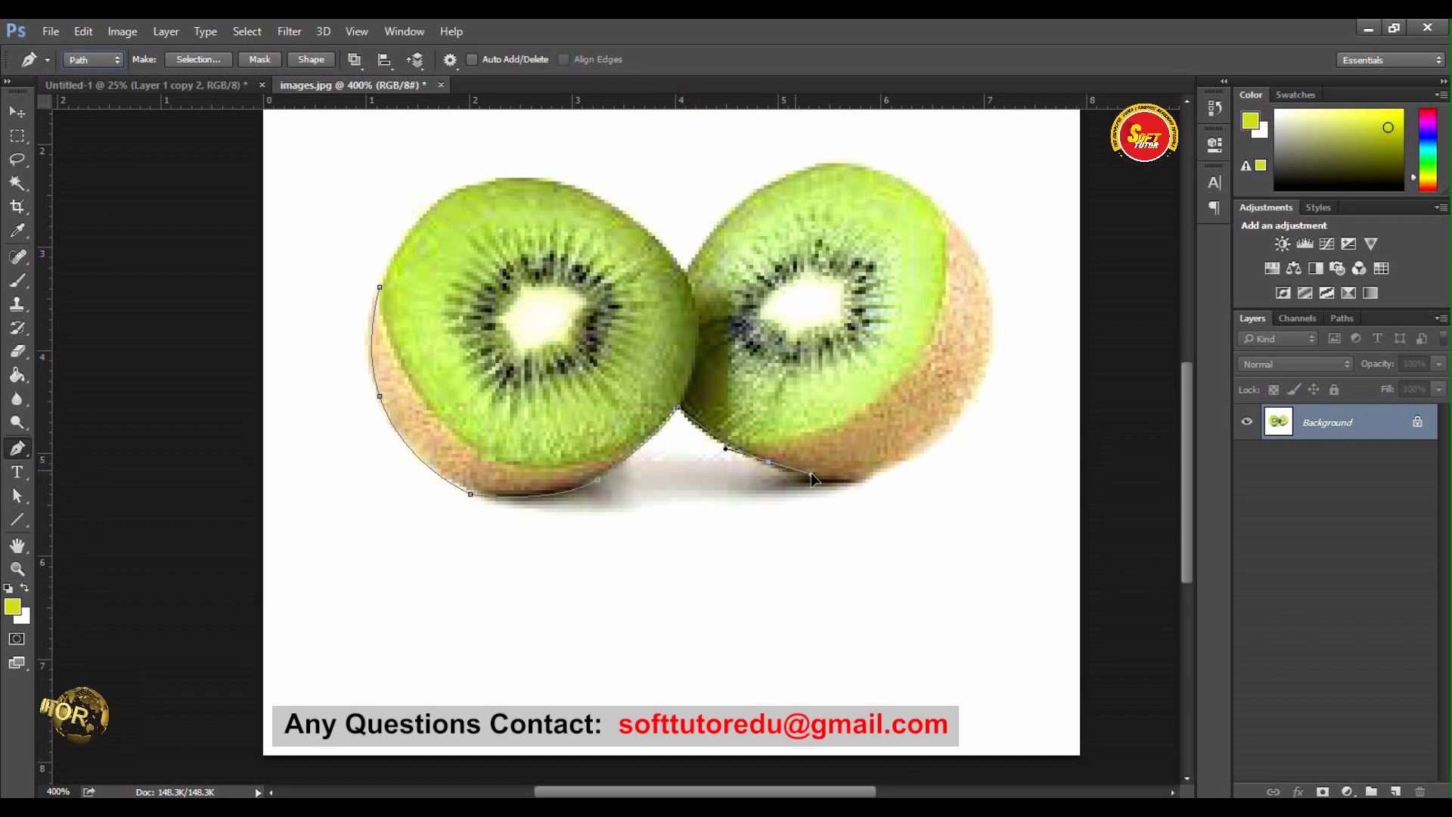
left_click(768, 462, "alt")
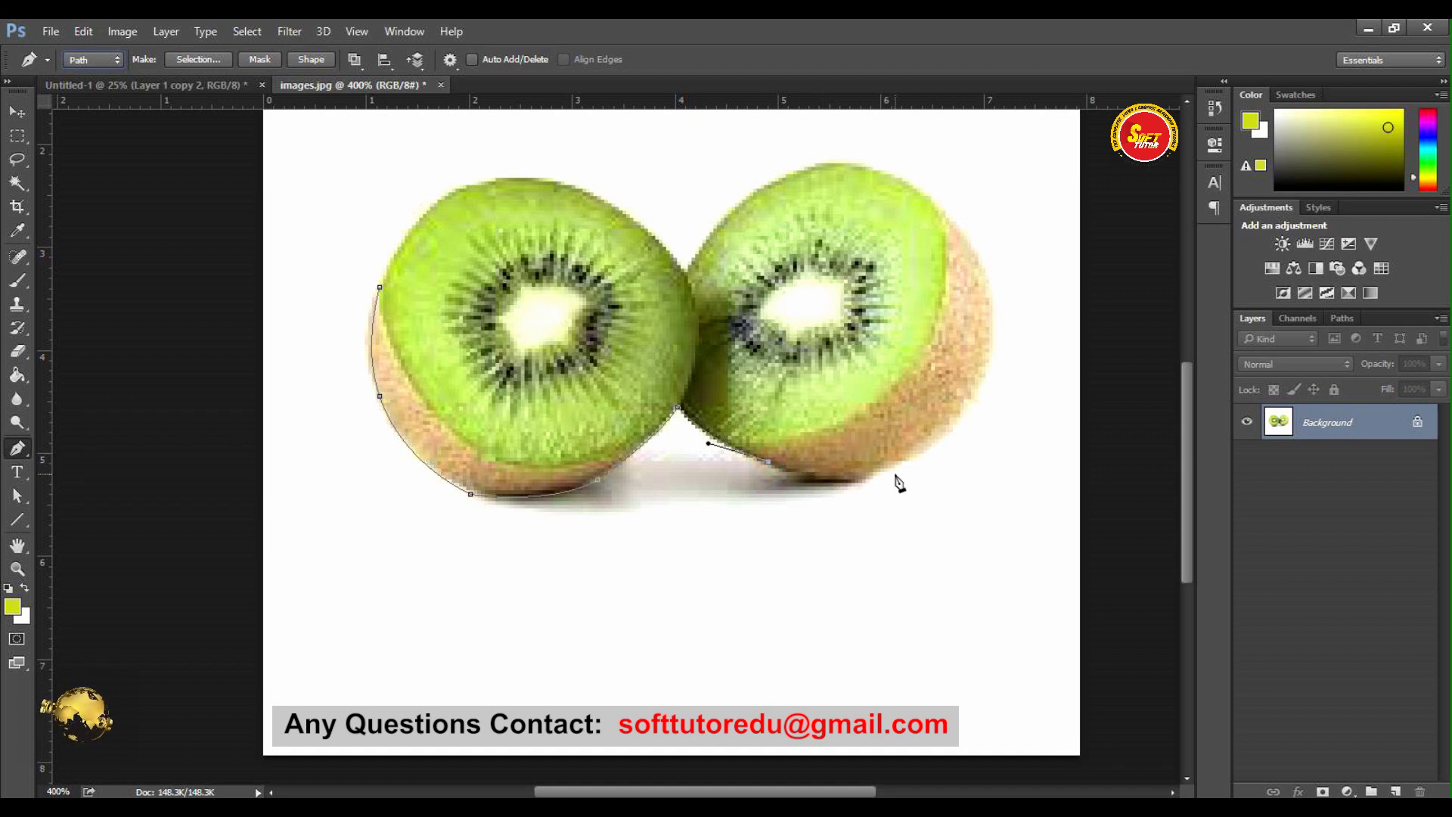
left_click_drag(920, 454, 998, 413)
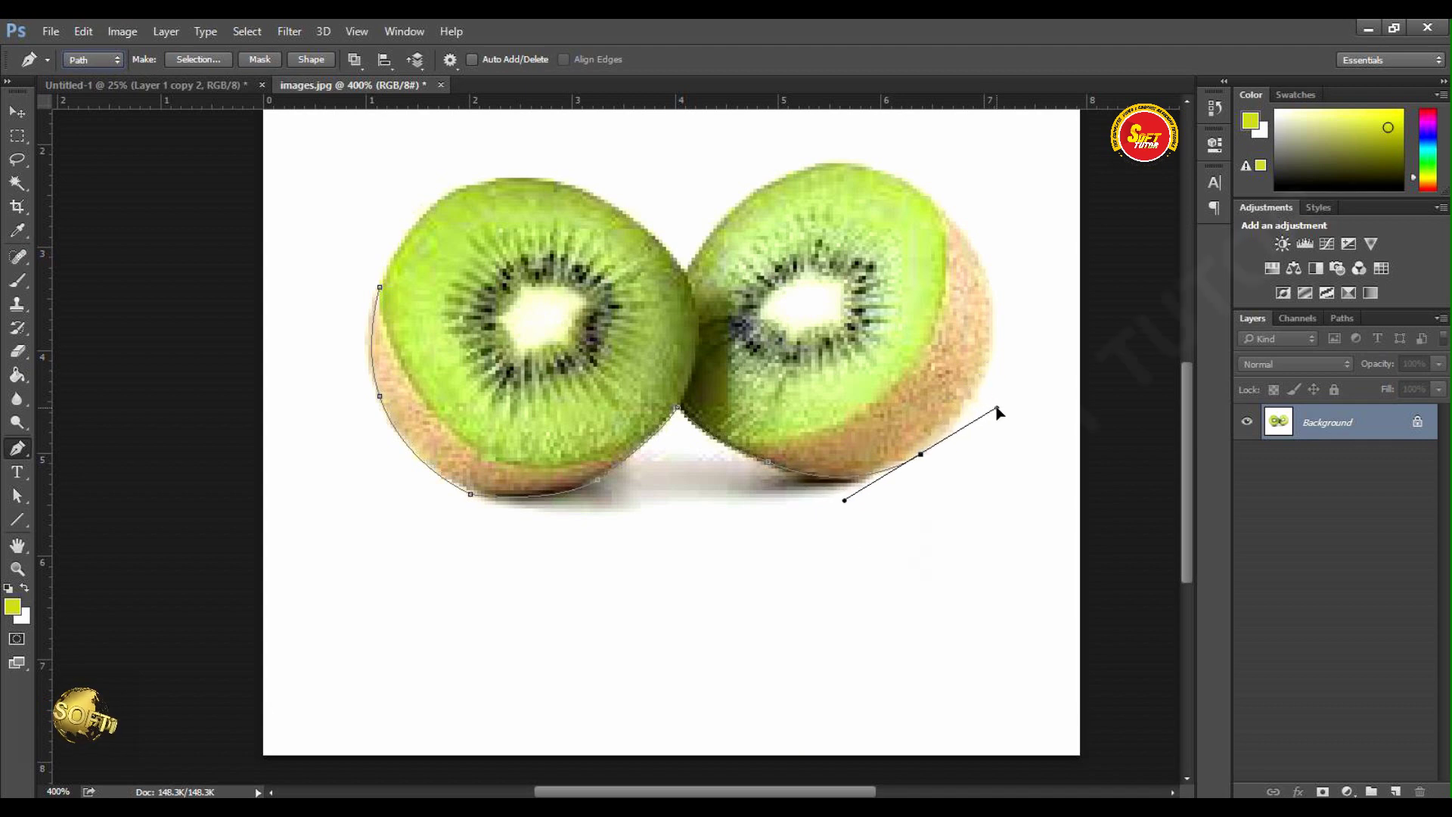
left_click(921, 455, "alt")
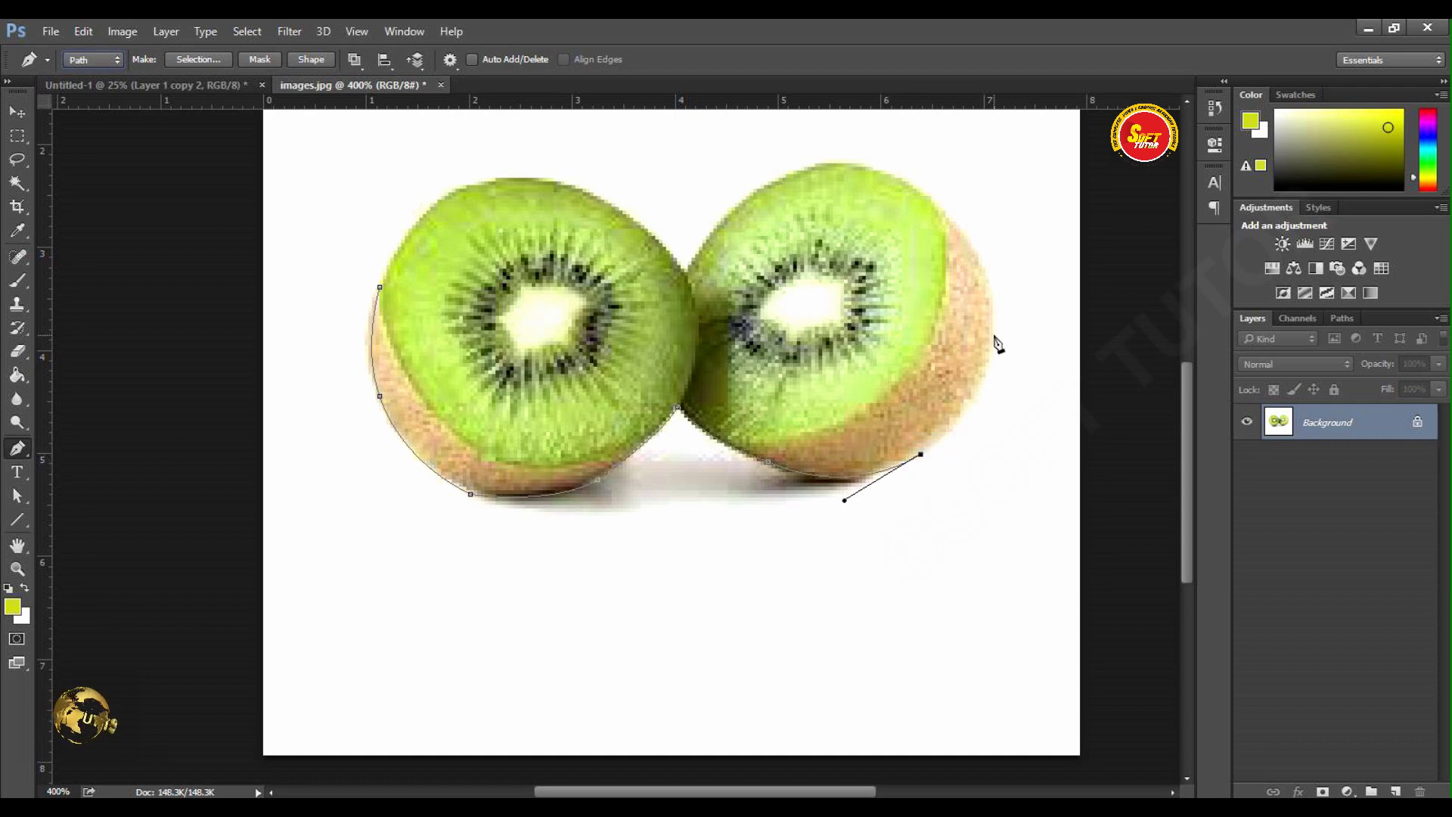
left_click_drag(993, 326, 989, 247)
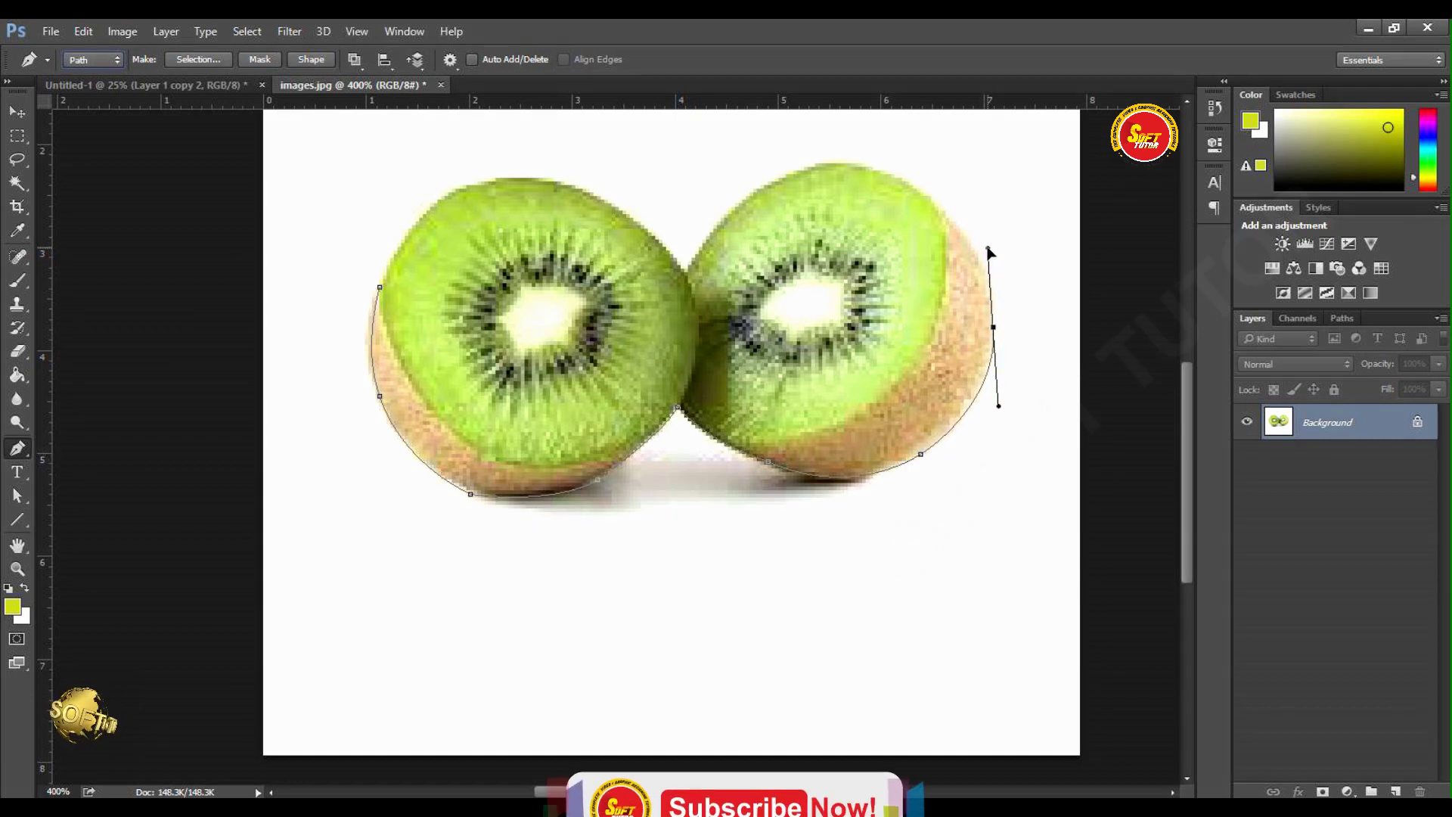
left_click(993, 327, "alt")
Step: Trace across the right kiwi's top, the join, and the left kiwi's top, closing at the start
left_click(920, 190)
left_click_drag(921, 191, 992, 238)
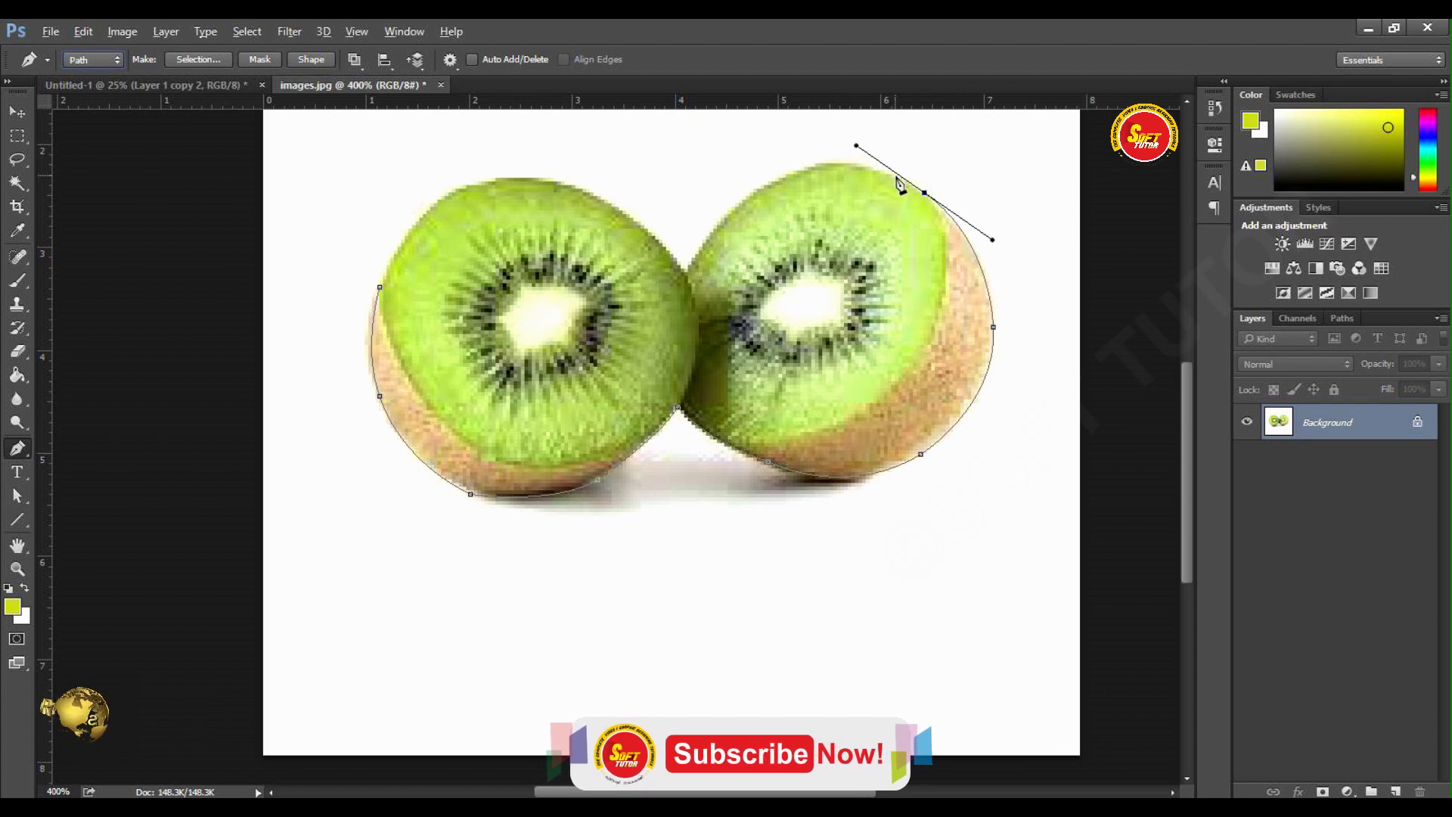
left_click(923, 194, "alt")
left_click_drag(765, 189, 672, 239)
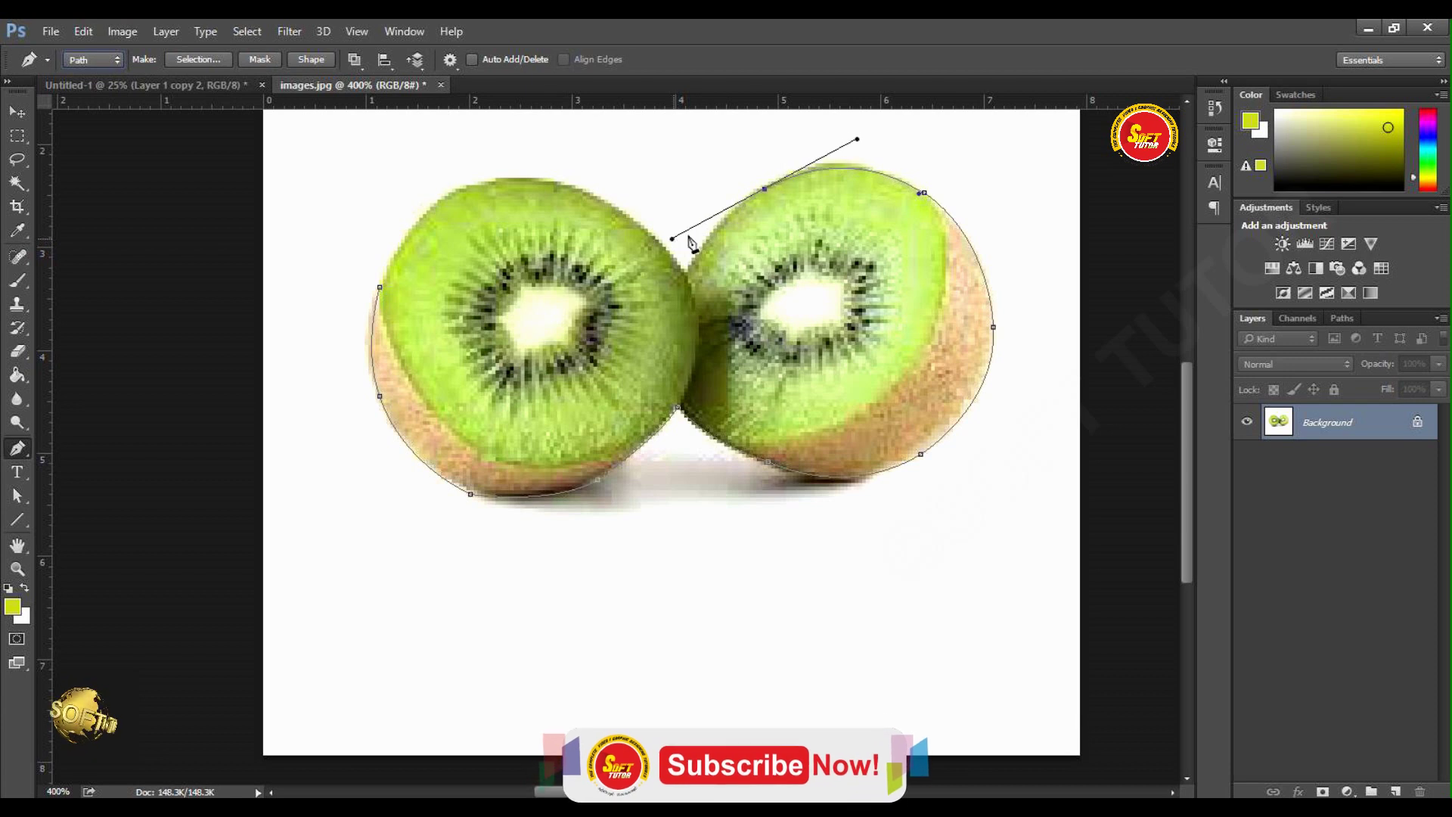
left_click(763, 188, "alt")
left_click(686, 271)
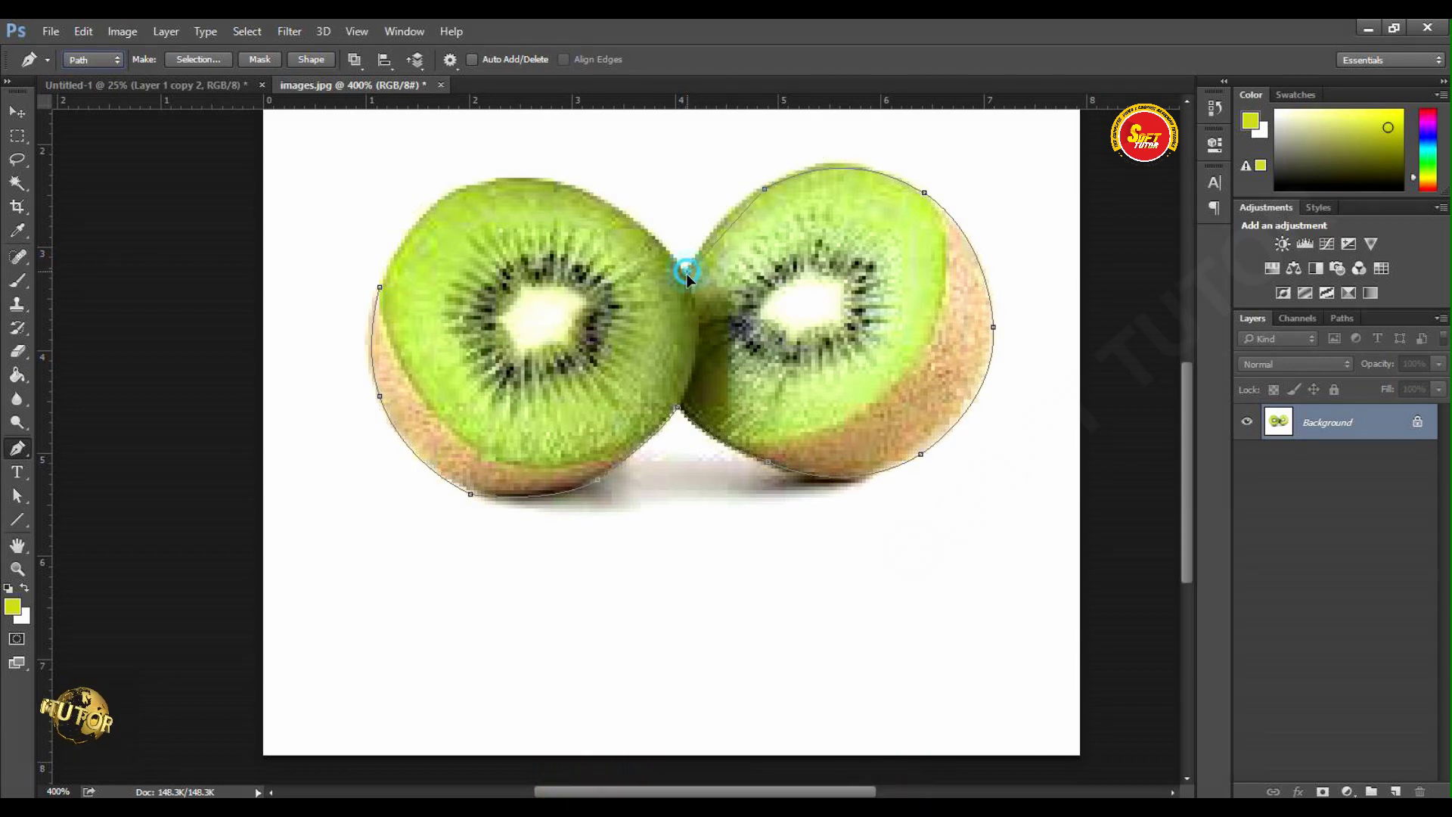
left_click_drag(680, 307, 668, 322)
left_click(689, 270, "alt")
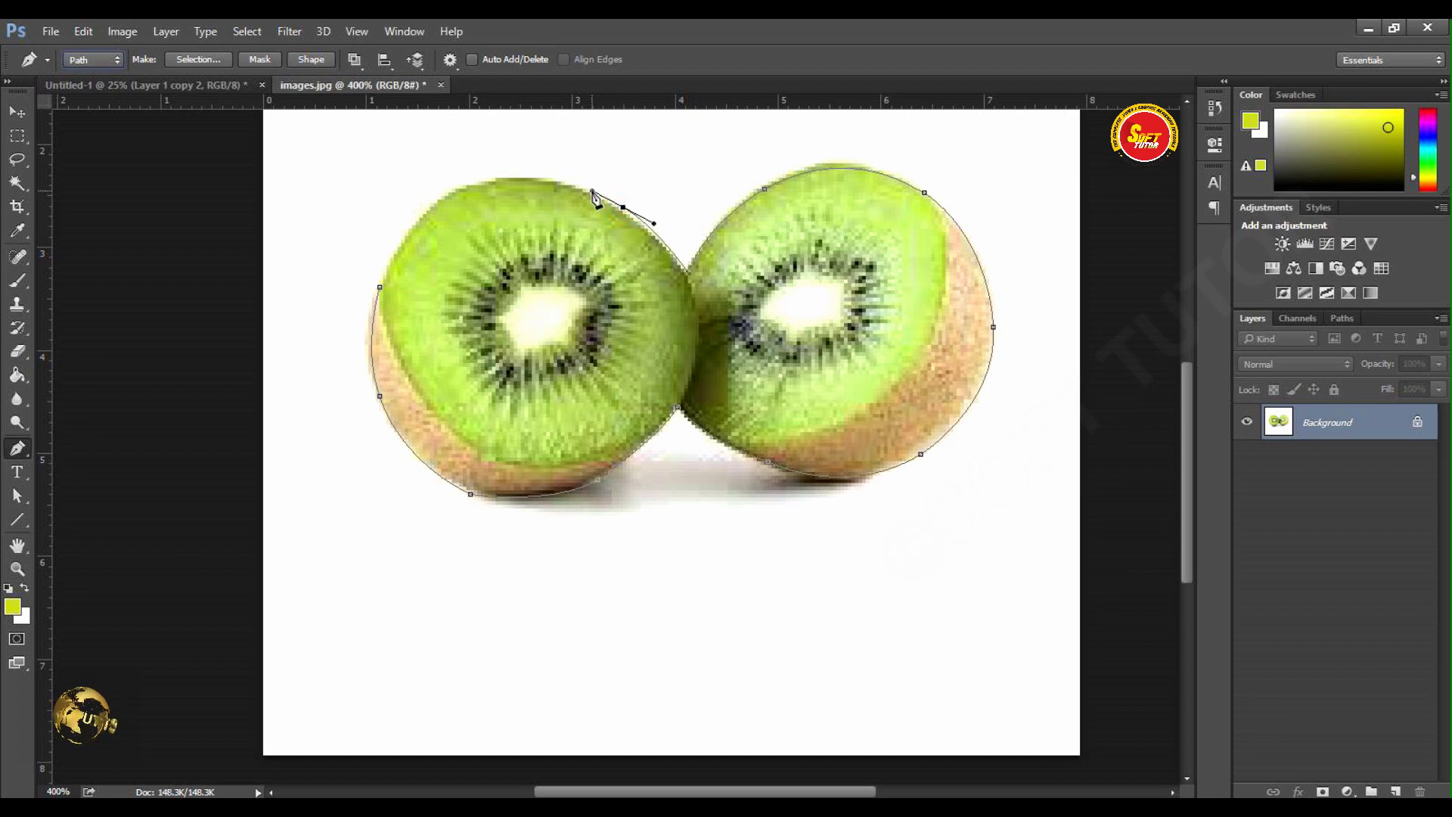
left_click(623, 208, "alt")
left_click_drag(460, 188, 386, 224)
left_click(460, 189, "alt")
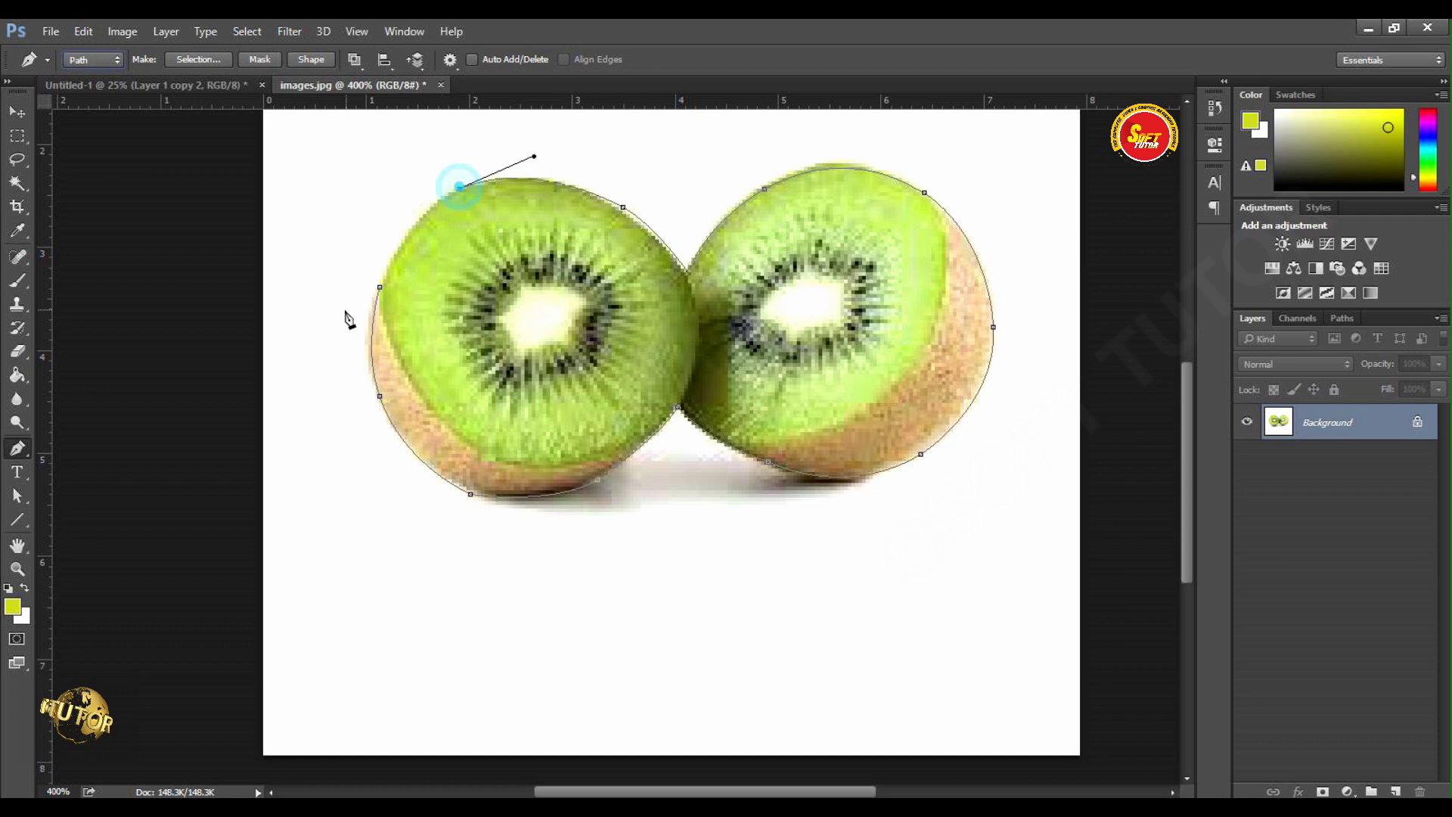
left_click(380, 288)
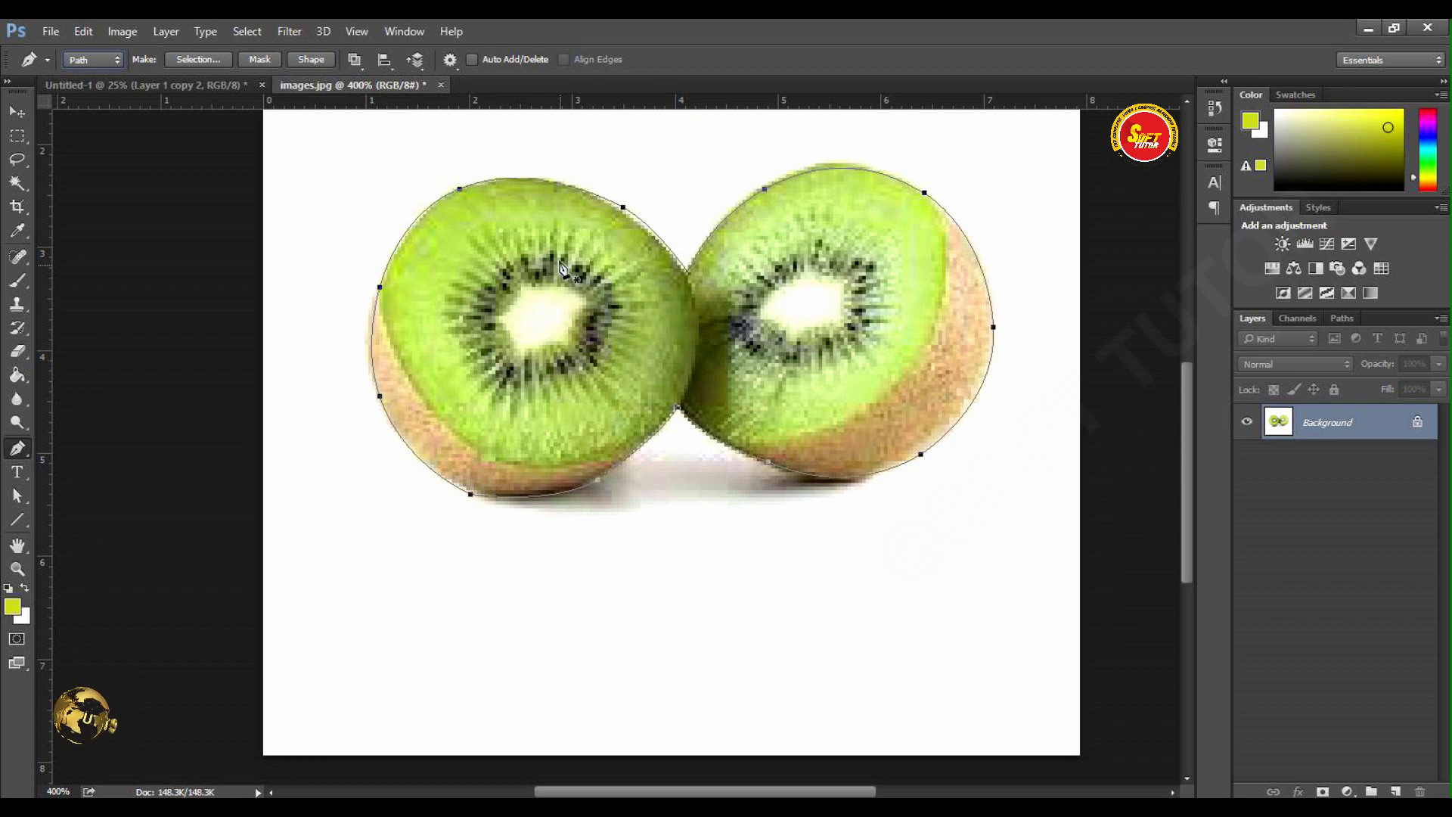
Step: Make the kiwi path a selection with a 1.5 px feather radius, then unlock the Background layer
right_click(516, 183)
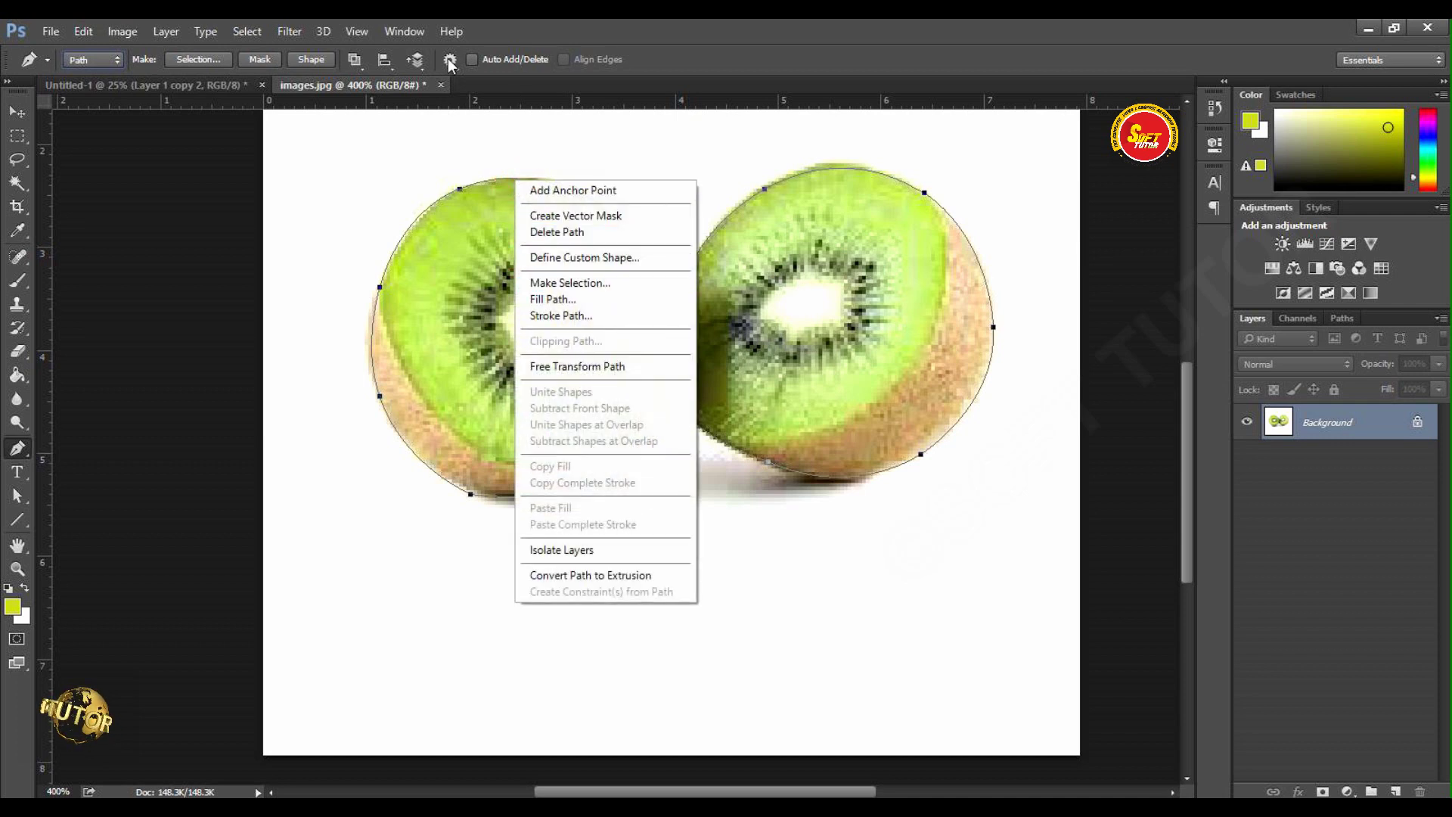
left_click(188, 59)
left_click(188, 59)
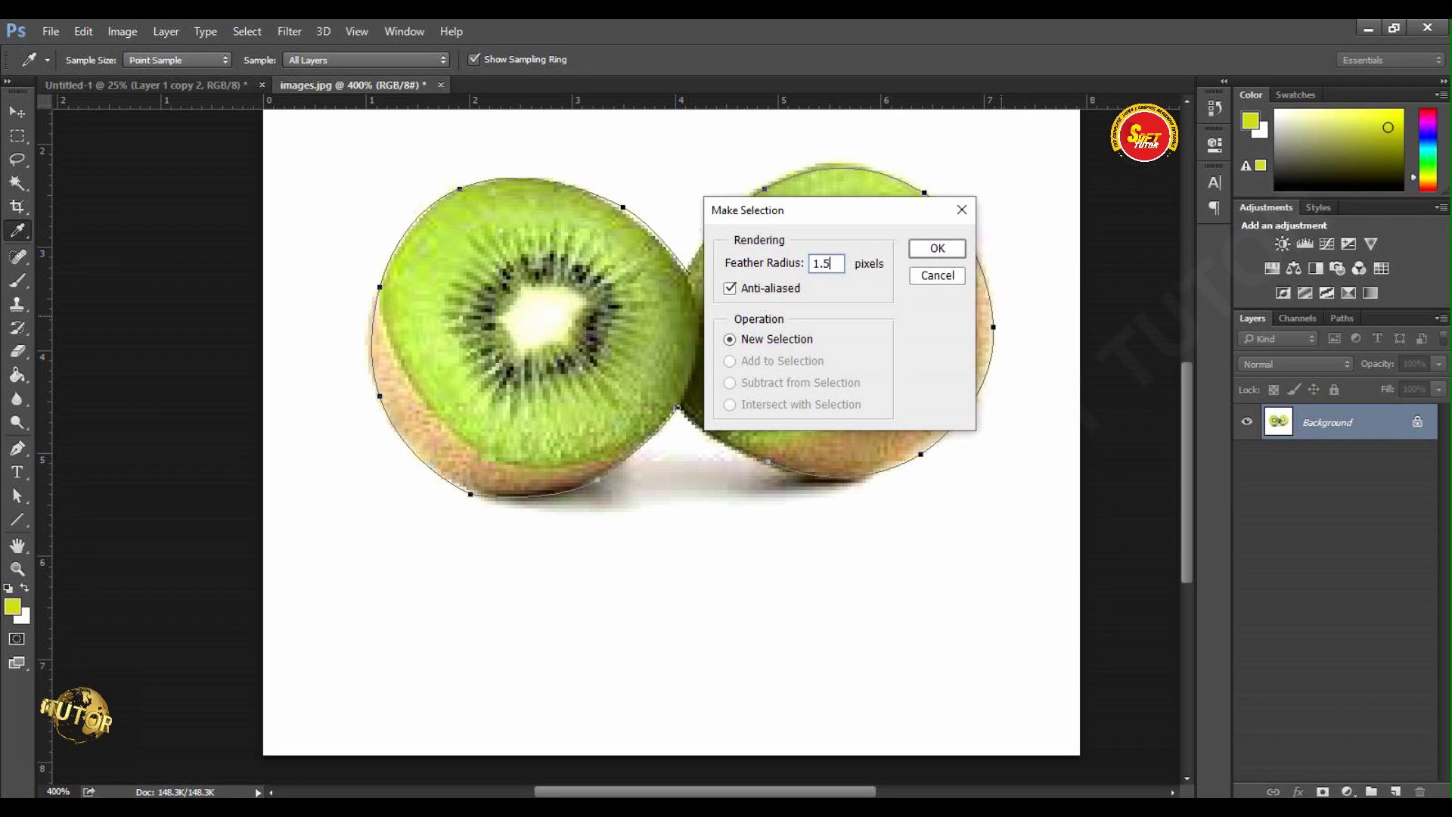
key("Return")
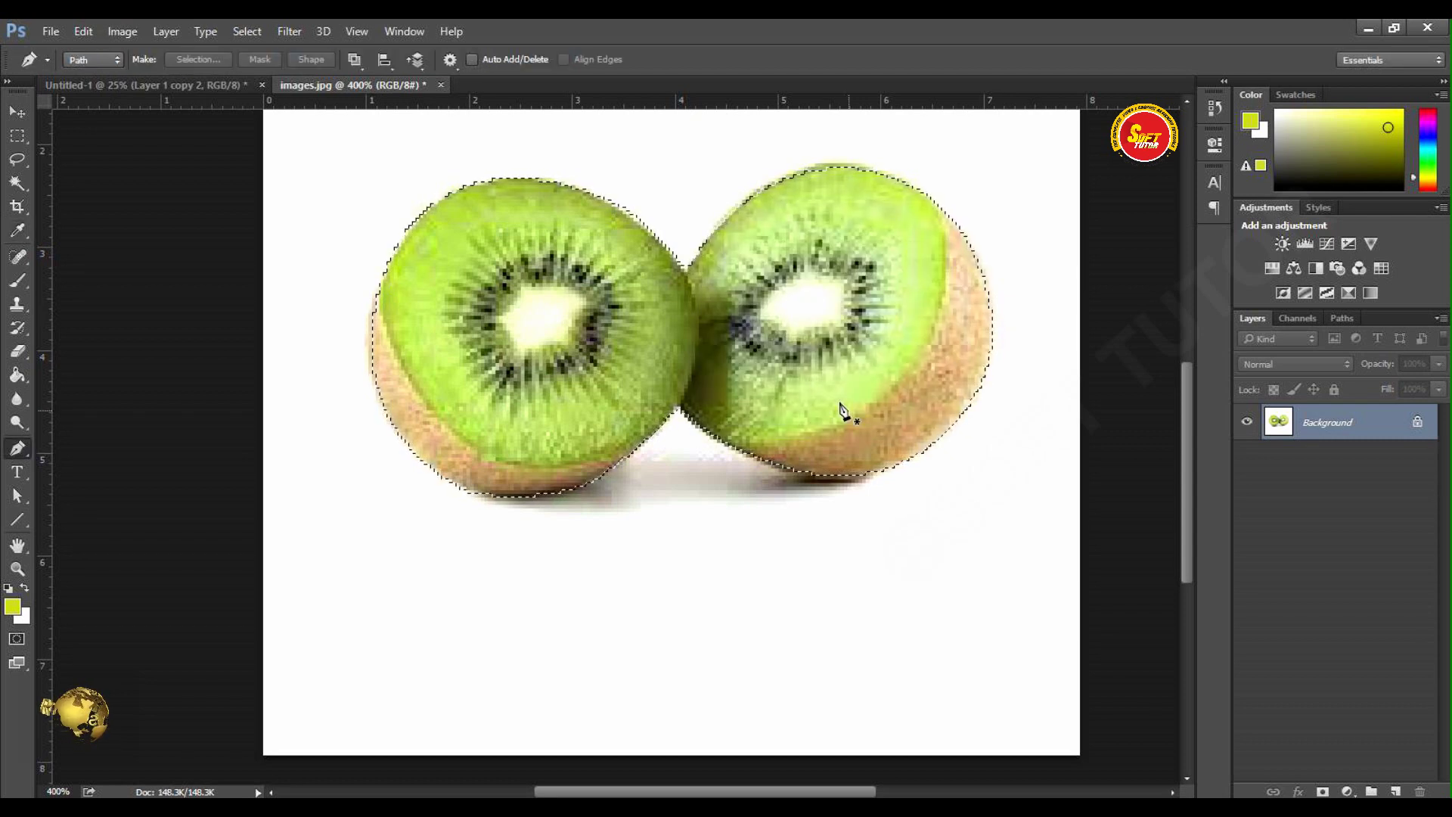
left_click(1416, 421)
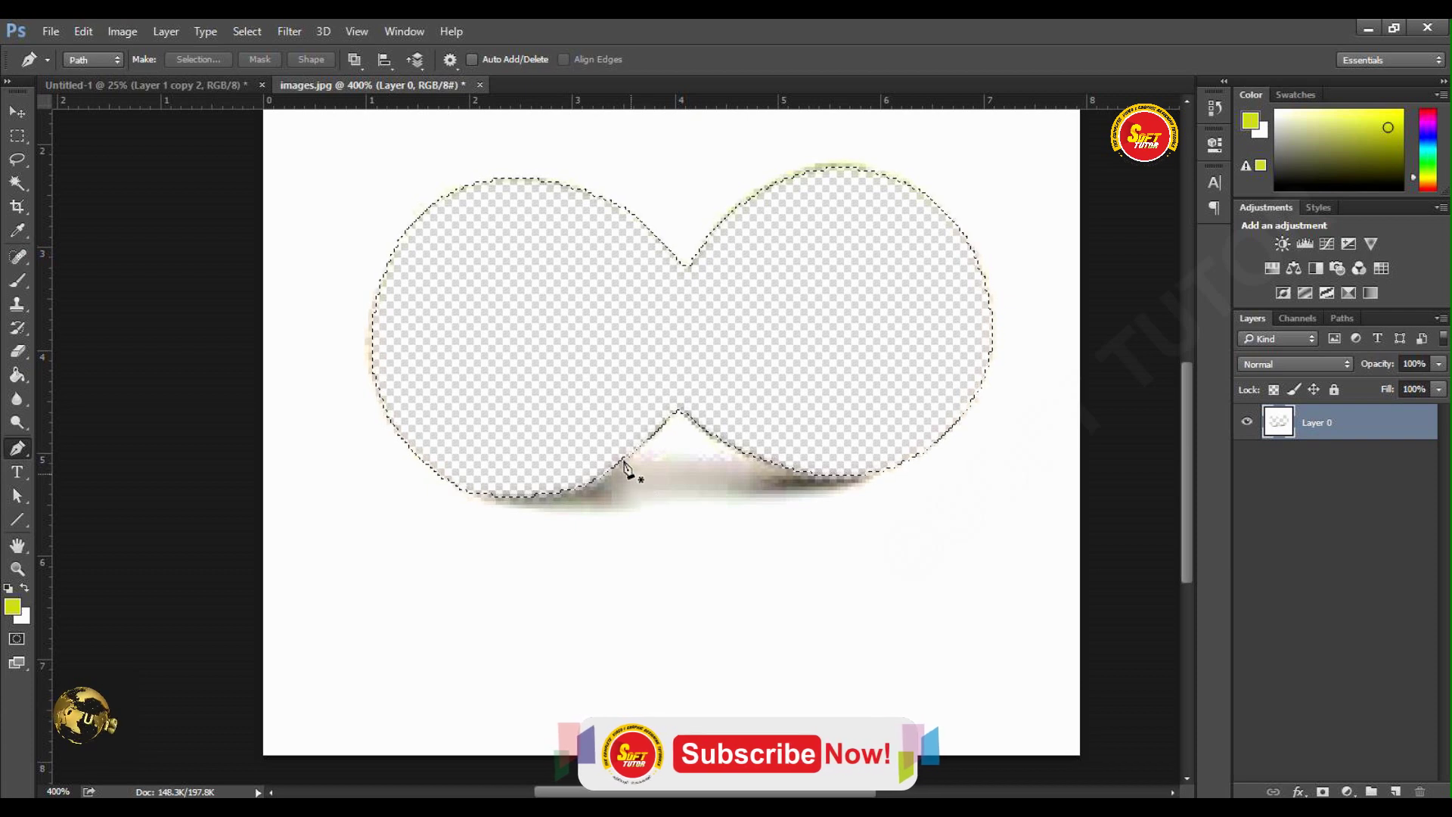
Step: Undo the test deletion so both kiwi halves return on Layer 0
key("ctrl+z")
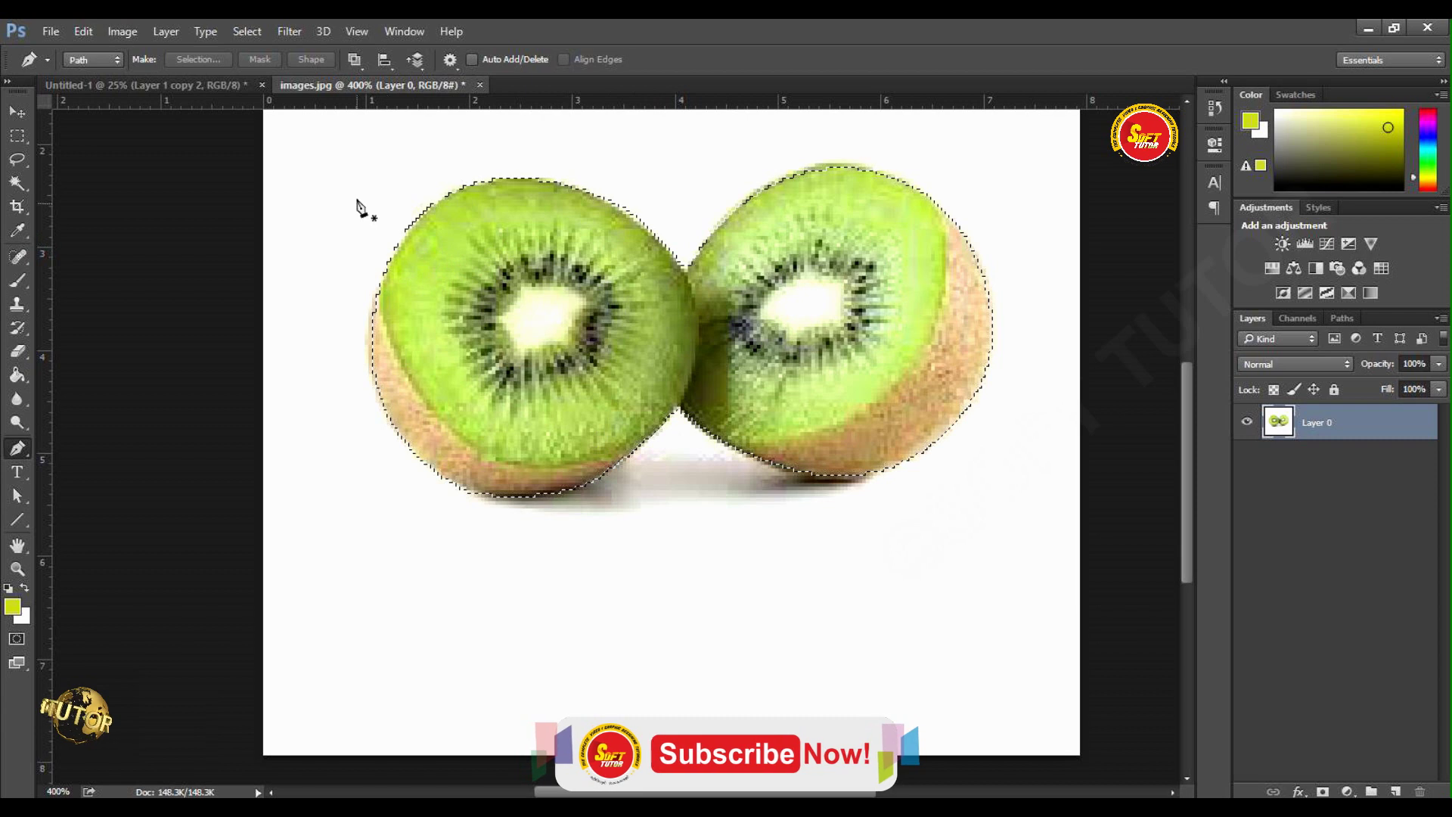
Step: Invert the selection and delete the white background around the kiwis
left_click(237, 34)
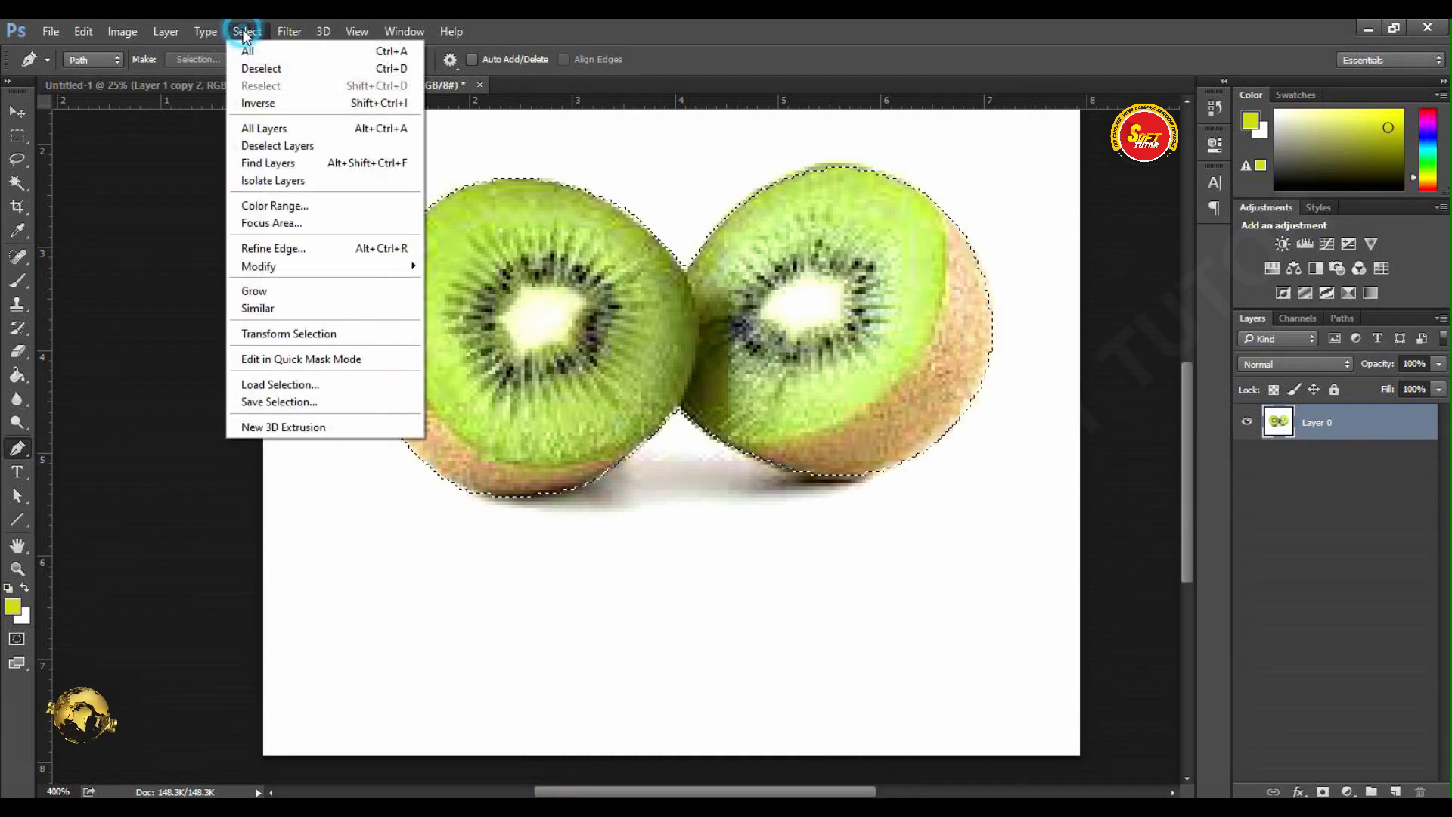
left_click(272, 111)
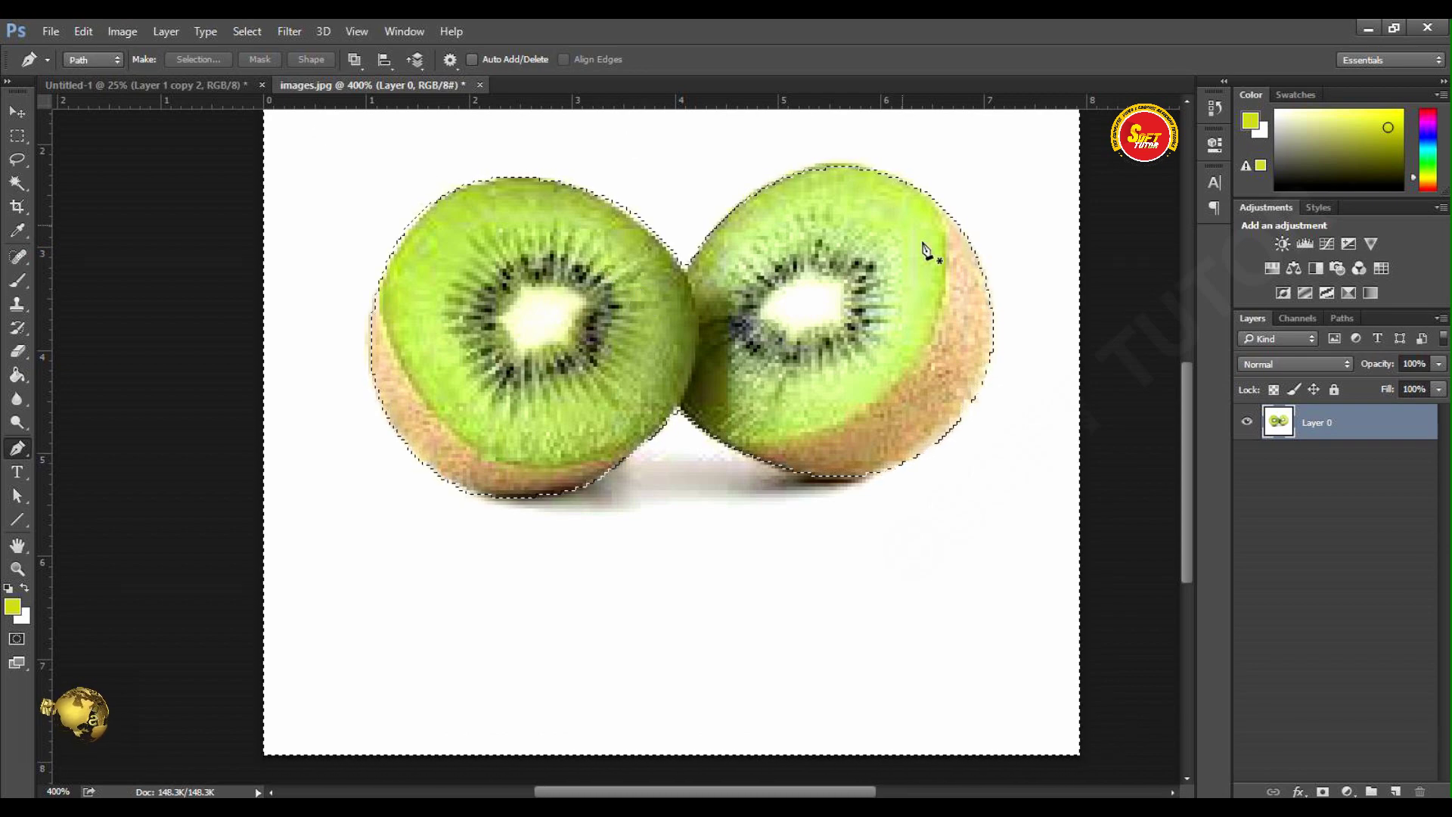
key("Delete")
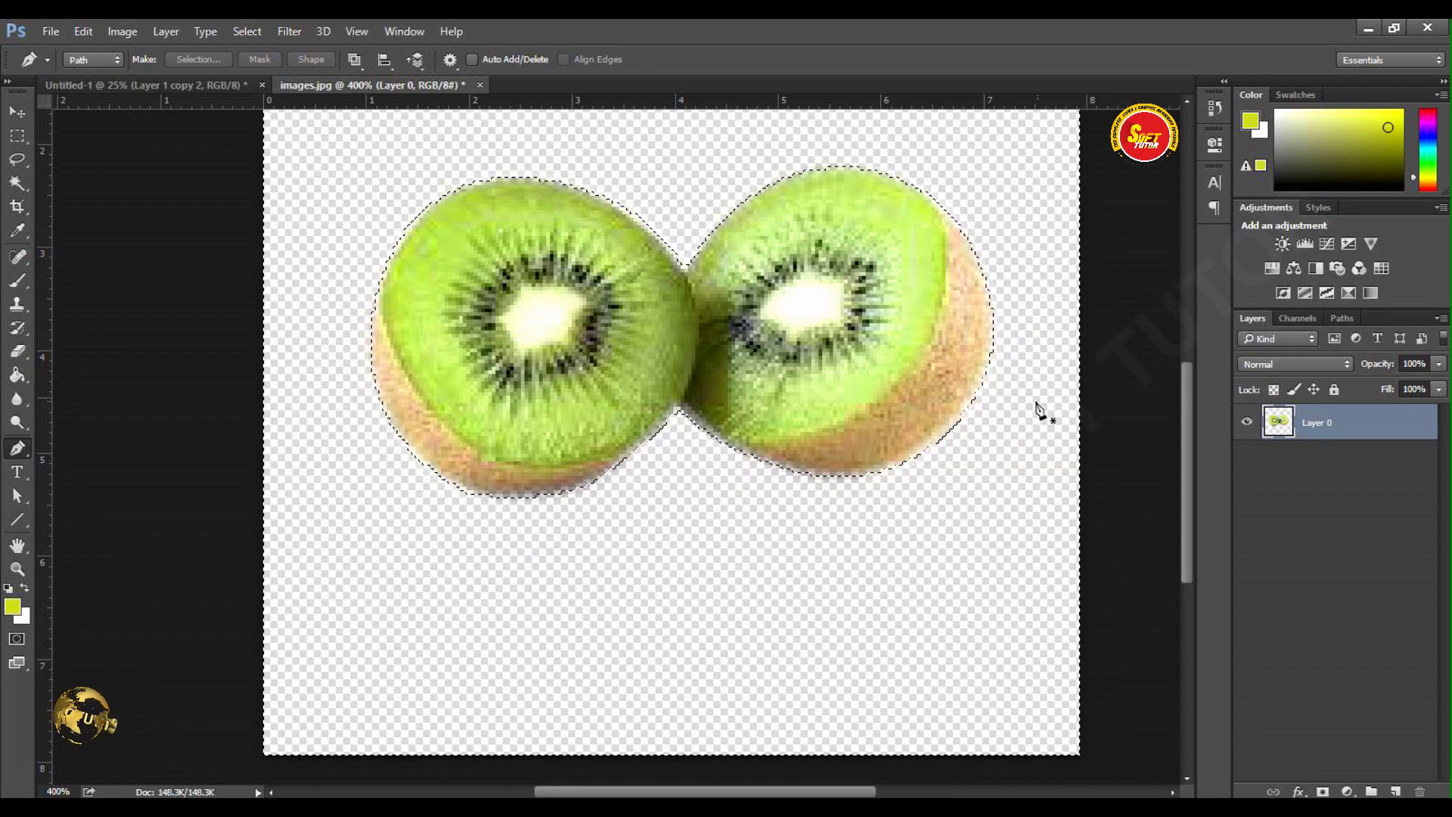
Step: Deselect and move the isolated kiwis slightly lower on Layer 0
left_click(17, 112)
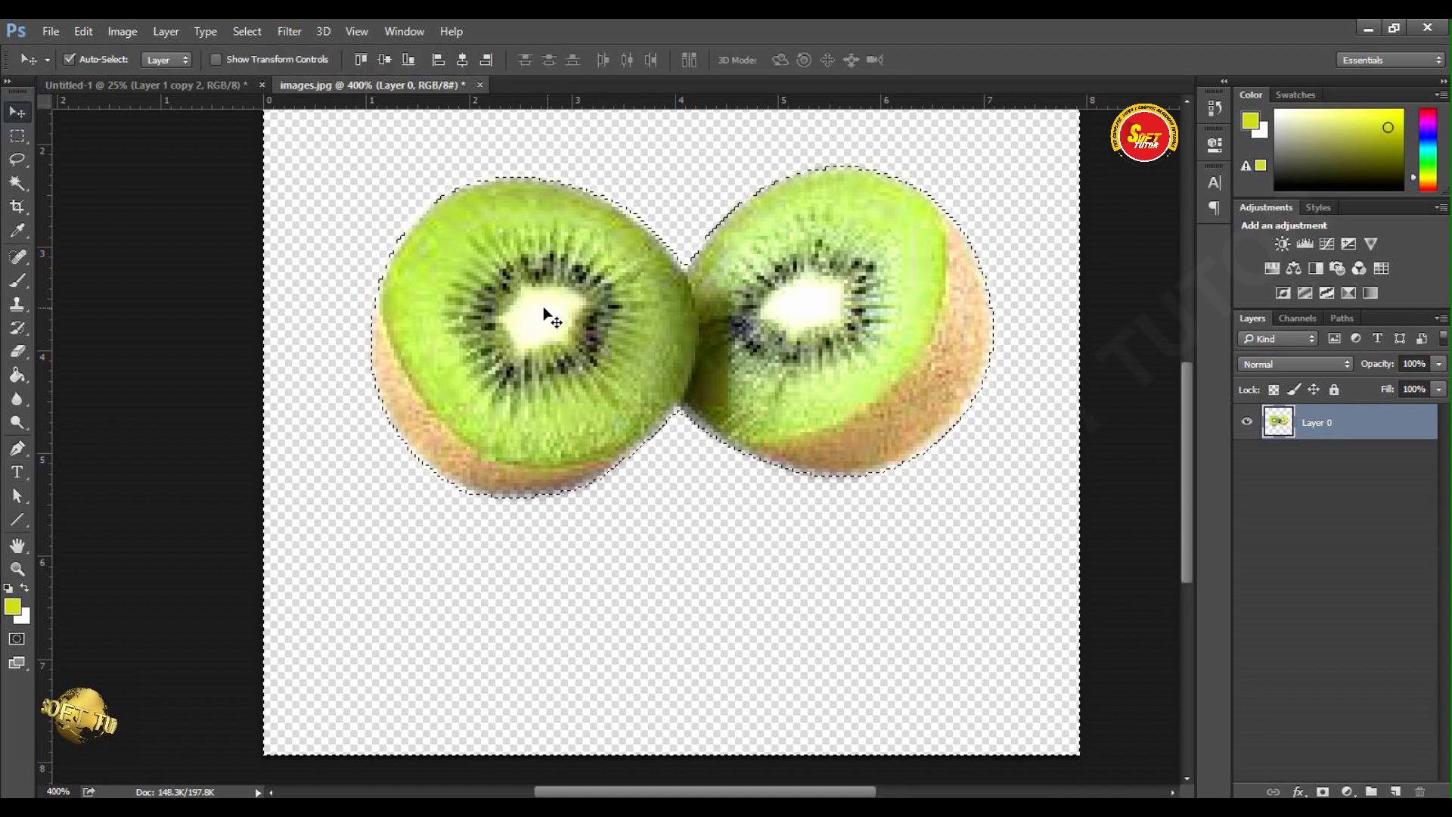
left_click(248, 34)
left_click(254, 62)
left_click_drag(571, 249, 565, 310)
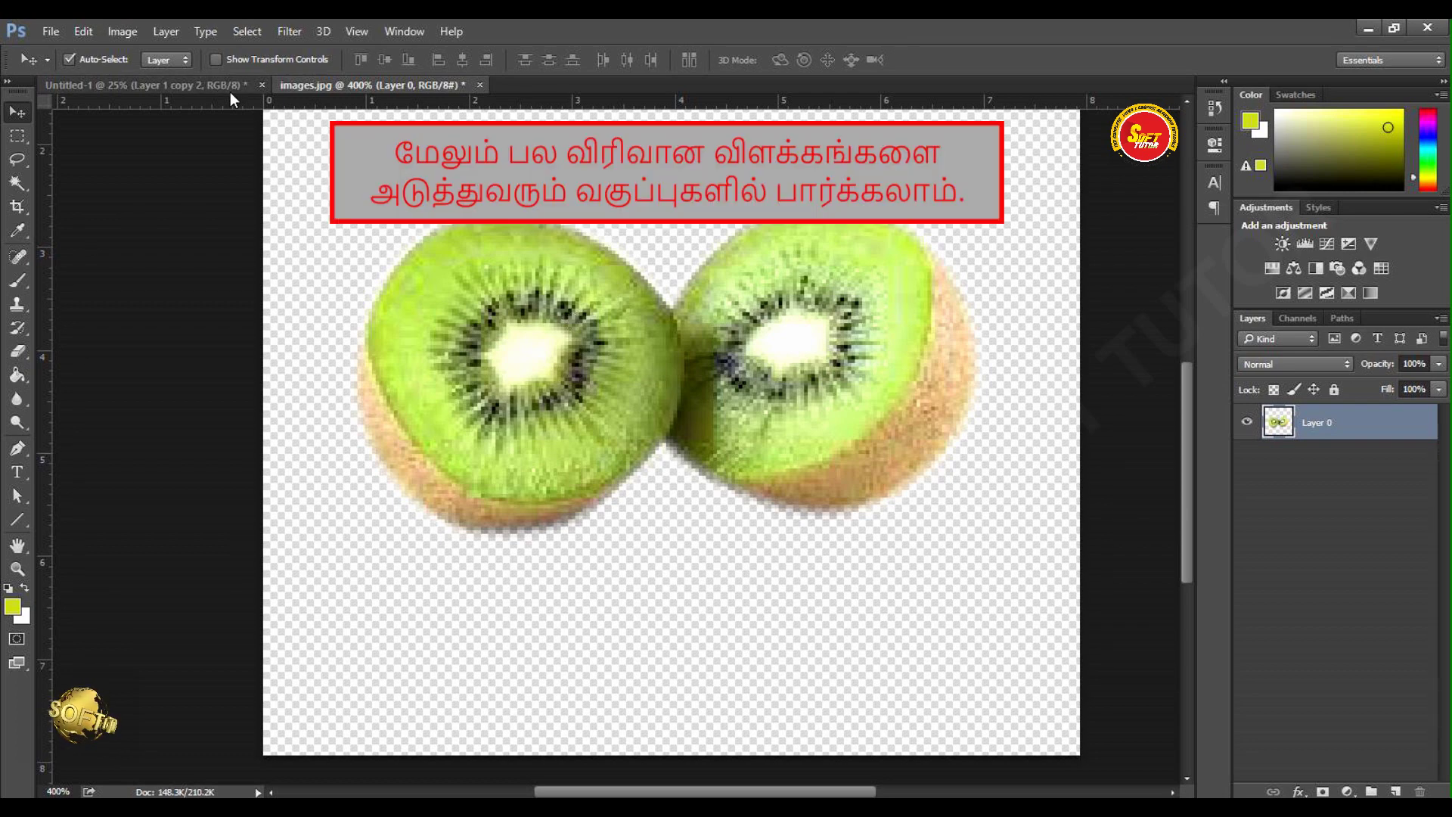
Step: In the Untitled-1 leaves document, shift the left leaf slightly down and pick the Pen tool
left_click(188, 85)
left_click_drag(499, 387, 549, 436)
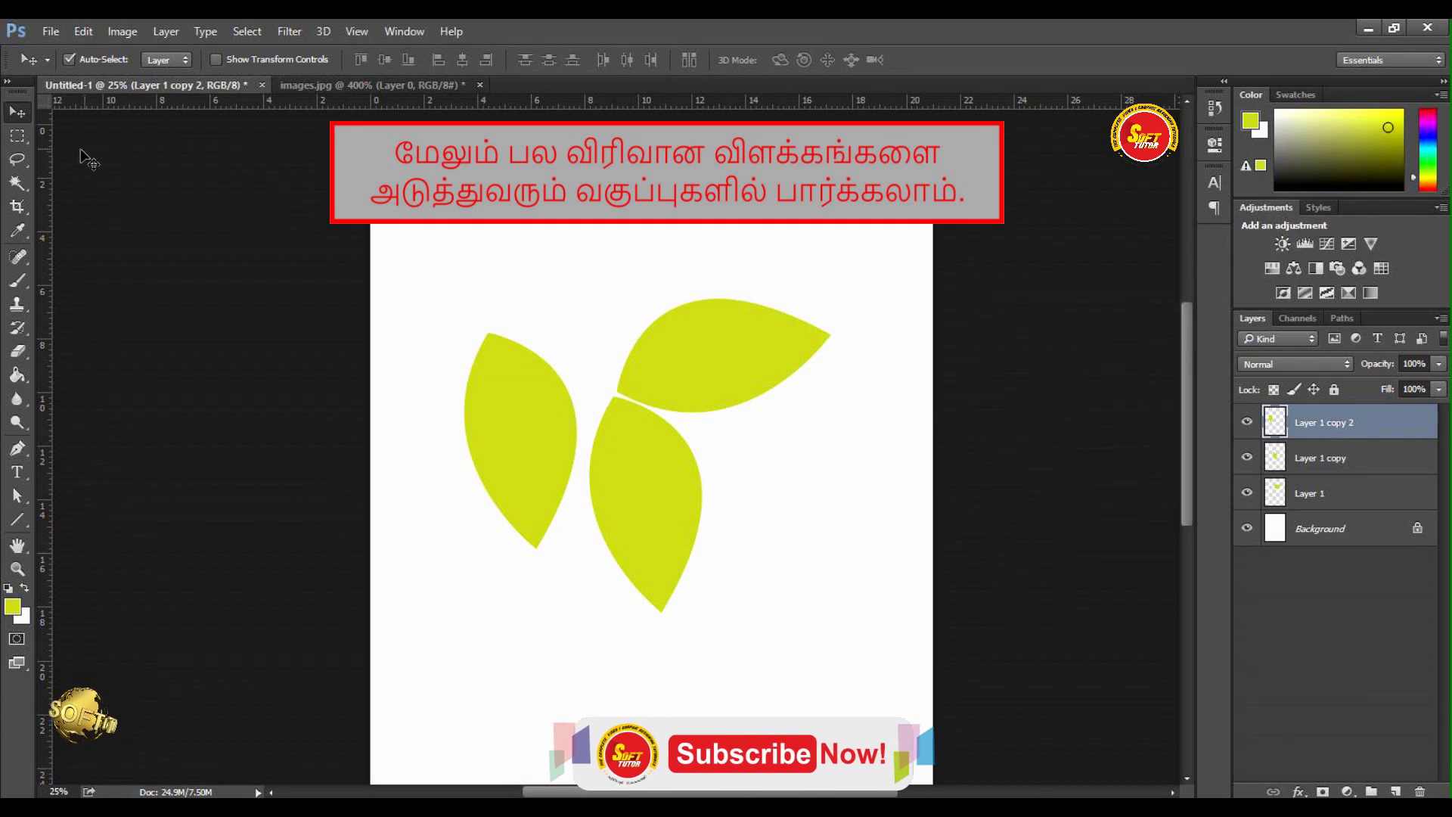
left_click(18, 447)
left_click(94, 61)
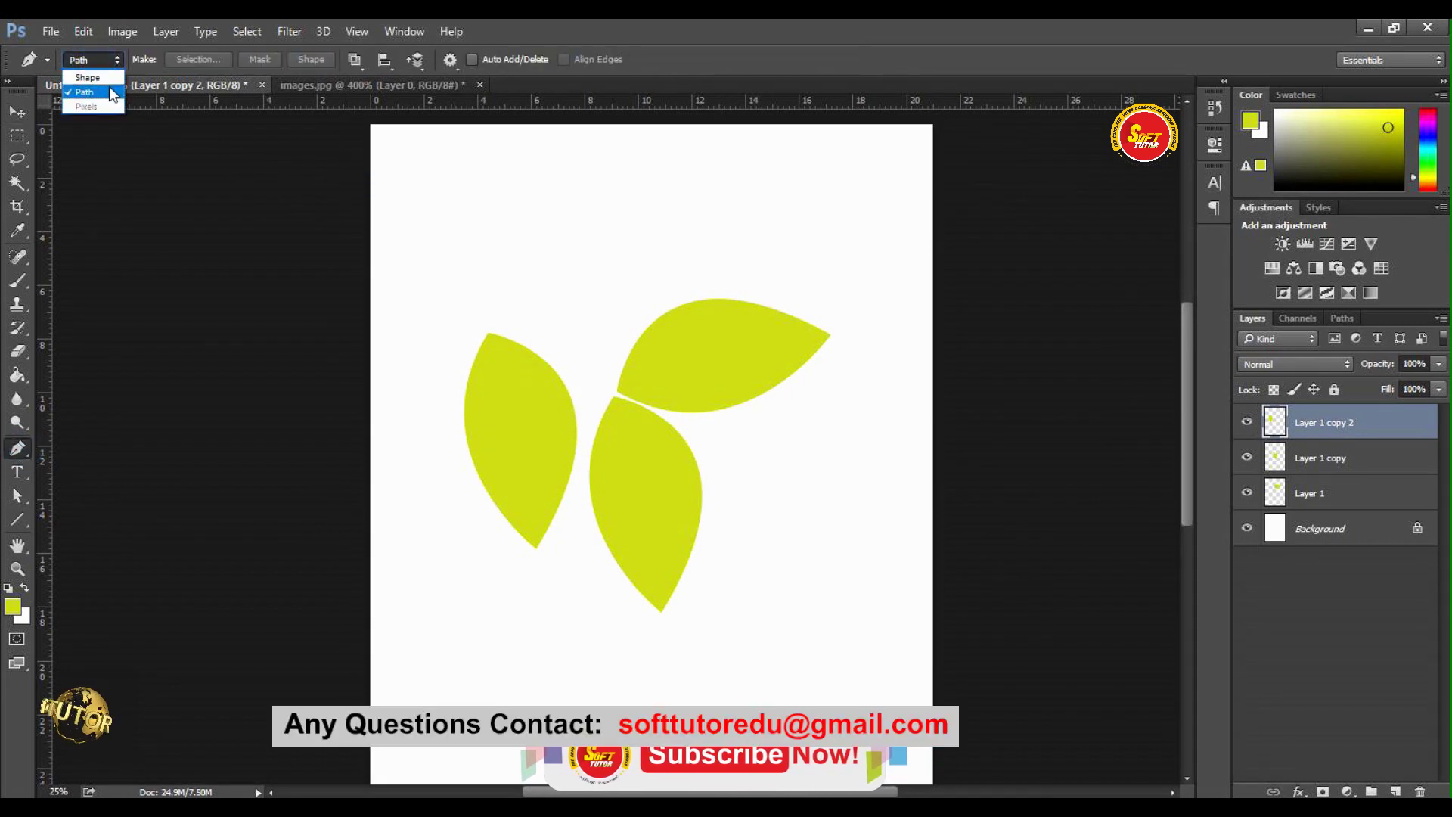
Step: Set the Pen to Shape mode with a magenta fill
left_click(105, 80)
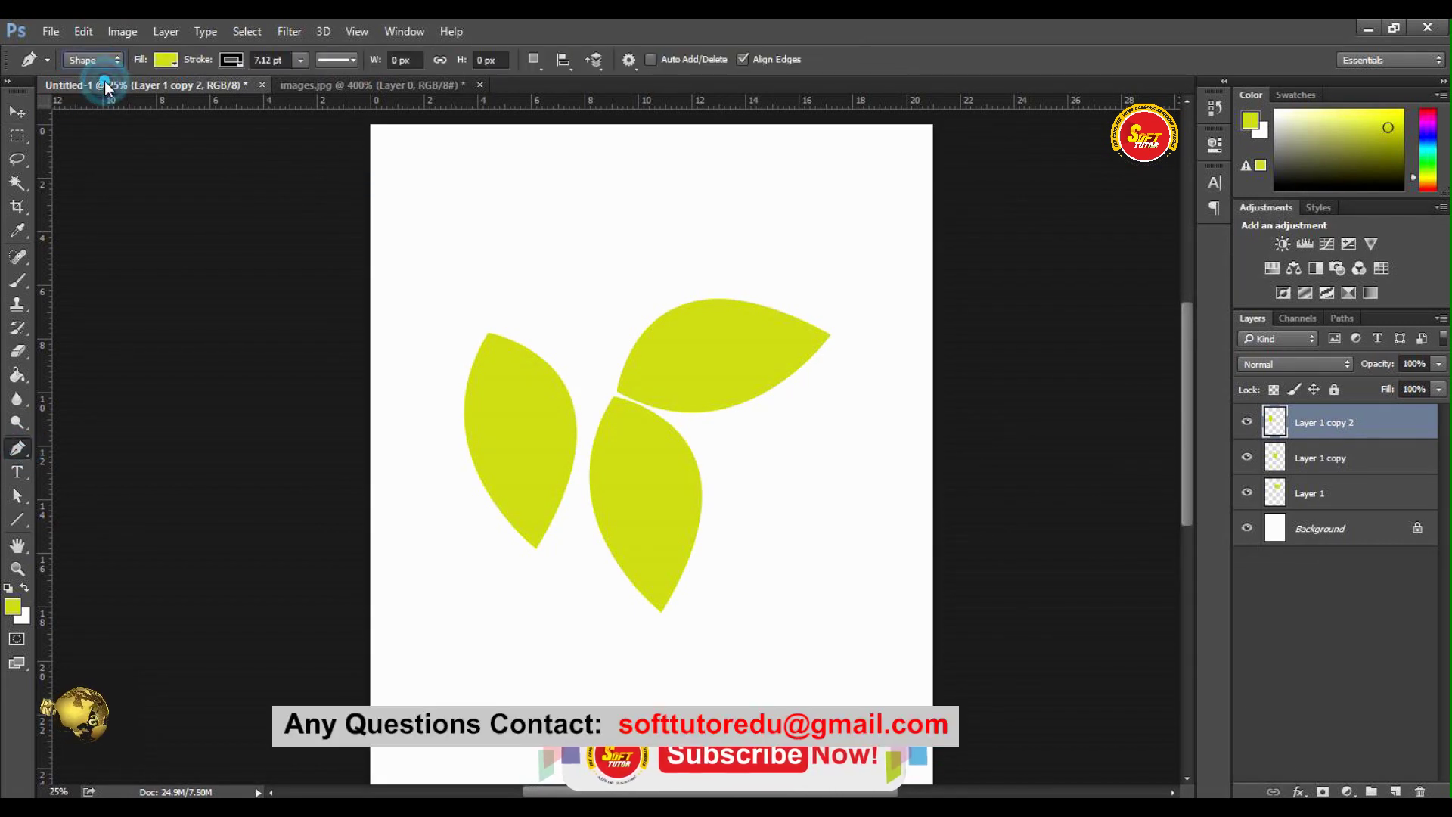
left_click(175, 62)
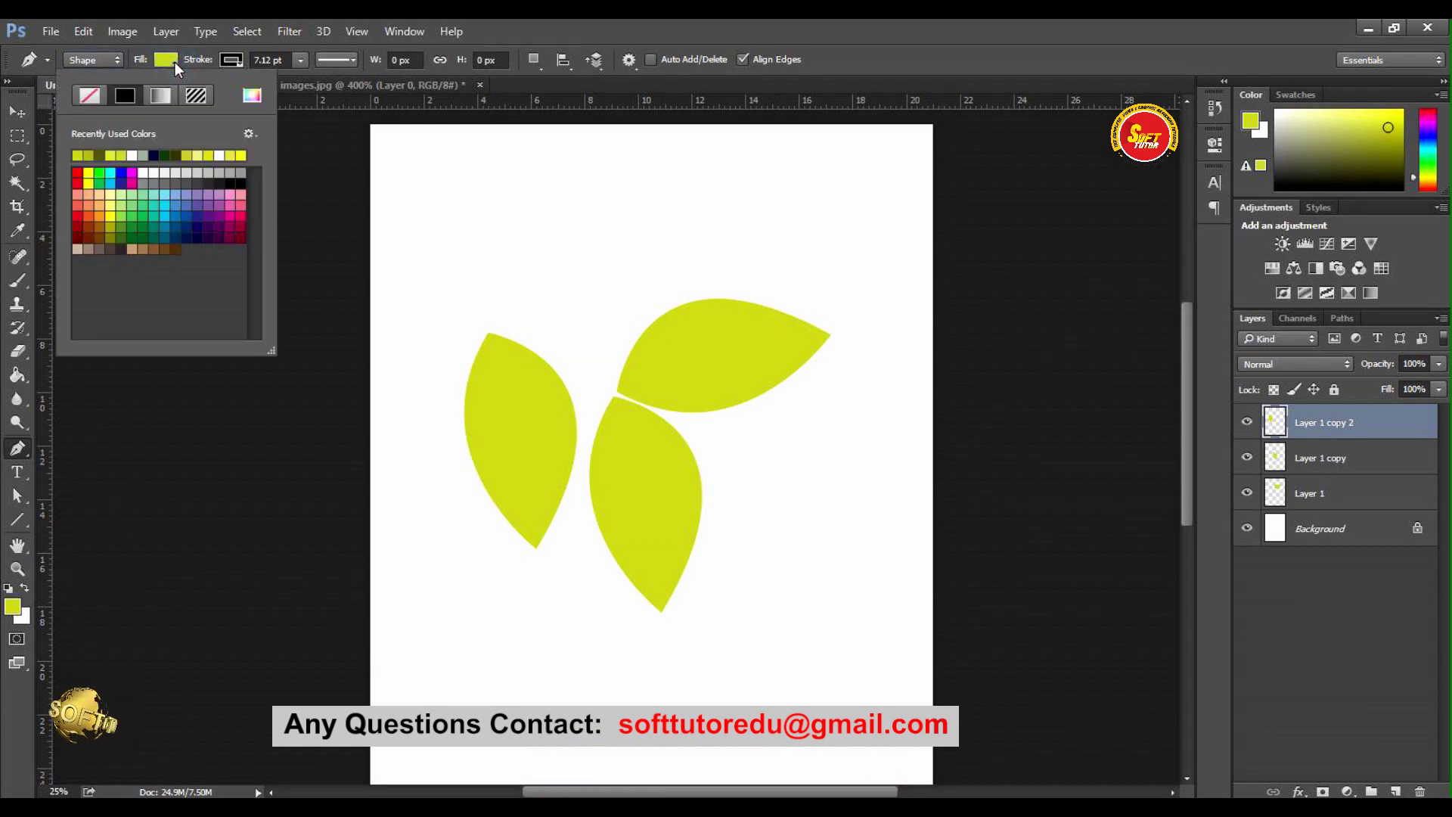
left_click(132, 173)
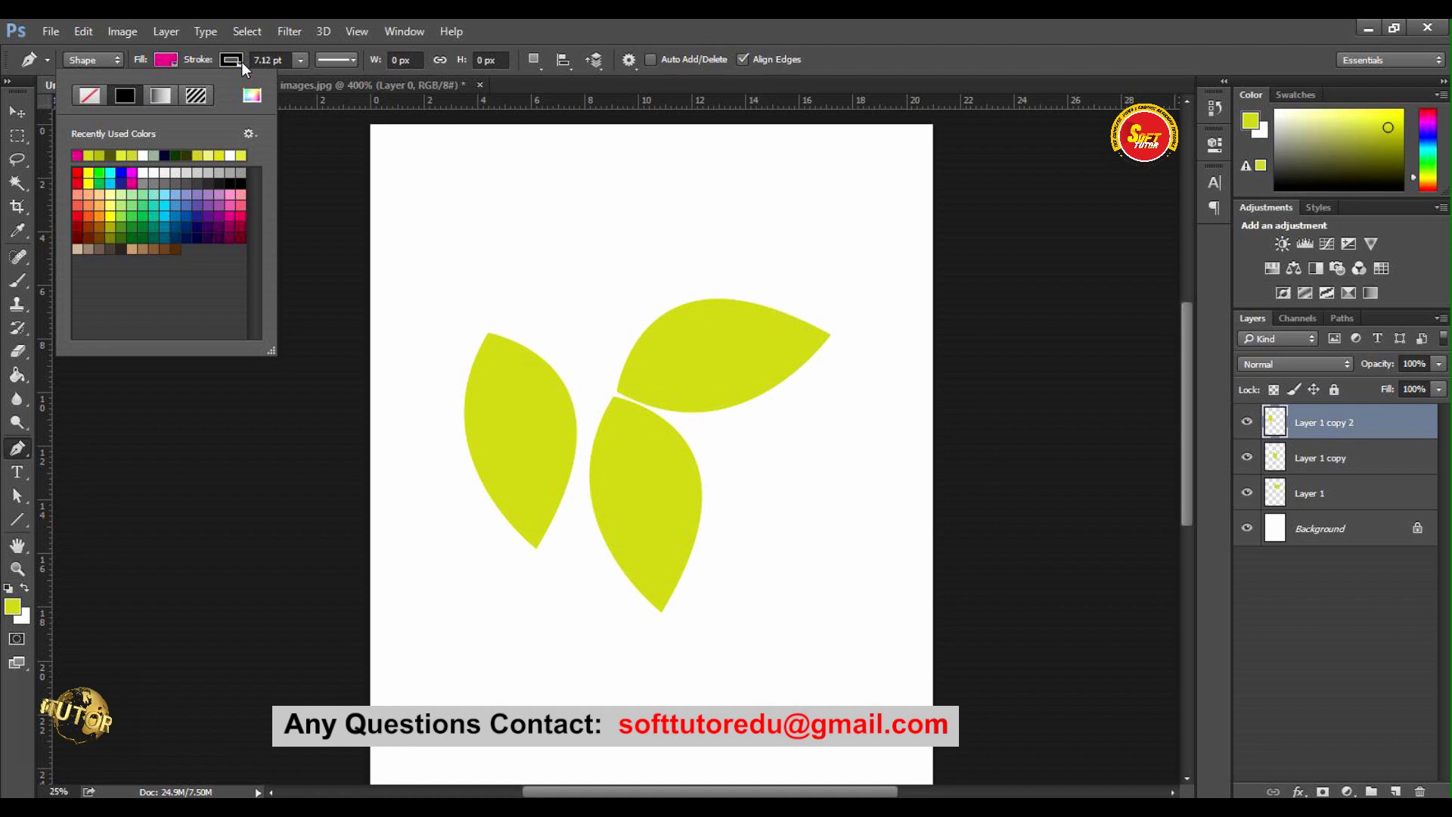
Step: Give the shape stroke a navy colour and a 15.49 pt width
left_click(232, 60)
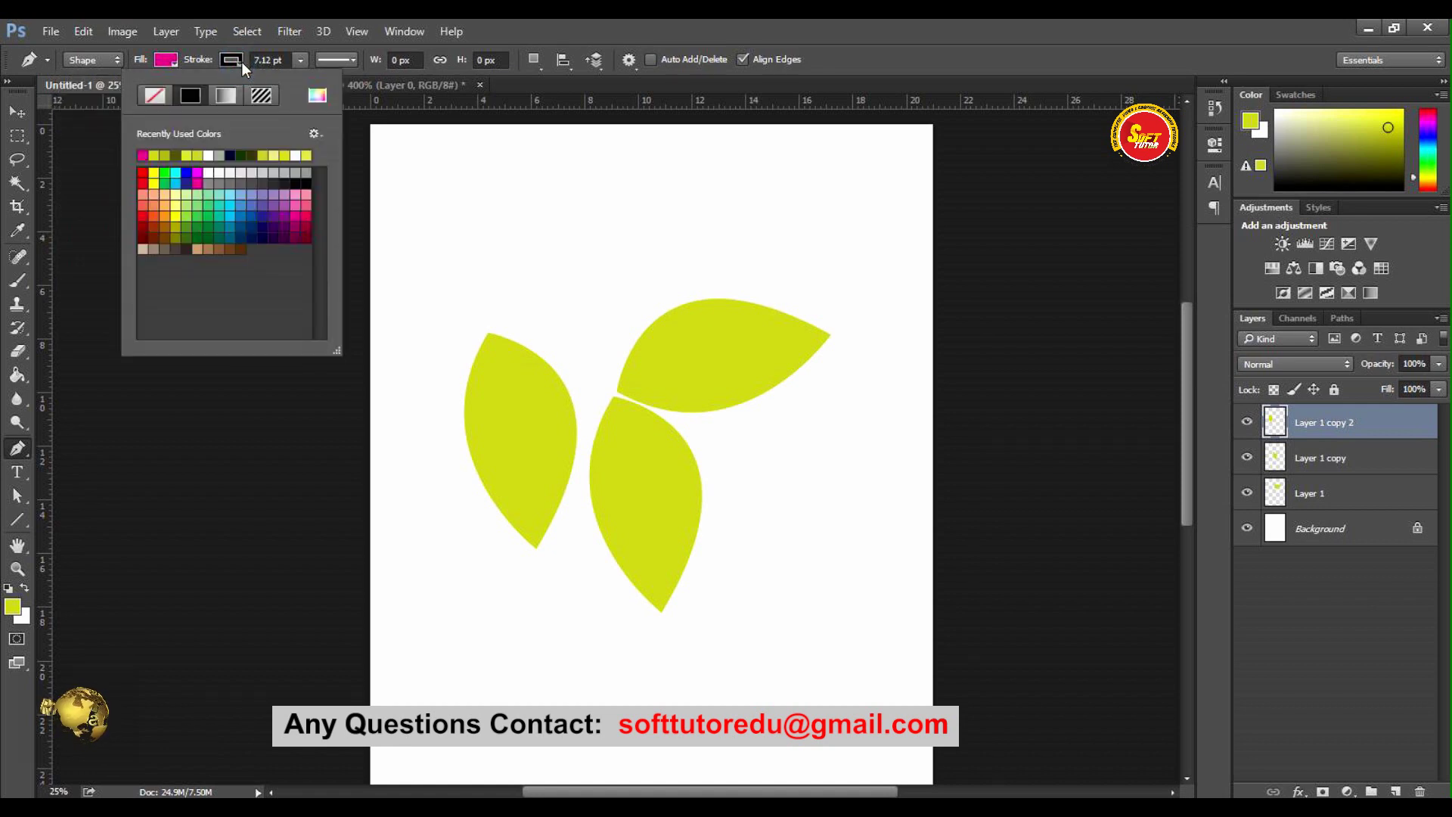
left_click(231, 60)
left_click(242, 61)
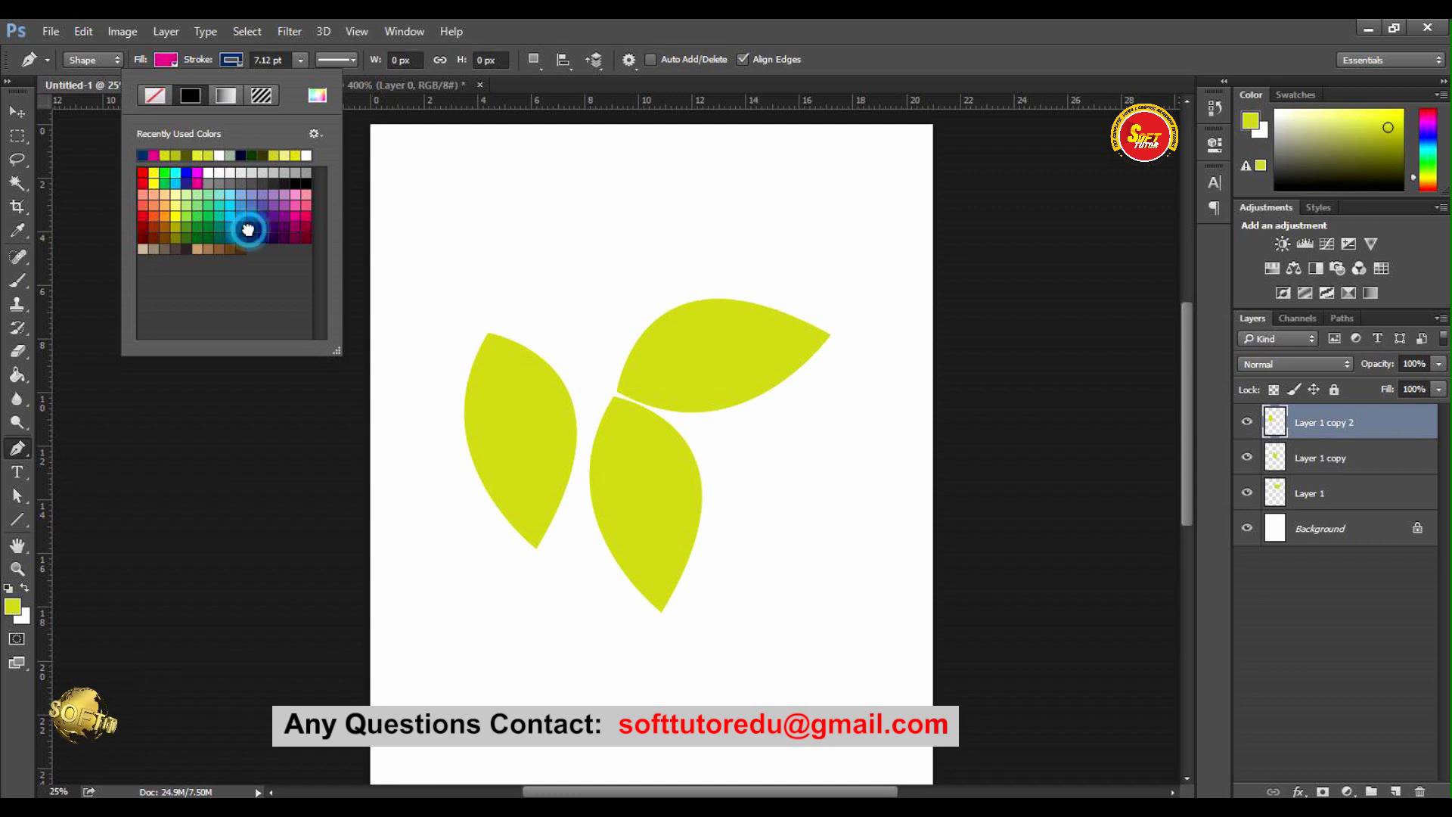
left_click(294, 56)
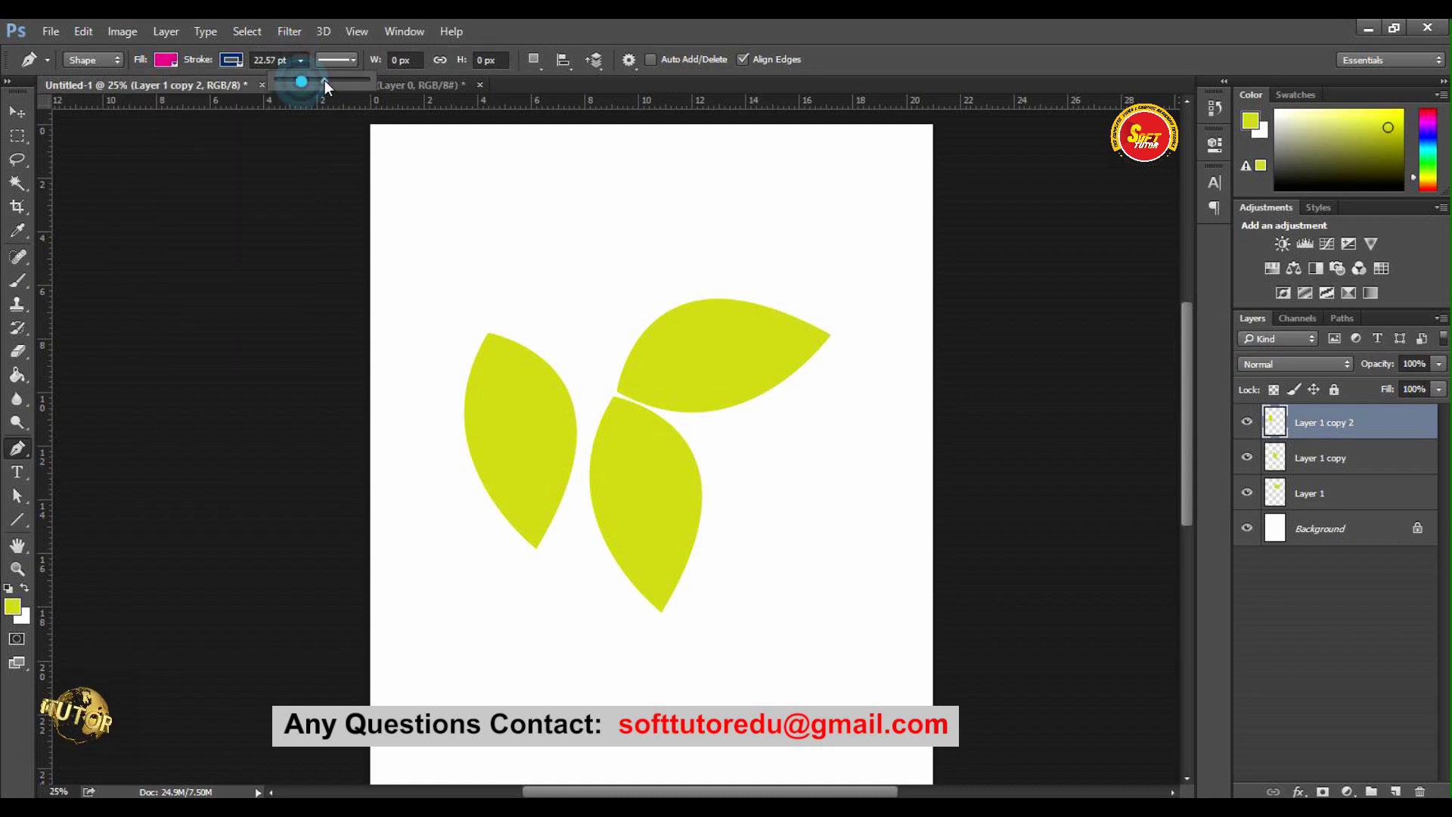
left_click_drag(318, 88, 305, 91)
Step: Choose the solid stroke type after previewing the other stroke presets
left_click(336, 60)
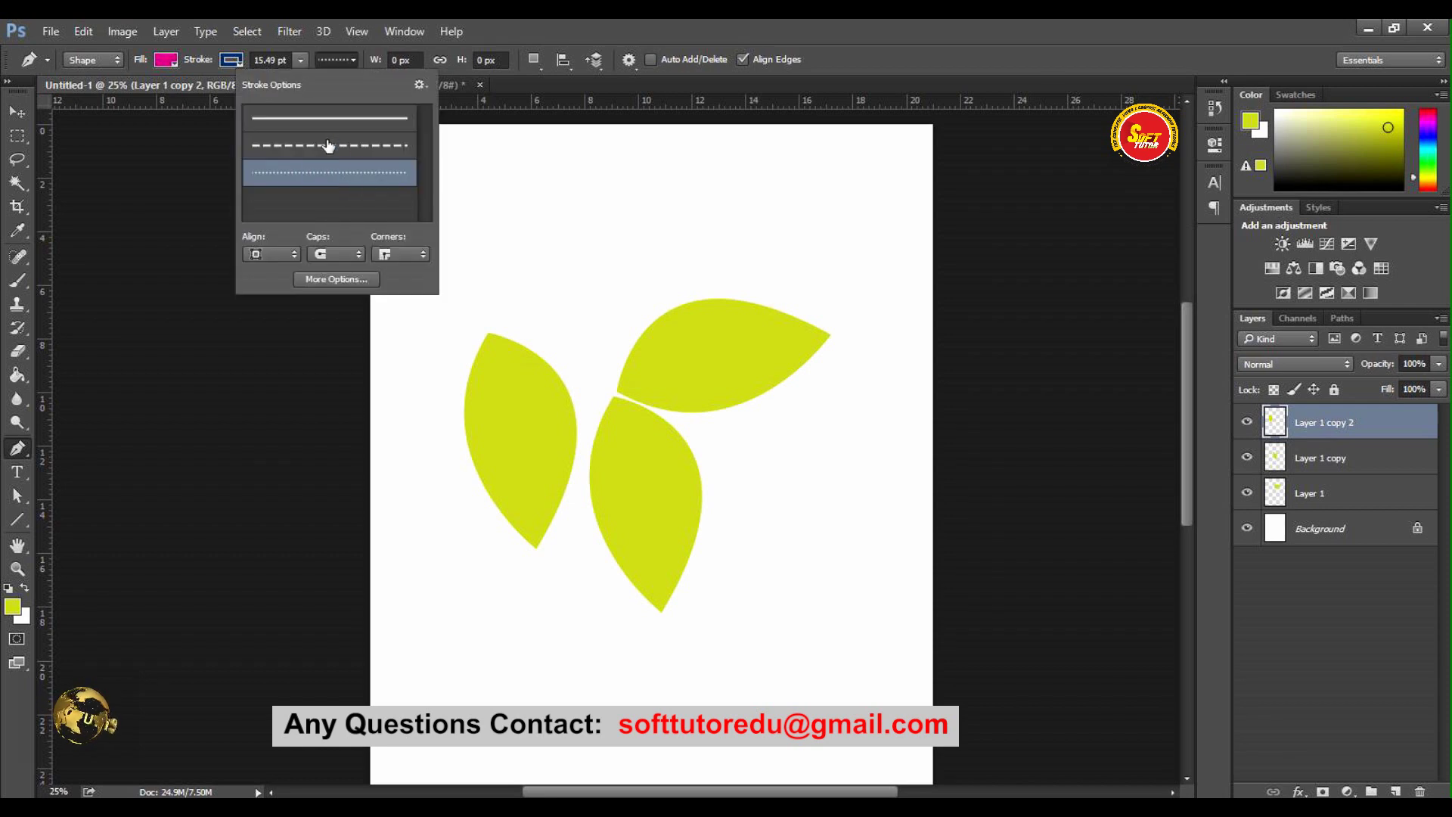
left_click(328, 118)
left_click(317, 146)
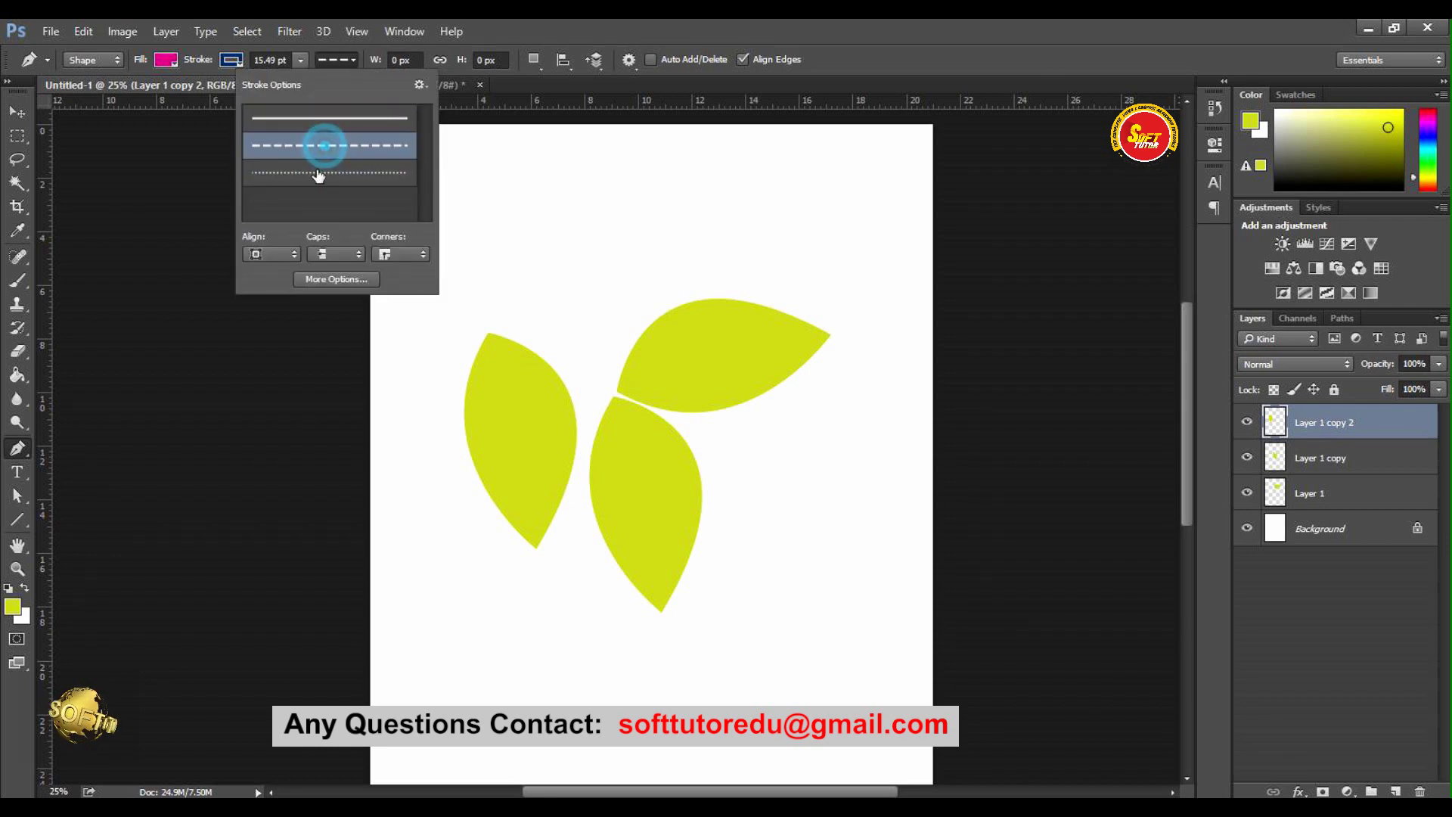
left_click(312, 173)
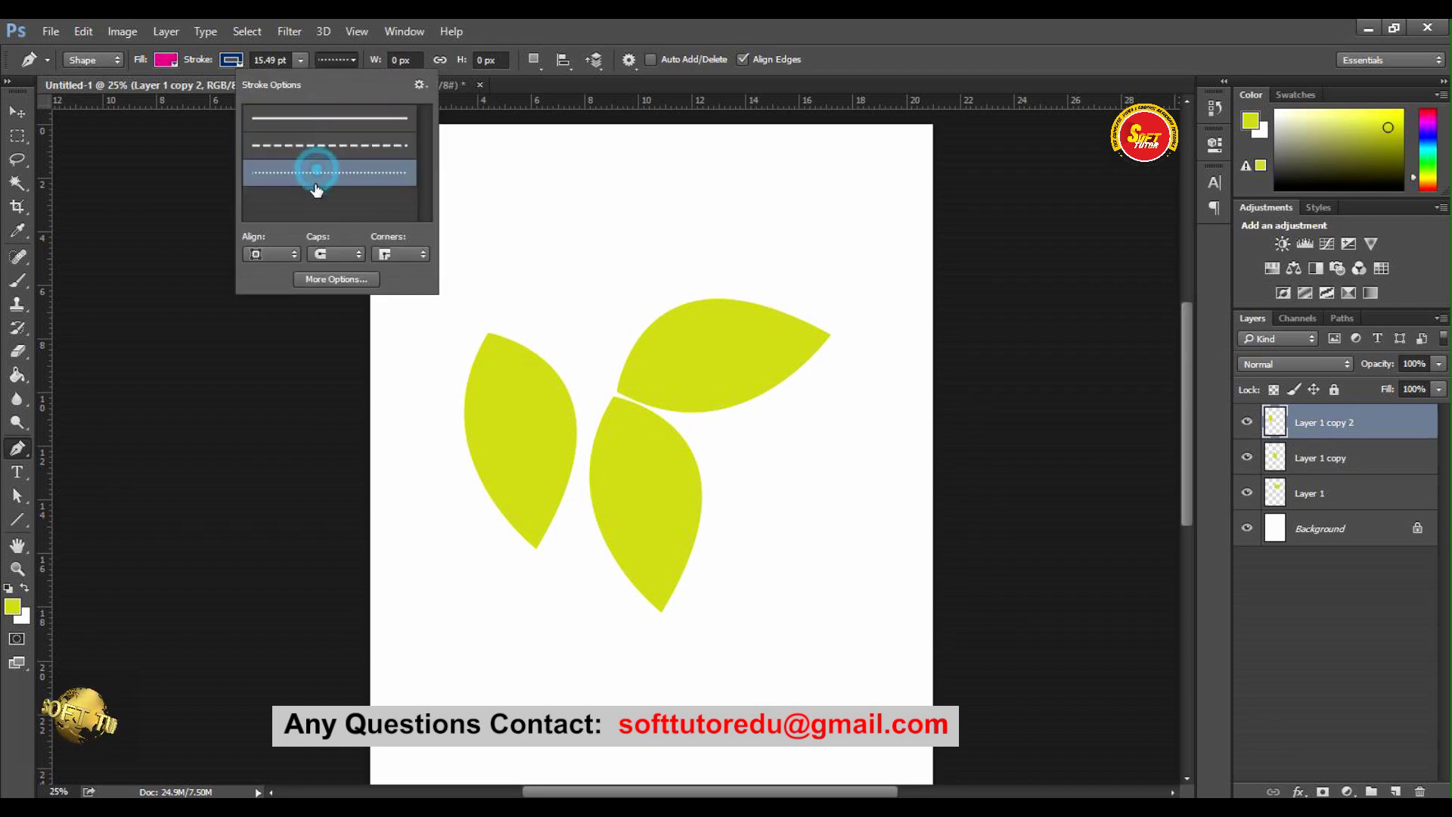
left_click(337, 146)
left_click(336, 118)
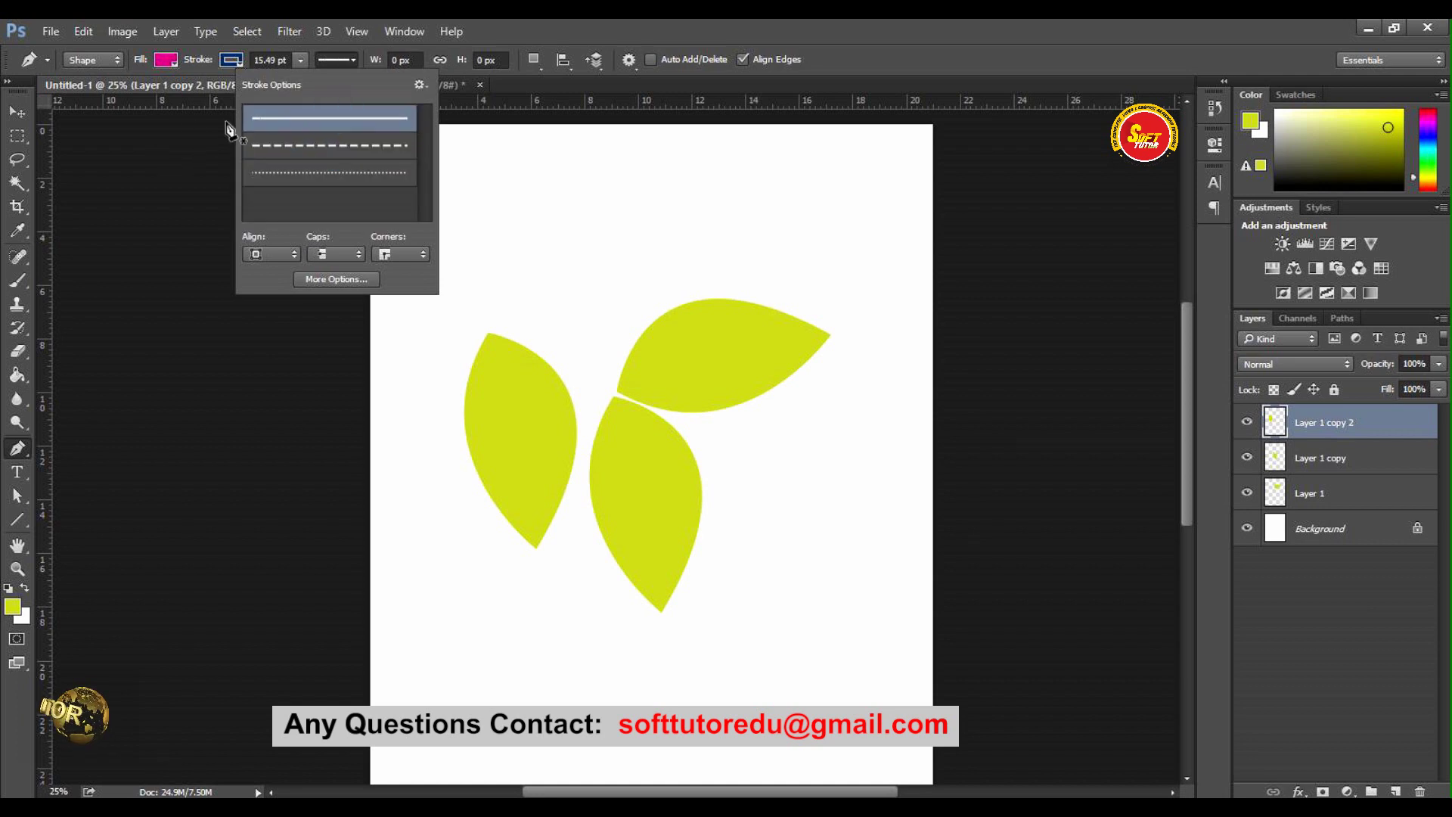
left_click(94, 60)
left_click(76, 60)
Step: Draw a closed magenta leaf shape with a sharp right tip and curved lower edge
left_click(93, 61)
left_click(79, 76)
left_click(516, 228)
mouse_move(753, 210)
left_mouse_down()
mouse_move(800, 282)
mouse_move(869, 316)
left_mouse_up()
left_click(753, 211)
left_click(516, 228)
left_click_drag(508, 231, 411, 217)
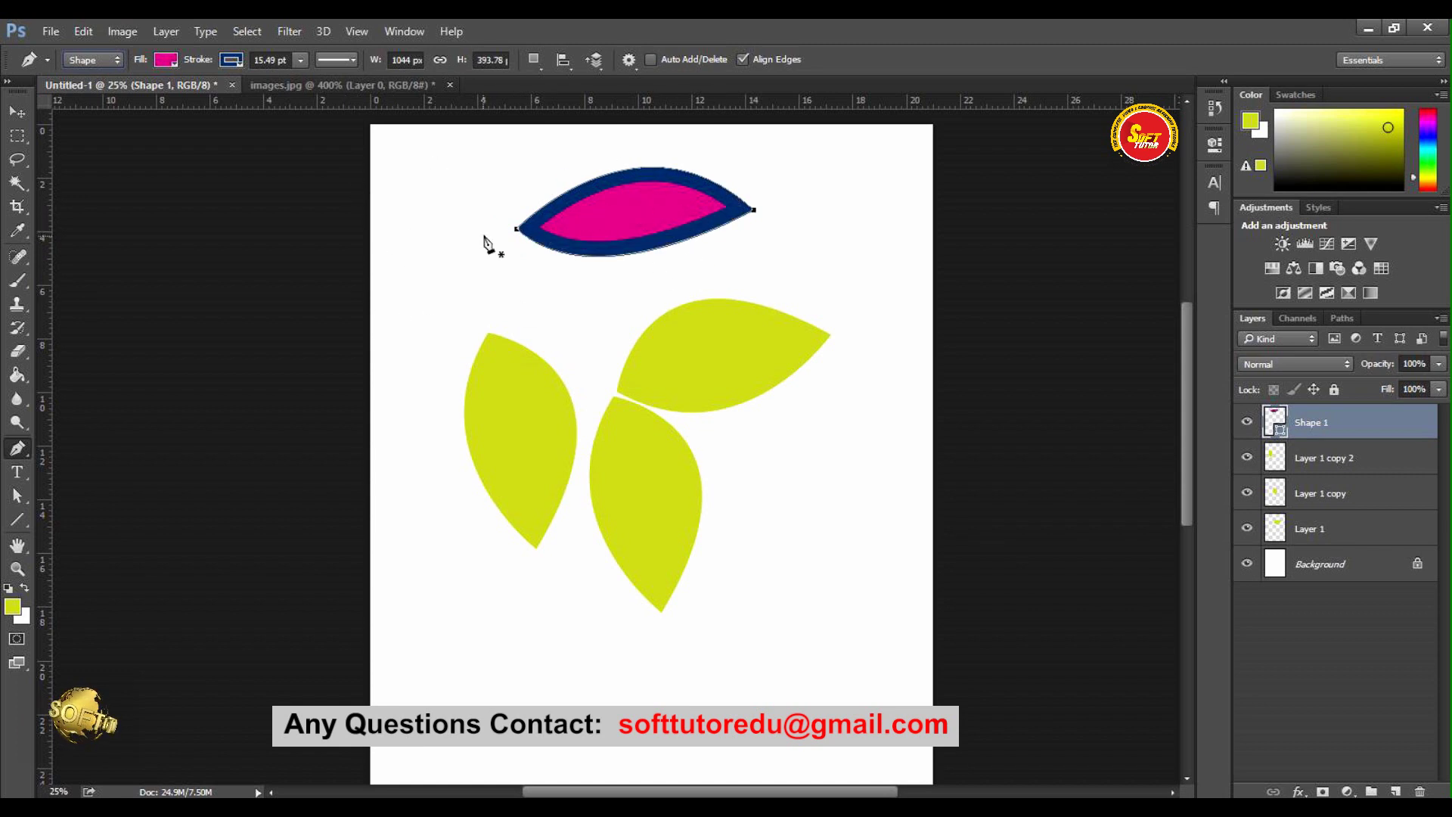
Step: Thicken the leaf's navy outline to 16.68 pt
left_click(301, 60)
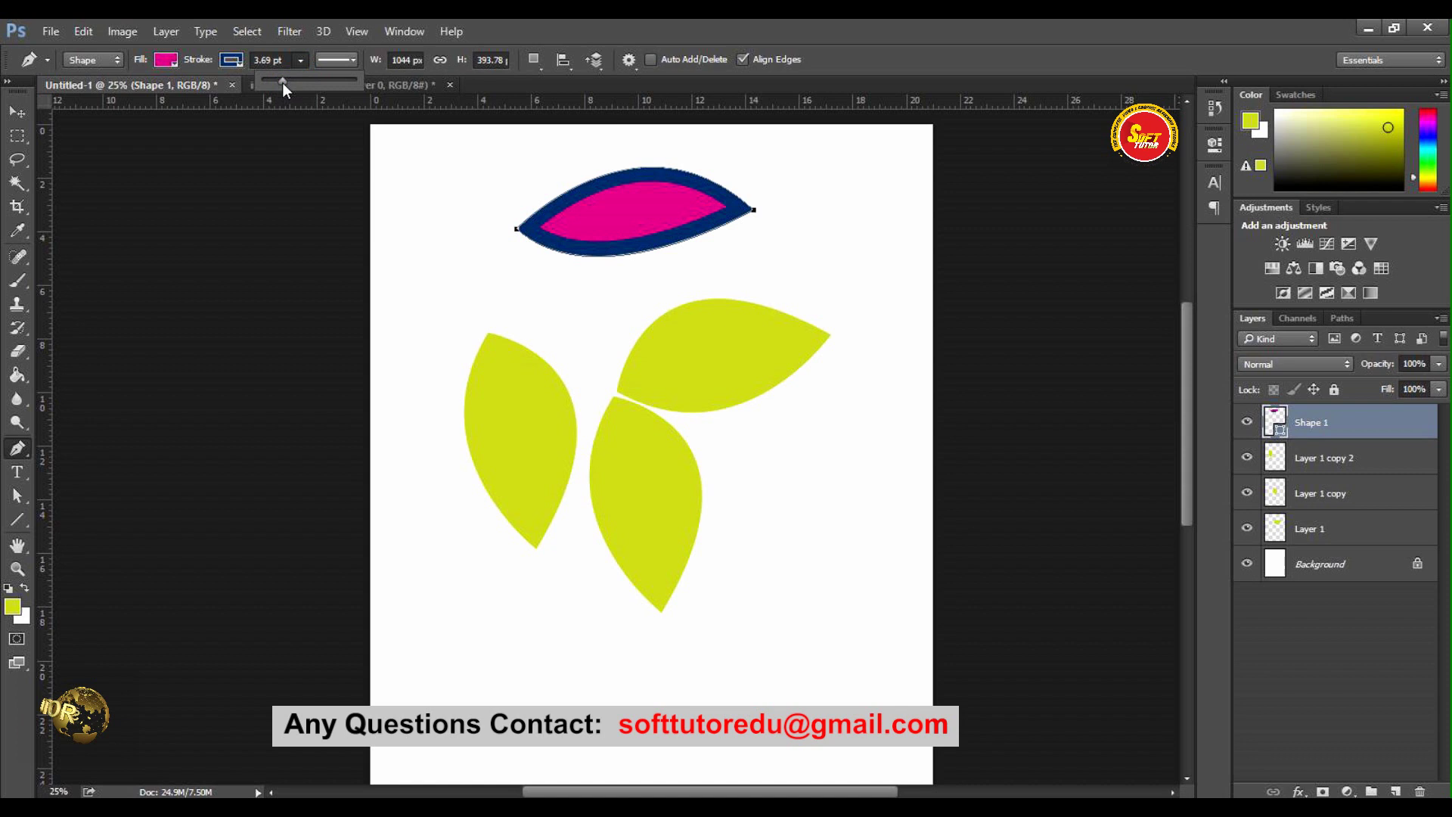
left_click_drag(292, 80, 324, 80)
left_click(301, 60)
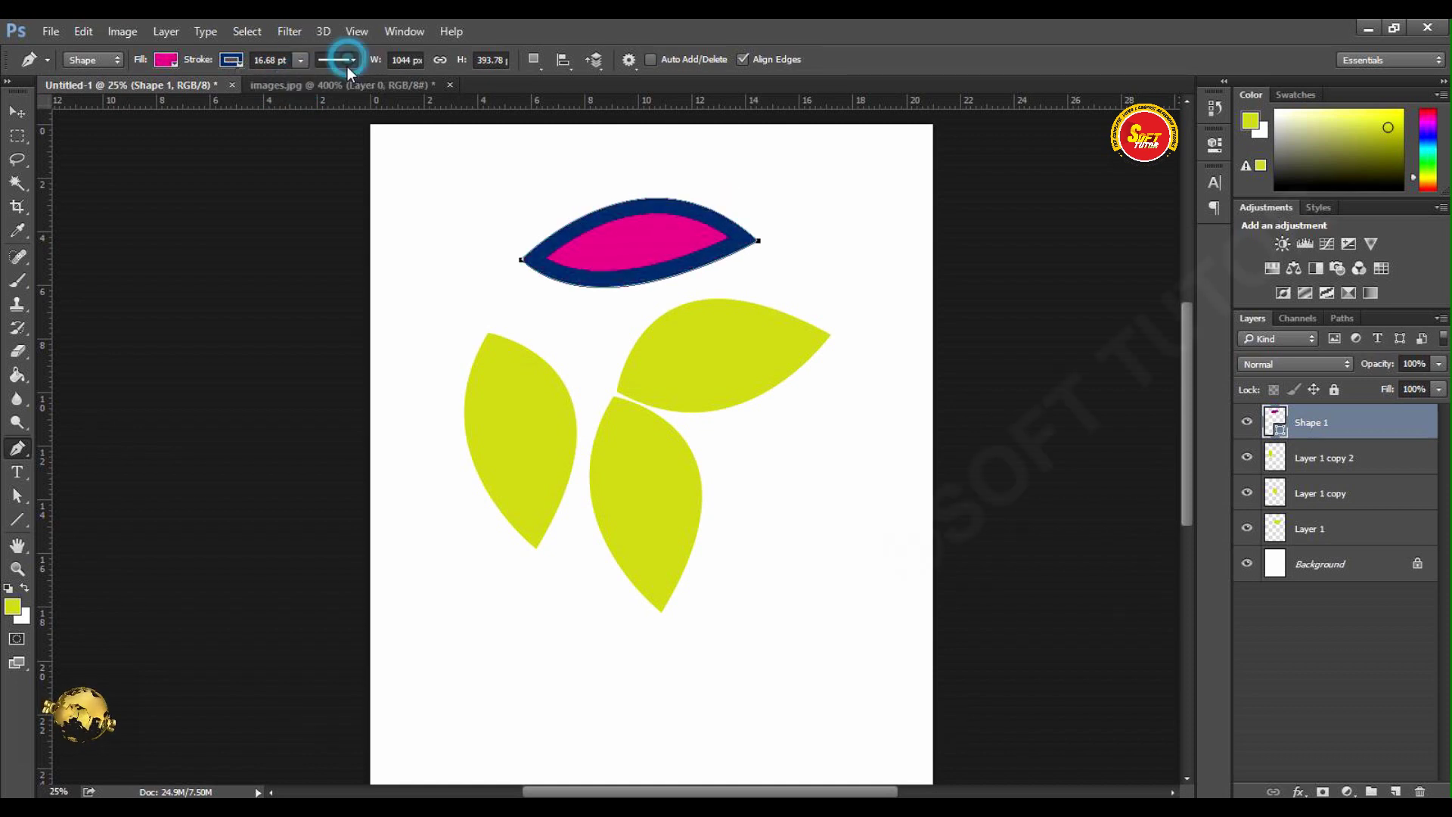
Step: Set the leaf's stroke alignment to Center after trying the other presets and alignments
left_click(337, 60)
left_click(332, 145)
left_click(333, 172)
left_click(353, 121)
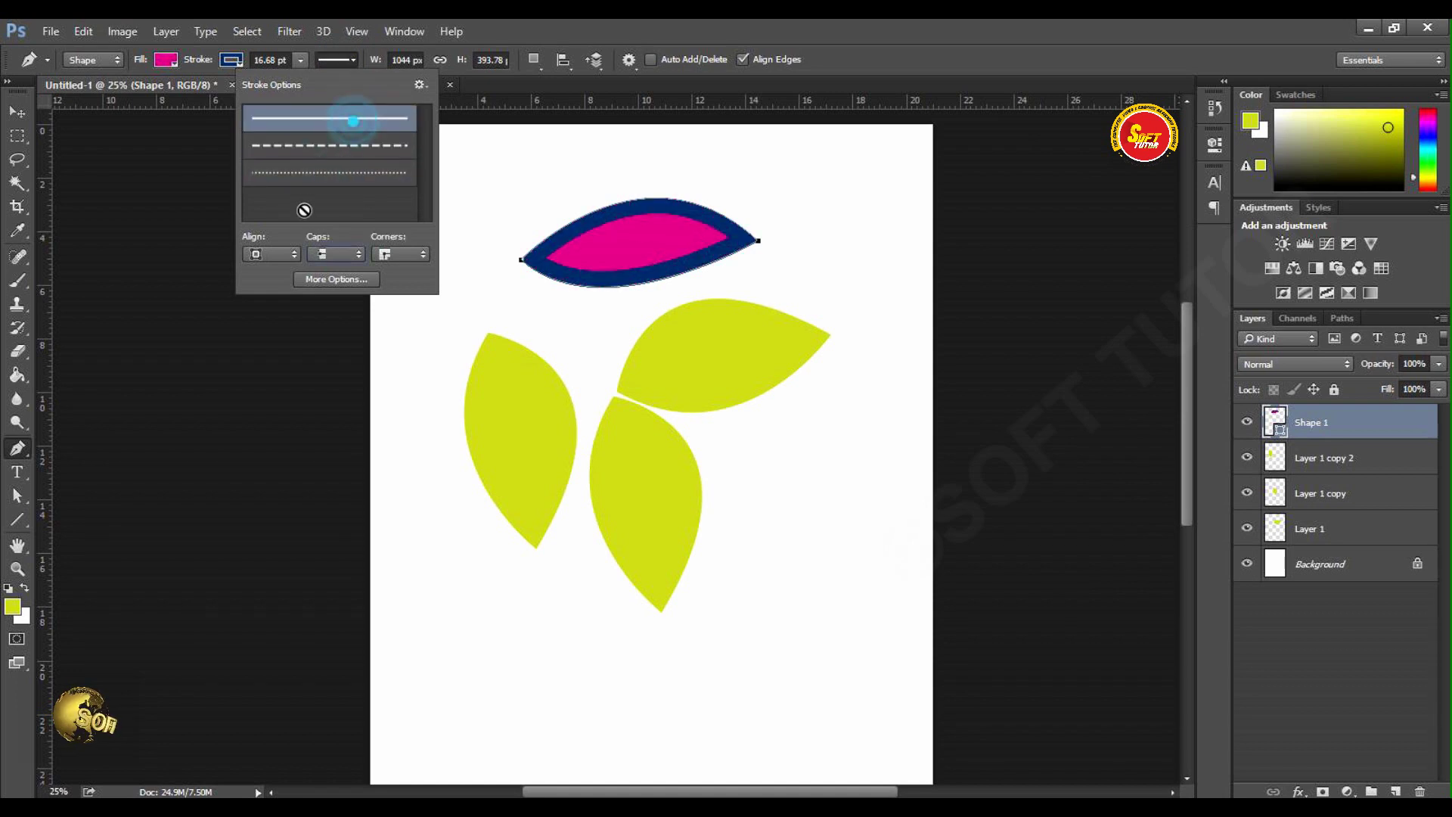
left_click(277, 254)
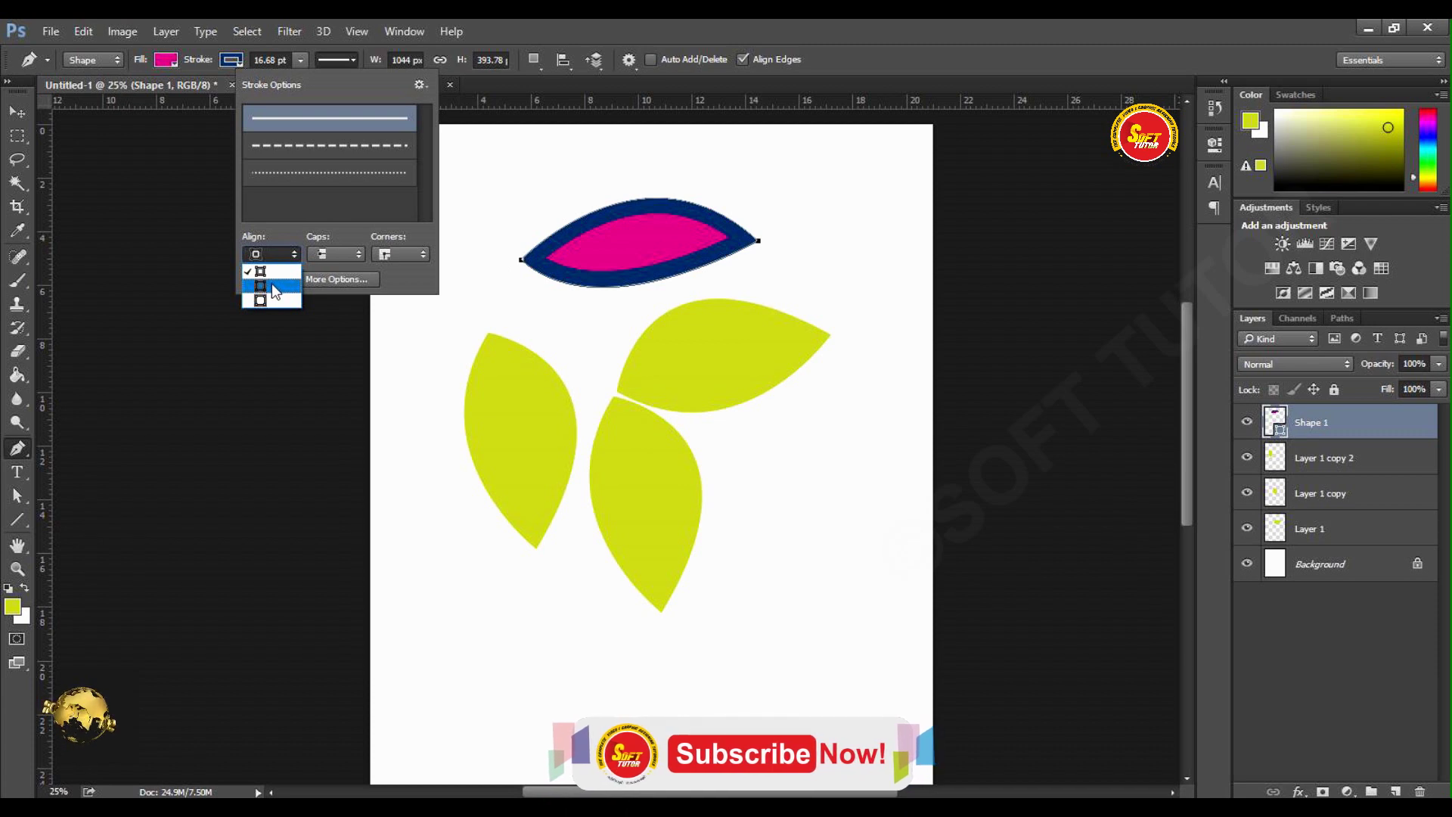
left_click(271, 283)
left_click(276, 256)
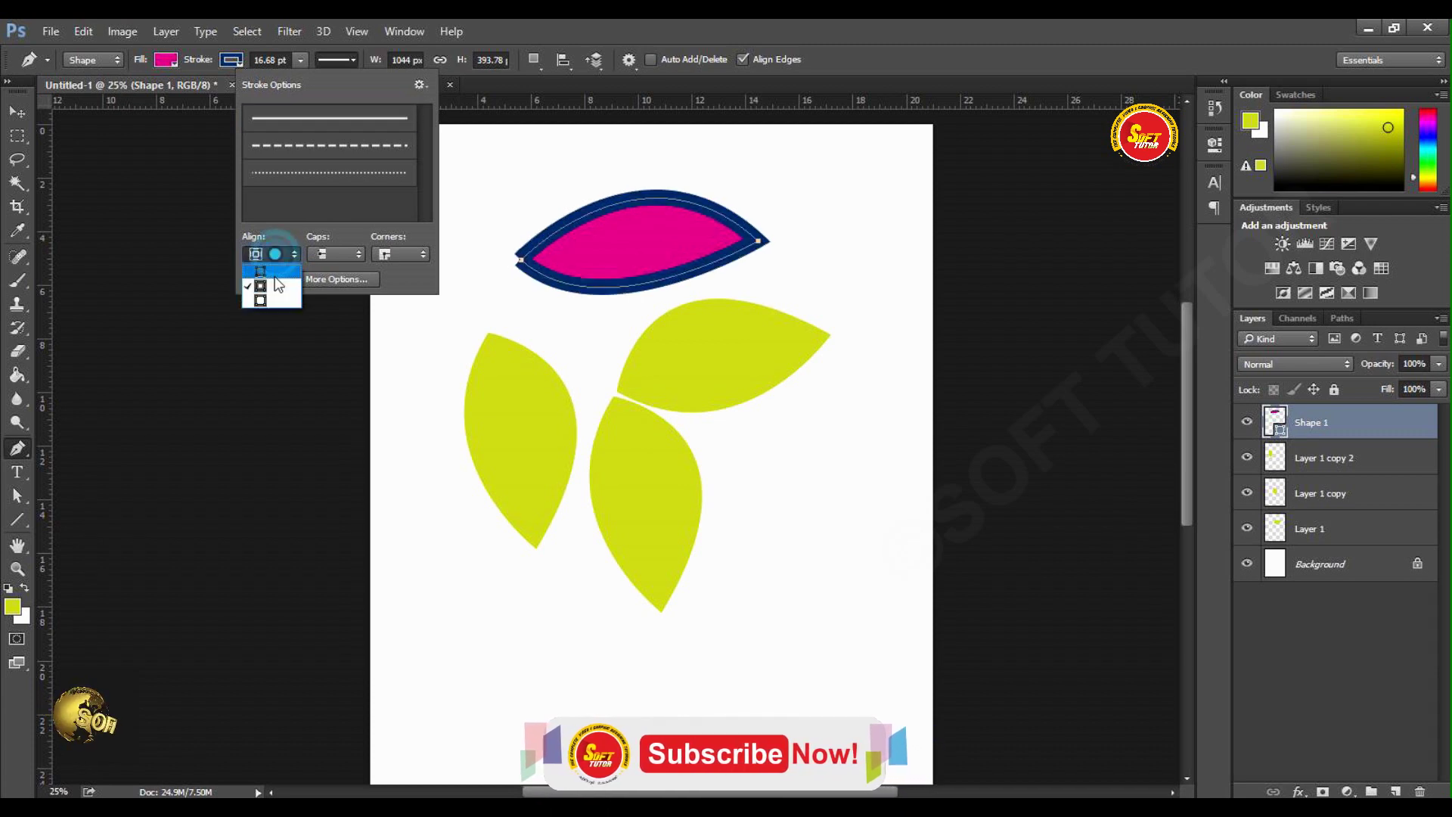
left_click(271, 295)
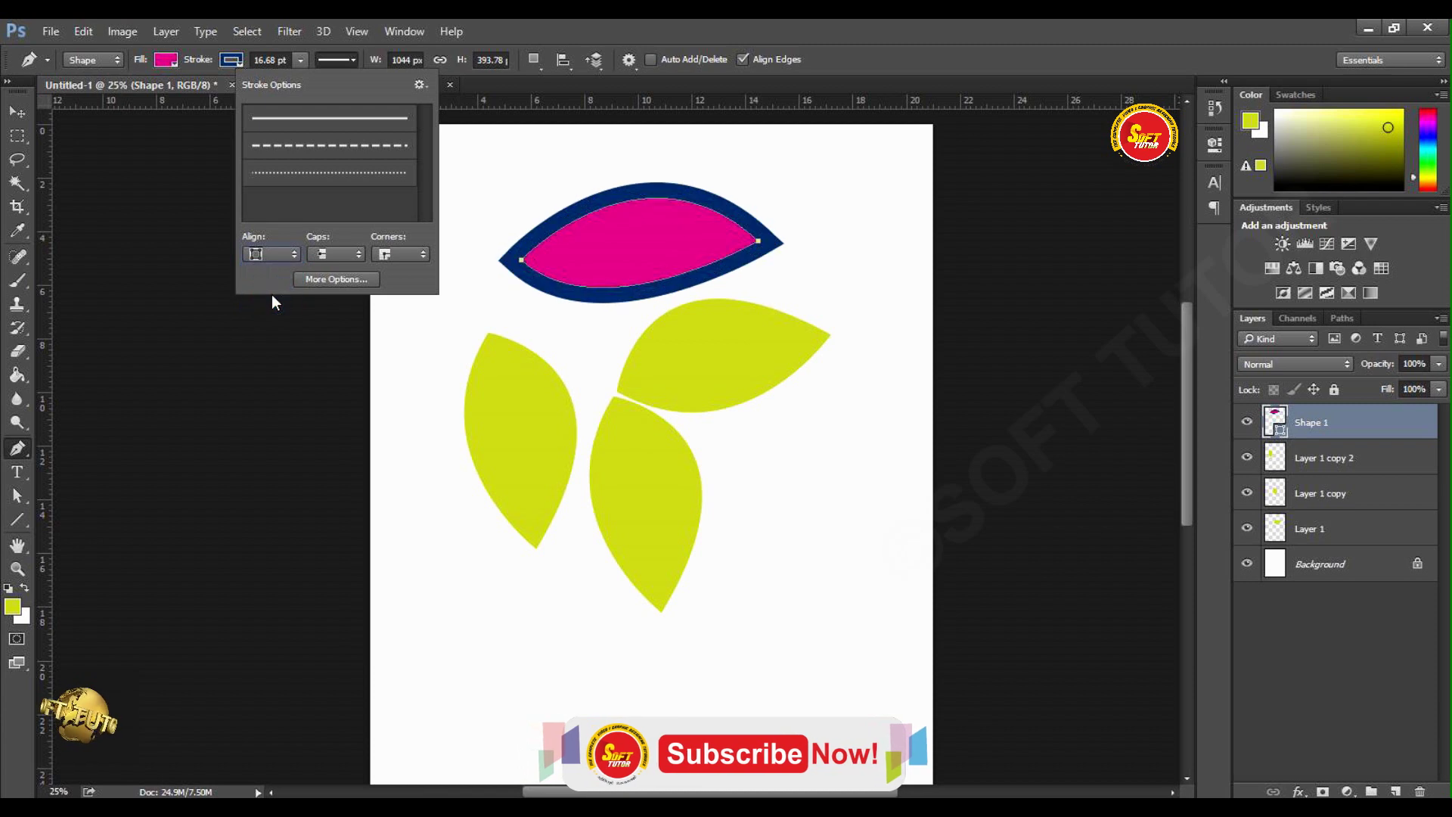
left_click(275, 254)
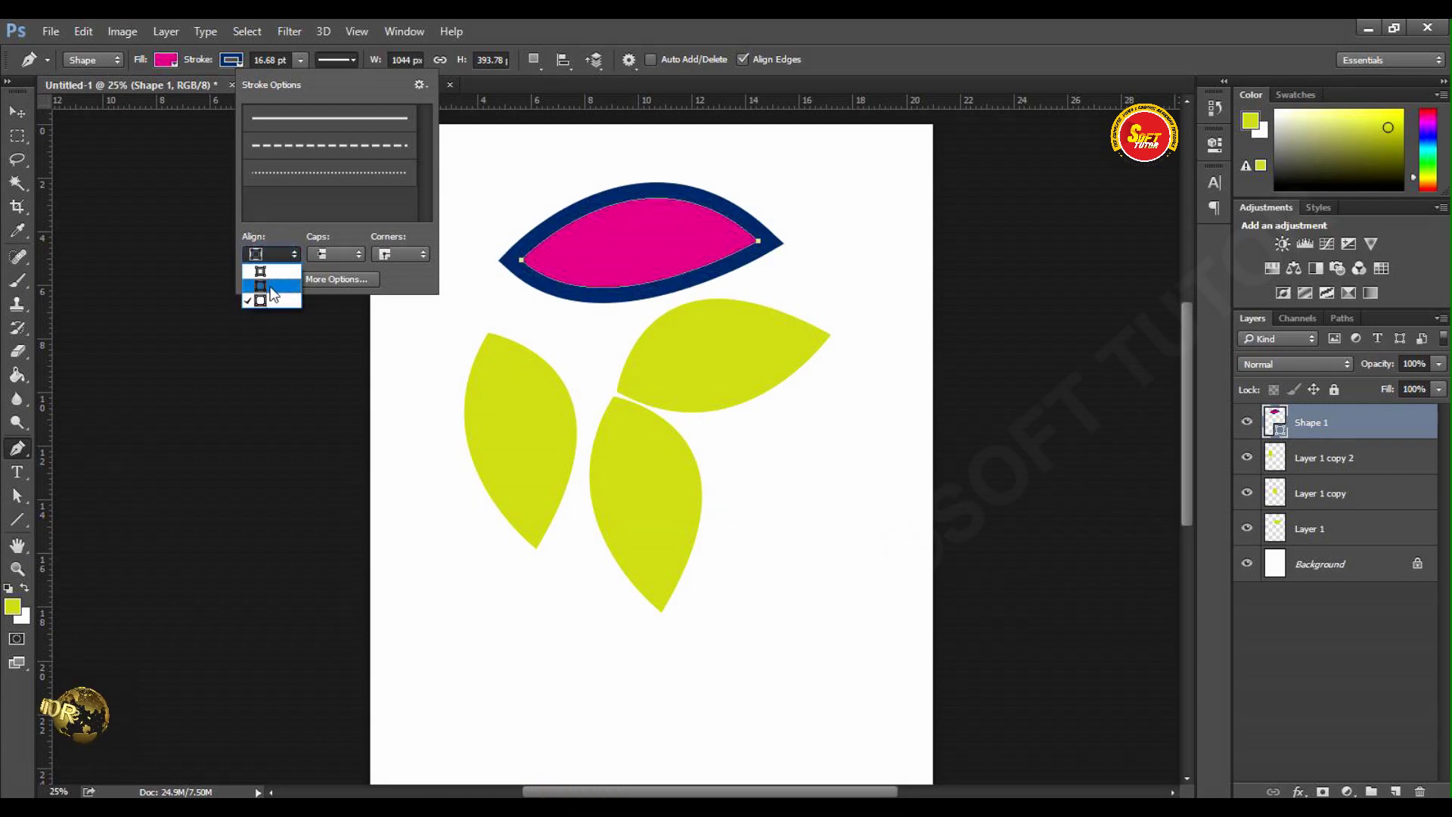
left_click(271, 284)
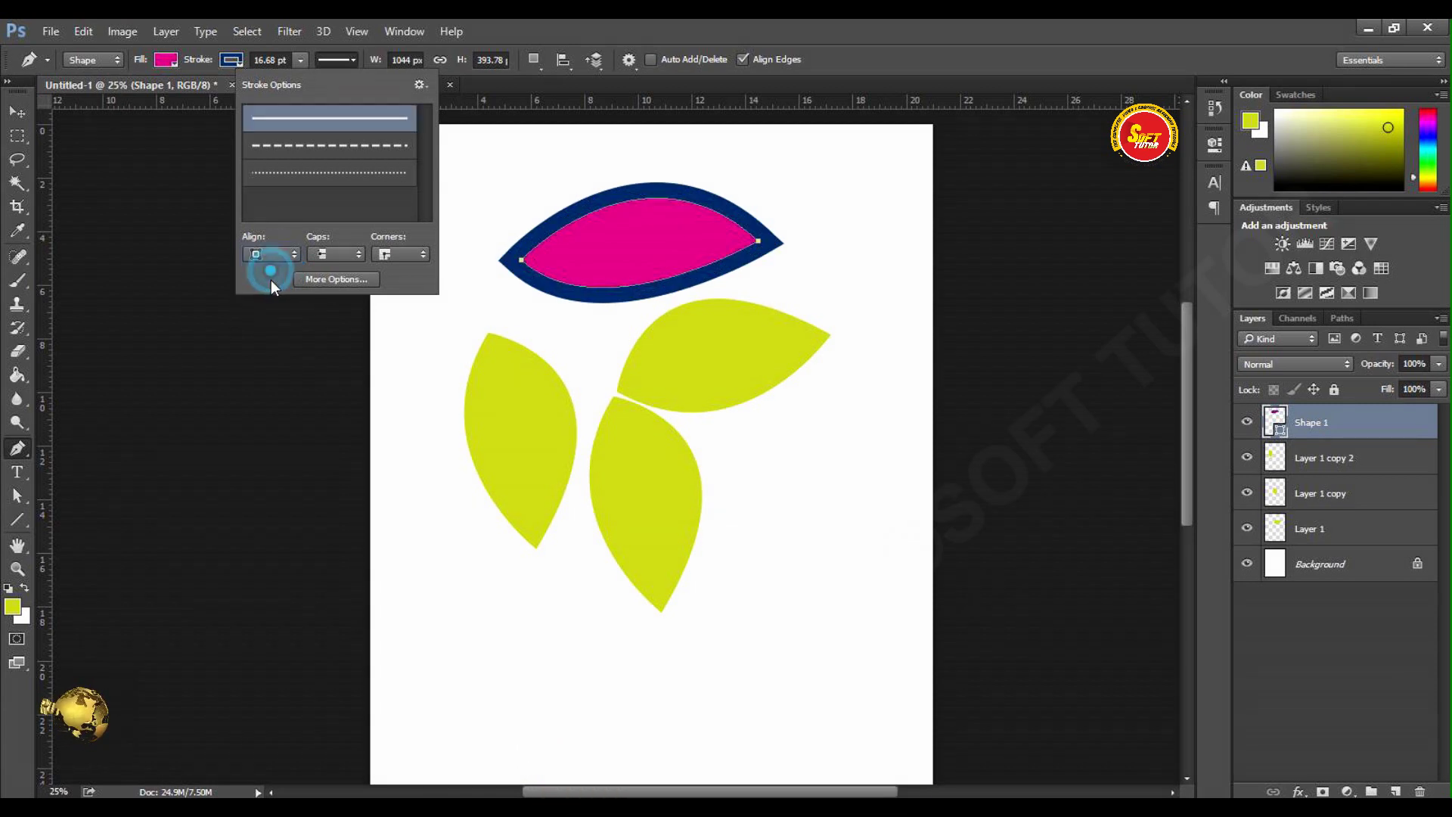
Step: Make the outline dashed with Round caps
left_click(329, 252)
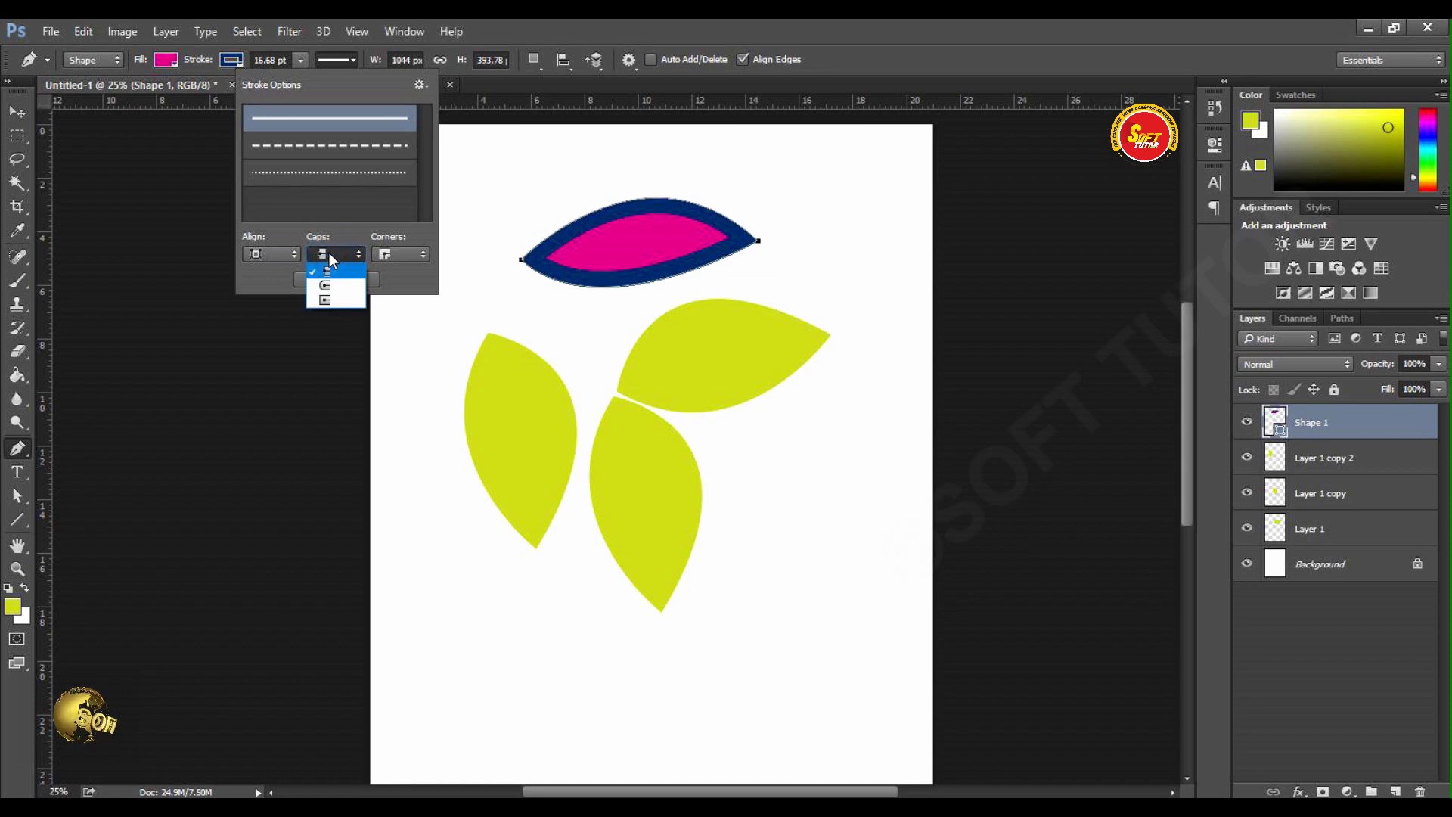
left_click(323, 284)
left_click(271, 258)
left_click(271, 284)
left_click(346, 144)
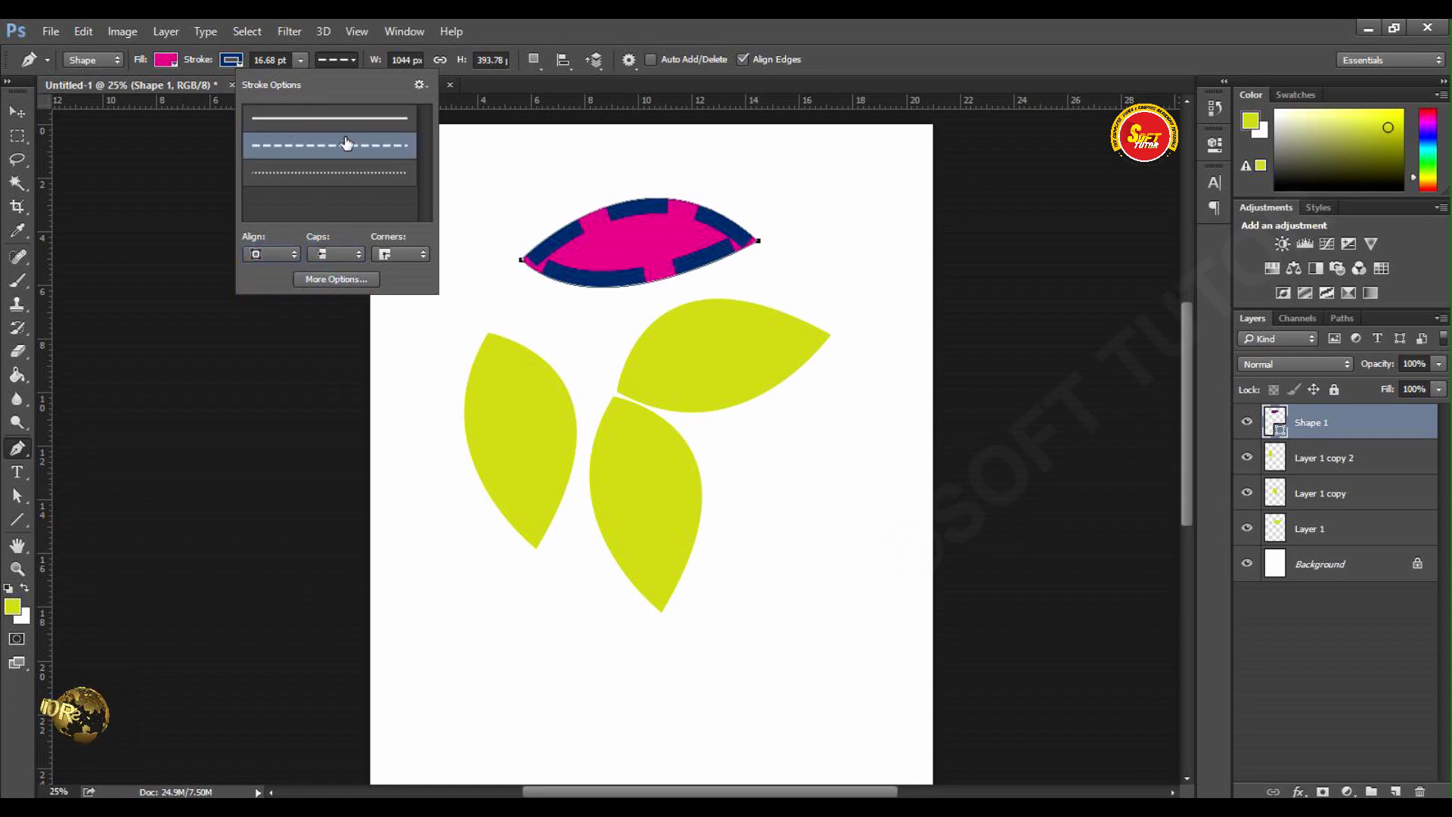
left_click(334, 253)
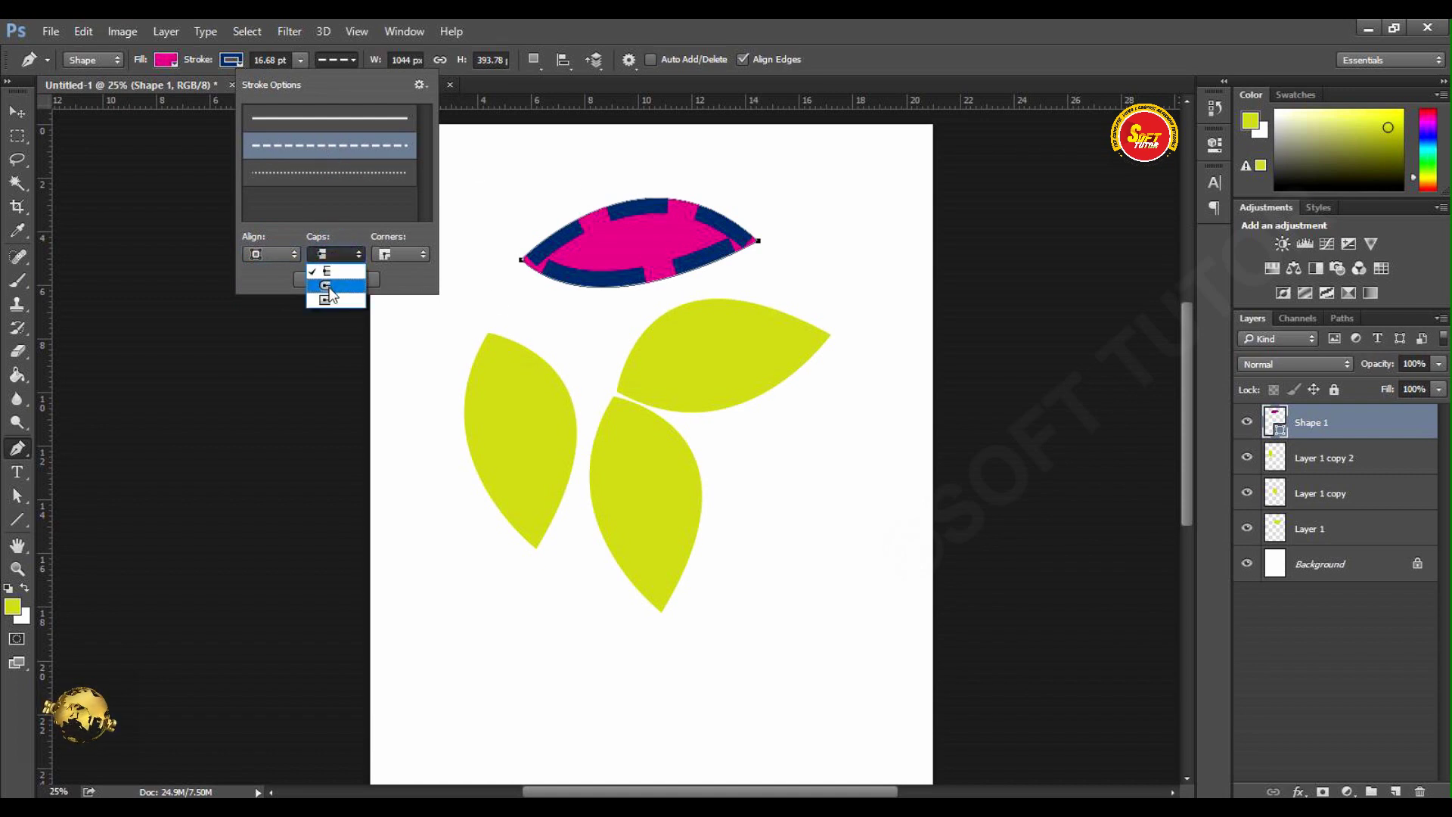
left_click(333, 286)
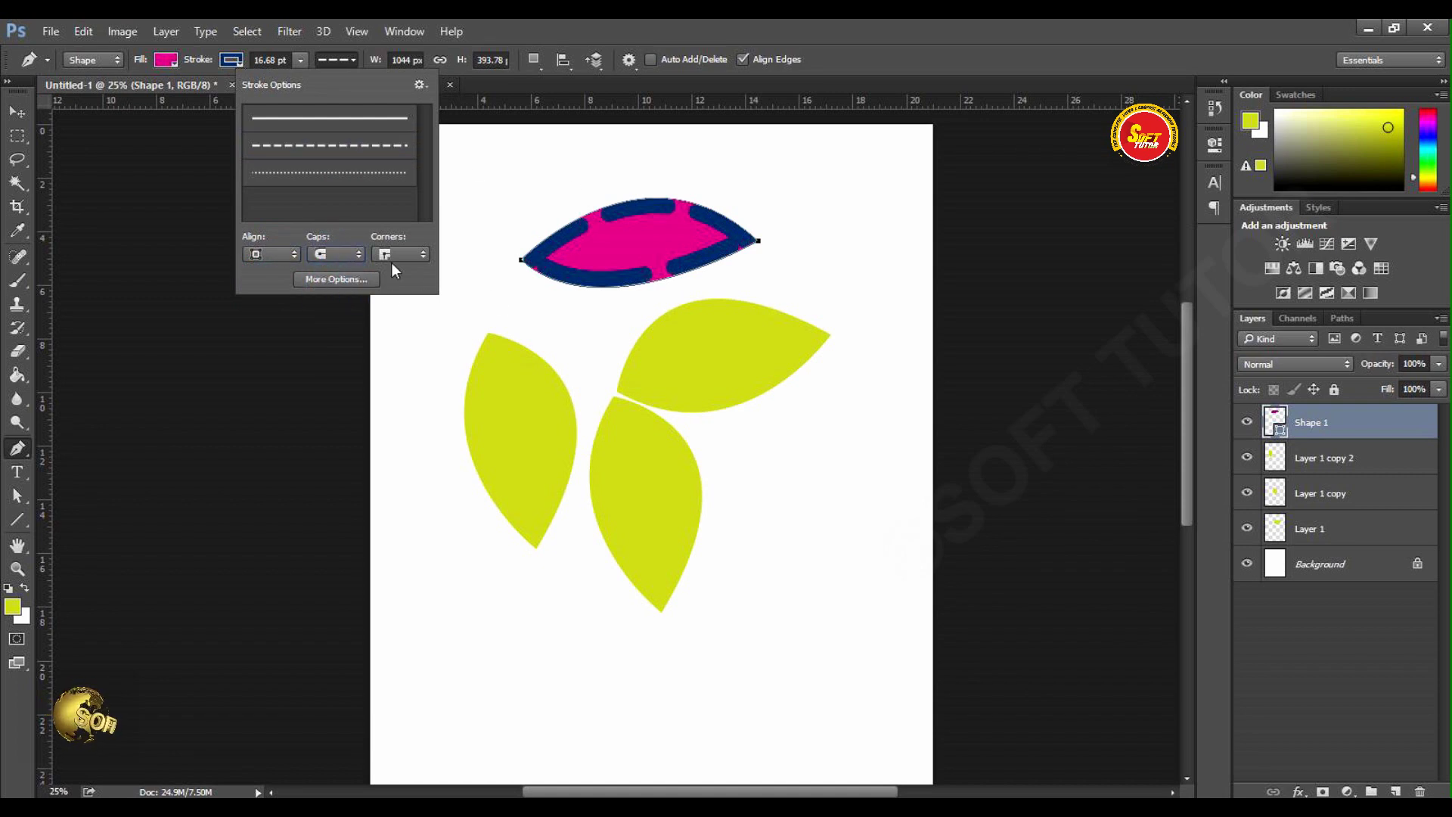
Step: Zoom in on the dashed outline and keep the rounded dash ends after trying square caps
key("super+space")
left_click_drag(557, 192, 681, 299)
left_click(235, 62)
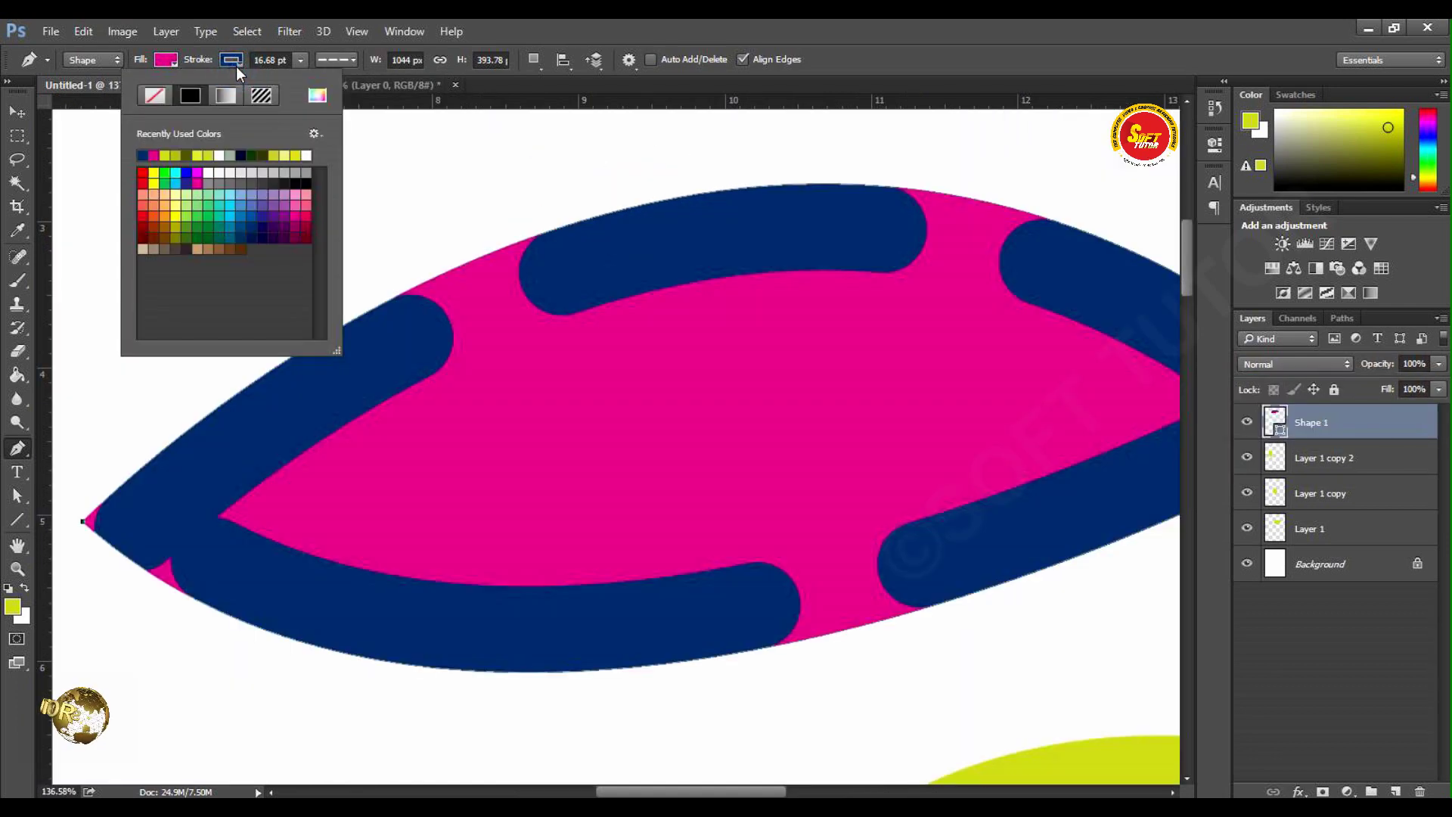
left_click(234, 60)
left_click(350, 62)
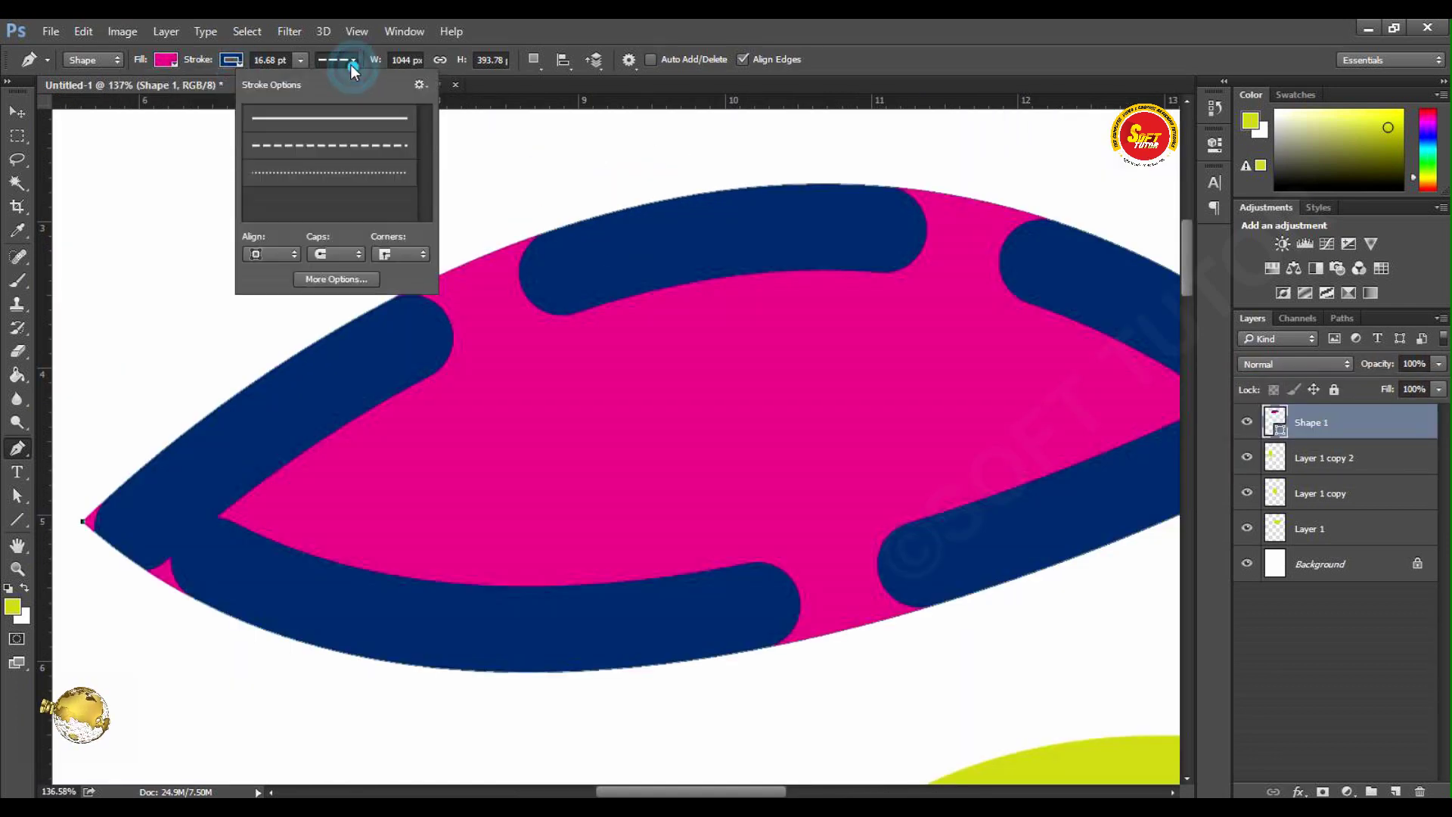
left_click(321, 255)
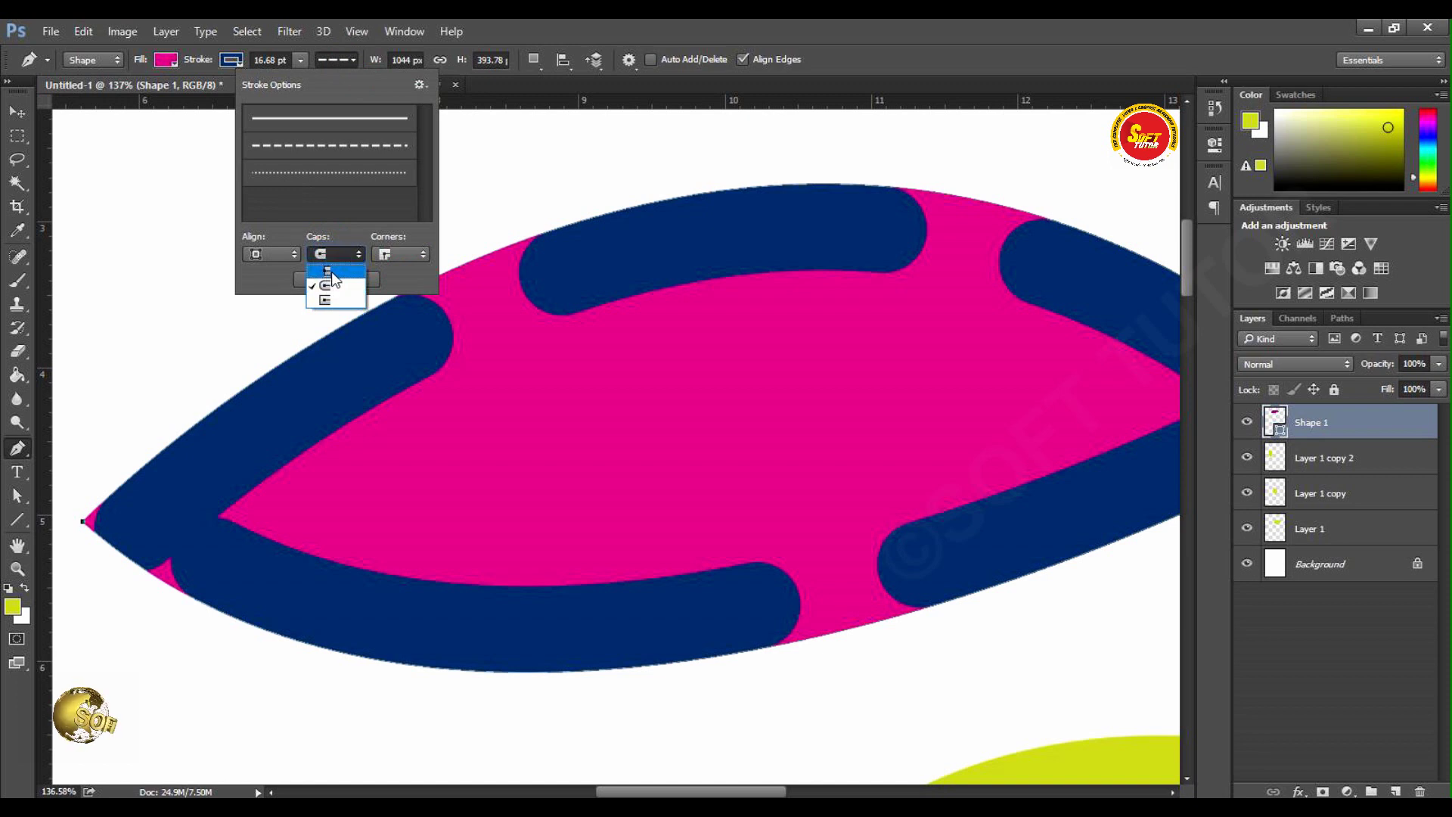
left_click(329, 272)
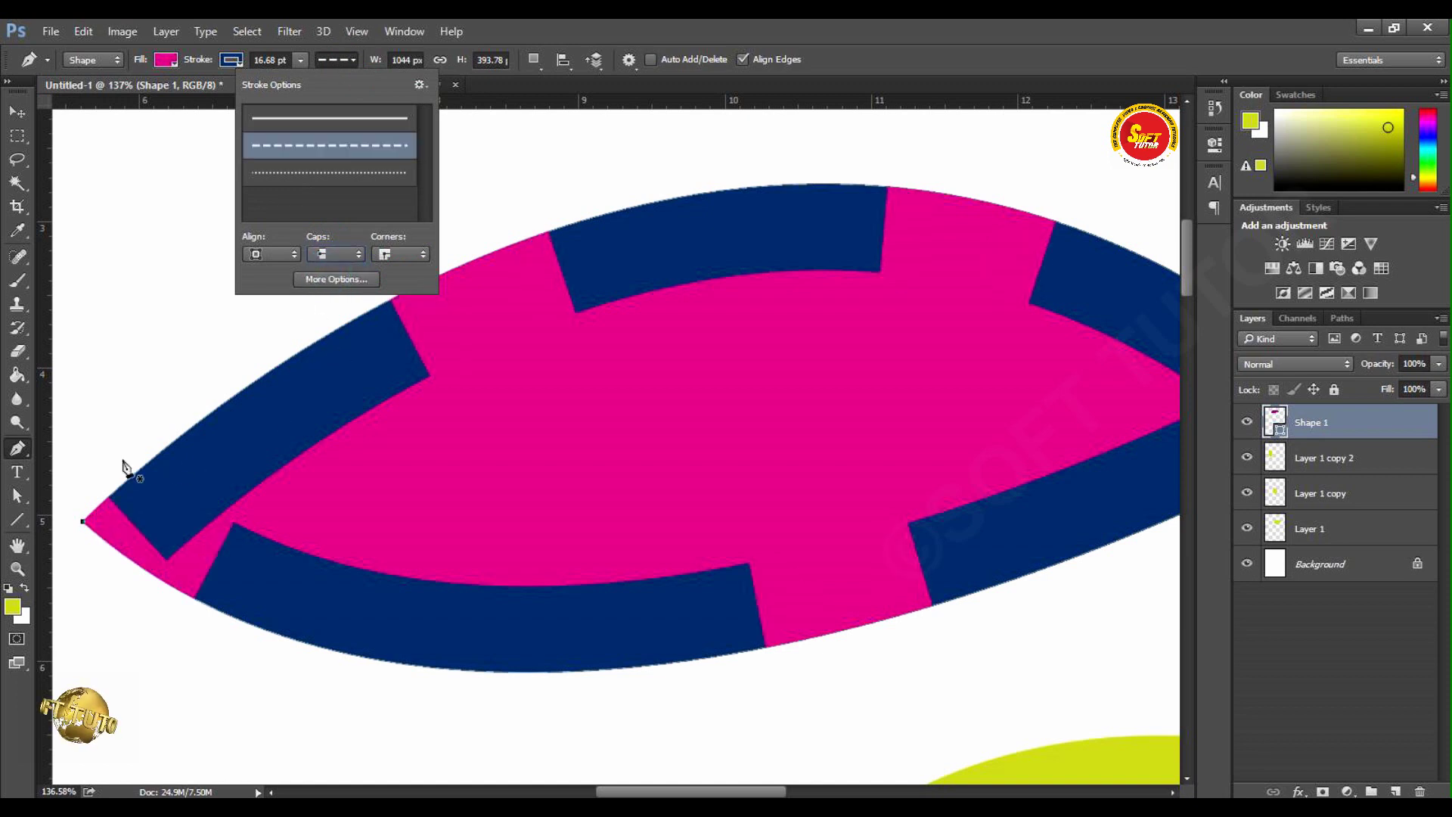
left_click(335, 254)
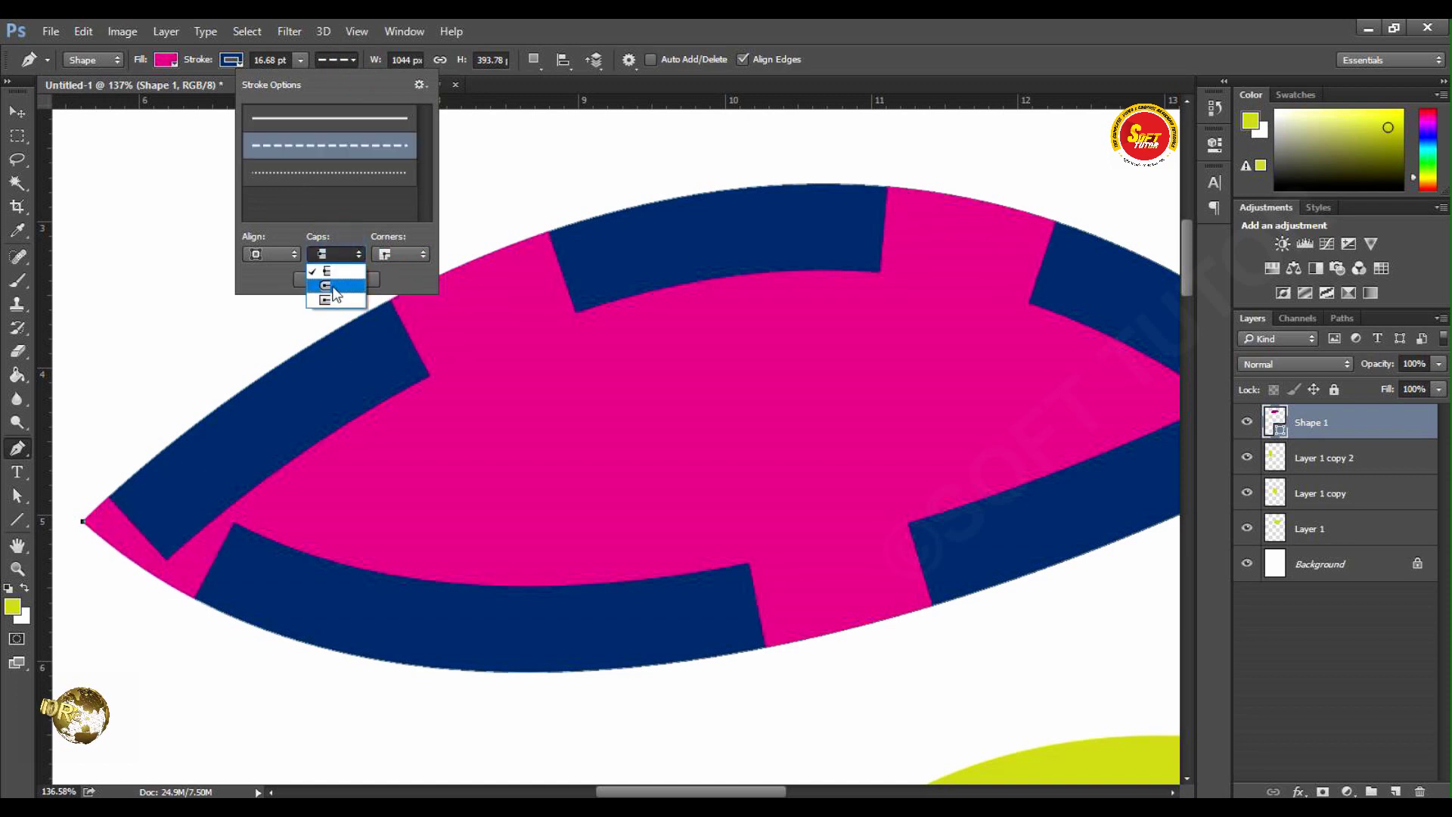
left_click(329, 286)
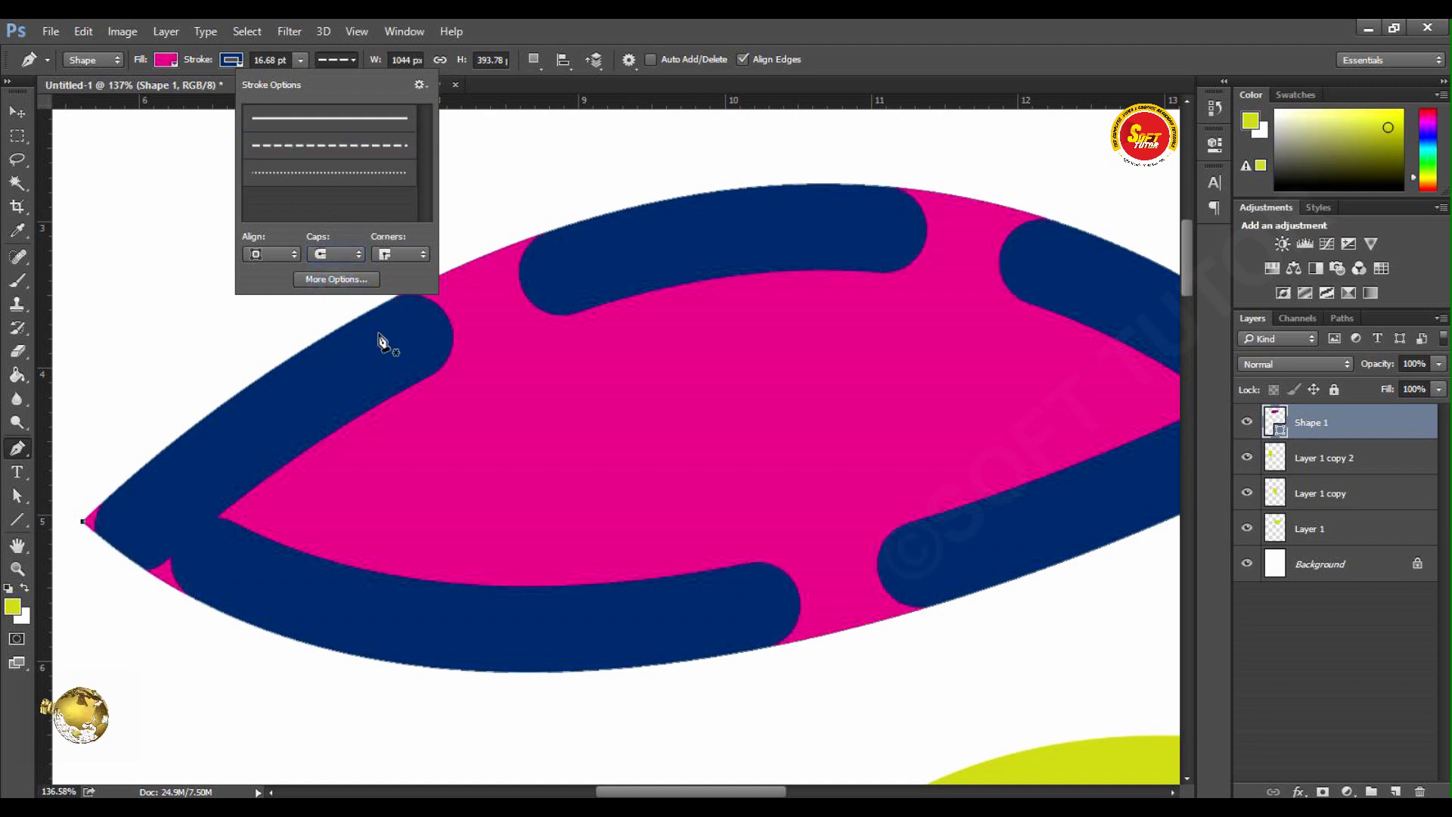
Step: Open the corner styles, then select the shape's 1044 width value
left_click(404, 254)
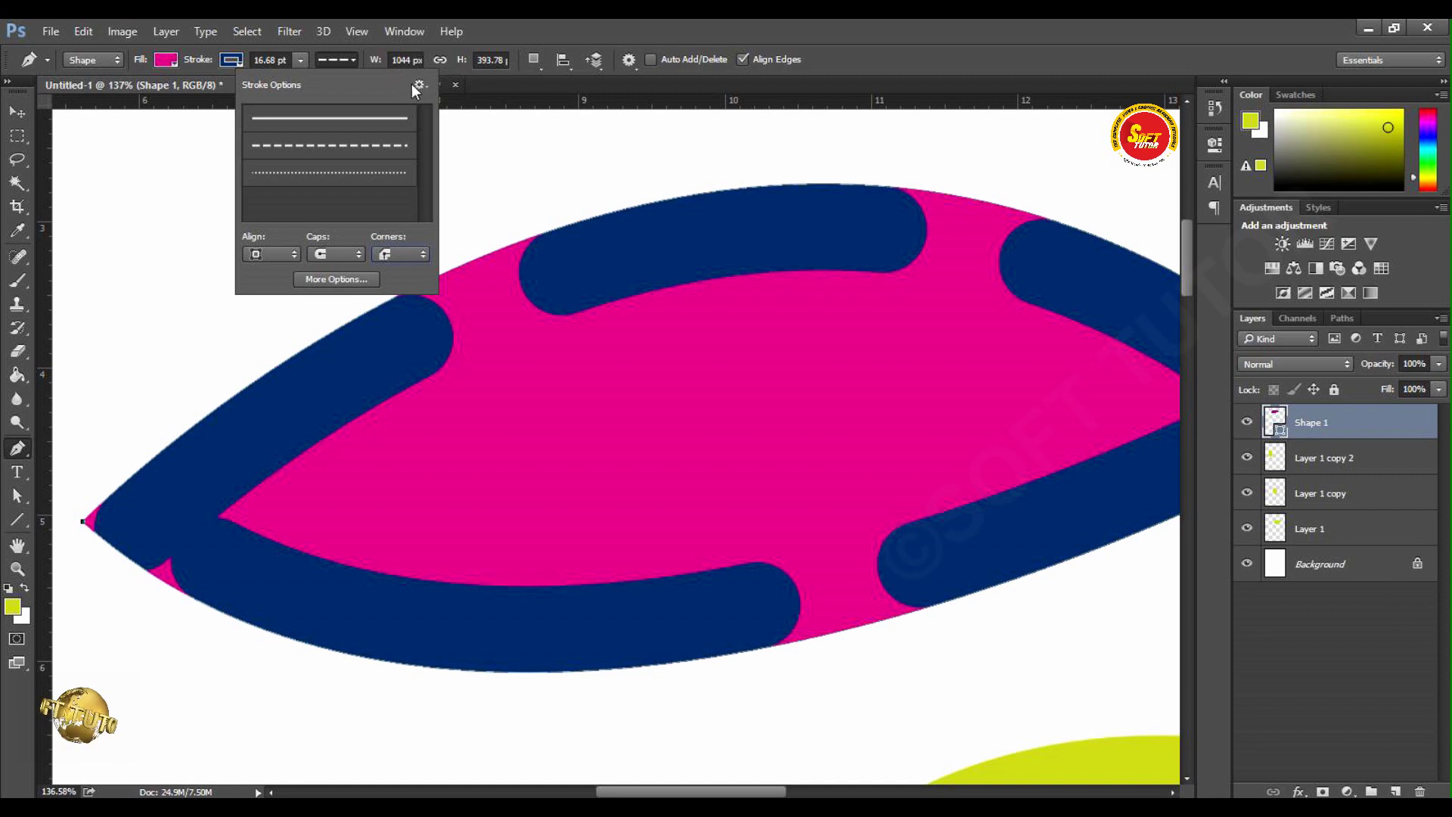
left_click(406, 58)
double_click(403, 59)
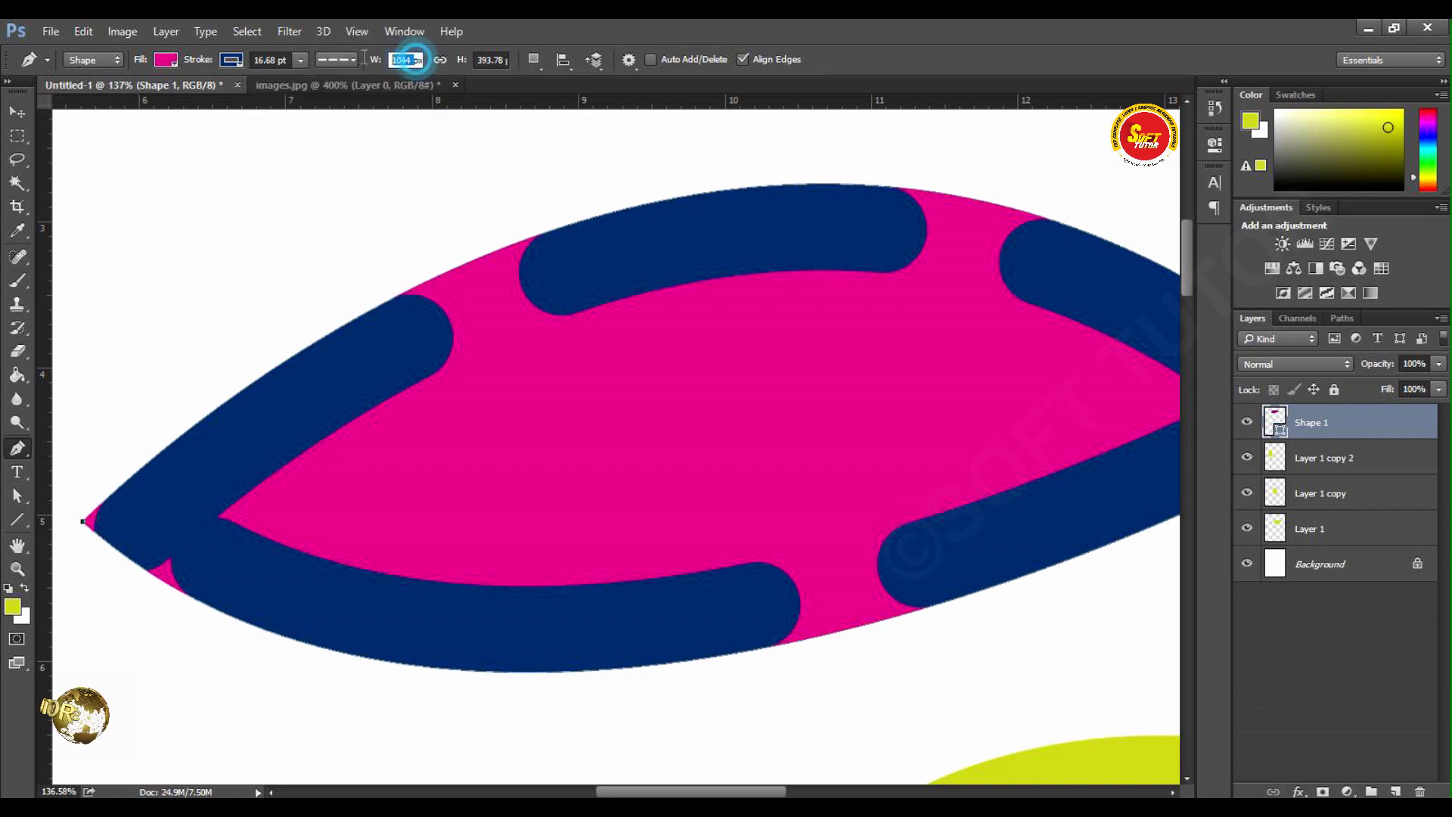
Step: Resize the leaf shape to 1200 px wide by 850 px high
key("ctrl+minus")
key("ctrl+minus")
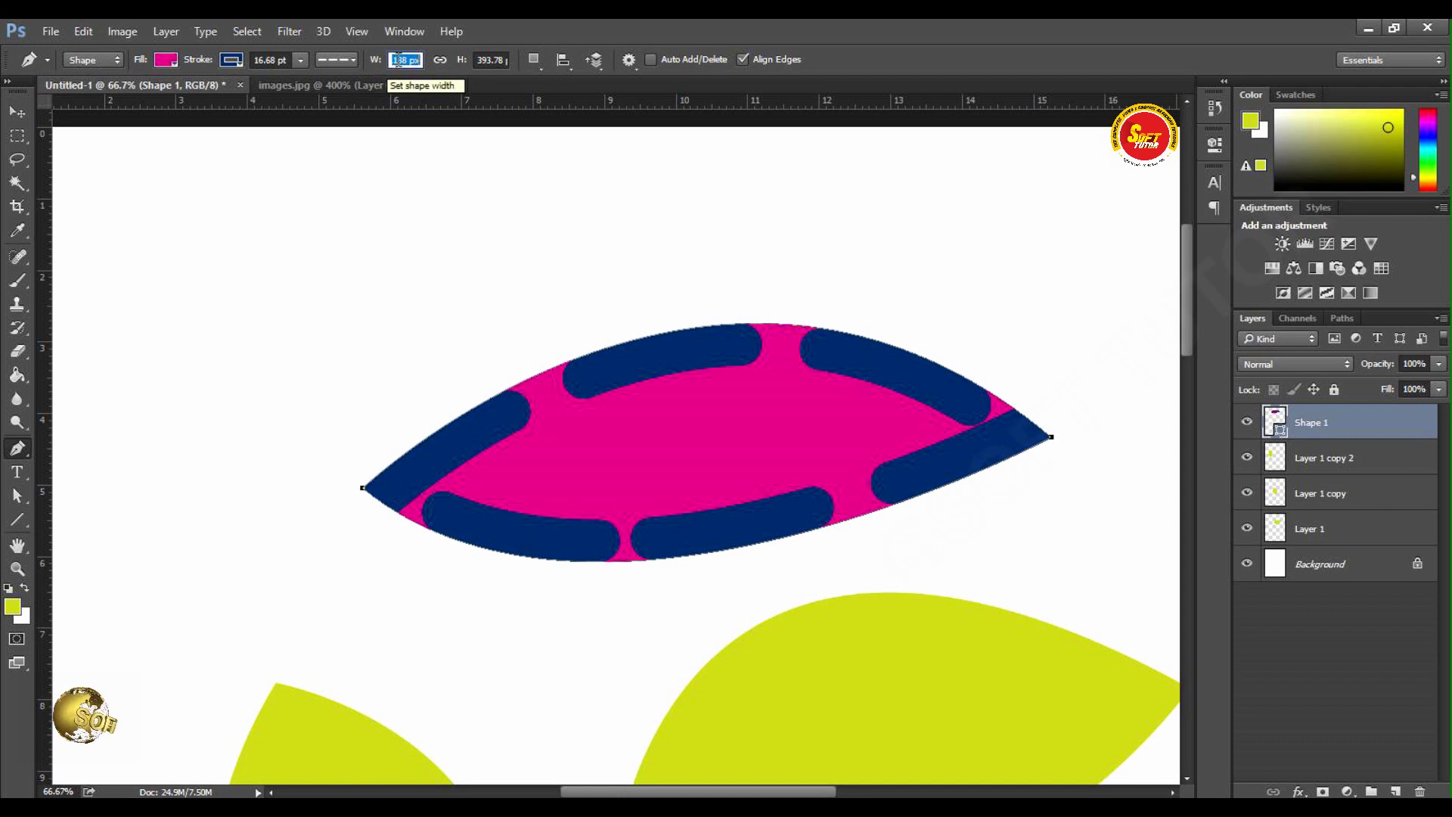
mouse_move(376, 60)
left_mouse_down()
mouse_move(425, 62)
mouse_move(304, 71)
mouse_move(357, 65)
left_mouse_up()
left_click_drag(462, 60, 506, 306)
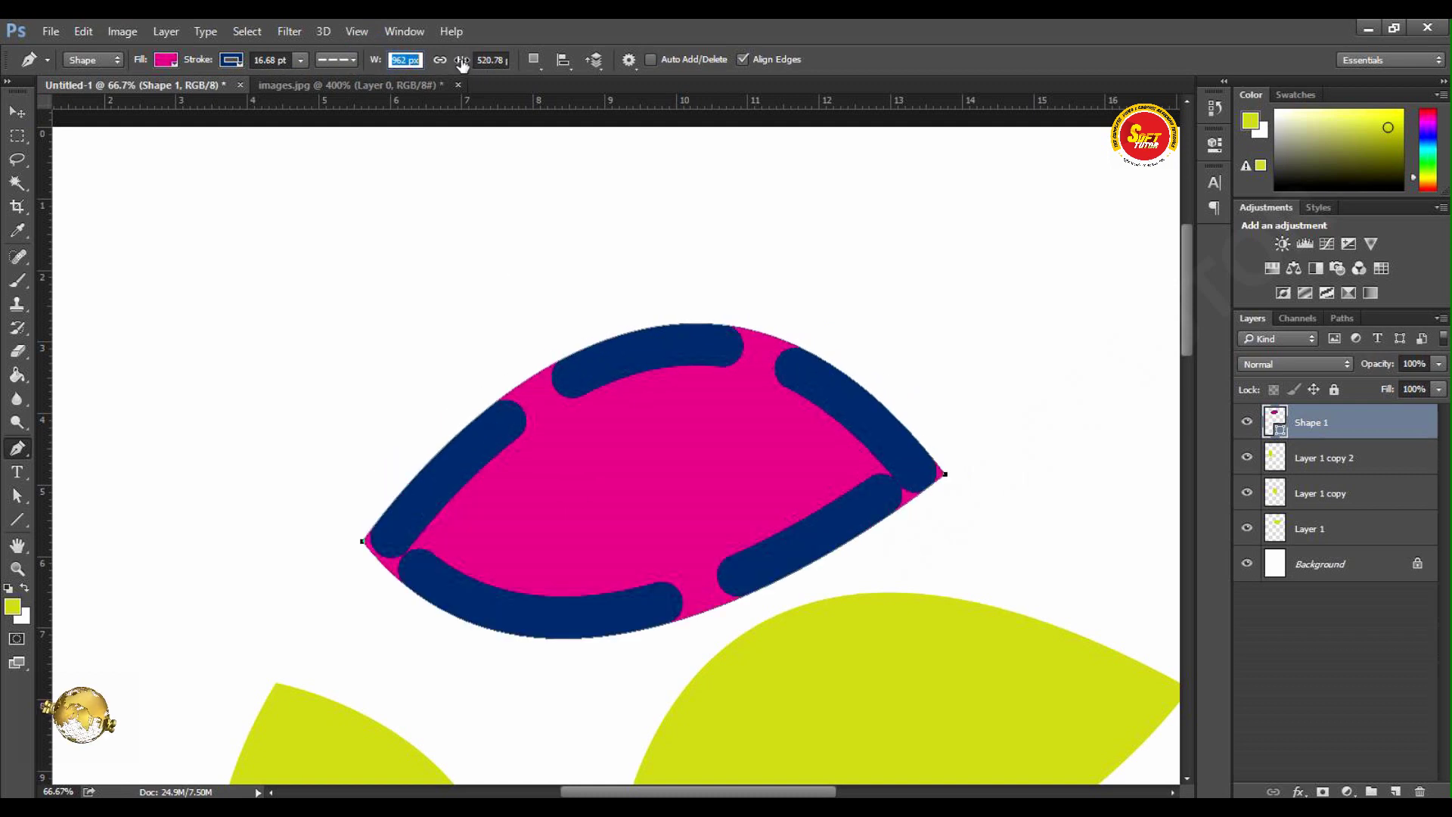
left_click_drag(462, 65, 477, 70)
left_click(491, 60)
left_click(503, 59)
left_click(421, 60)
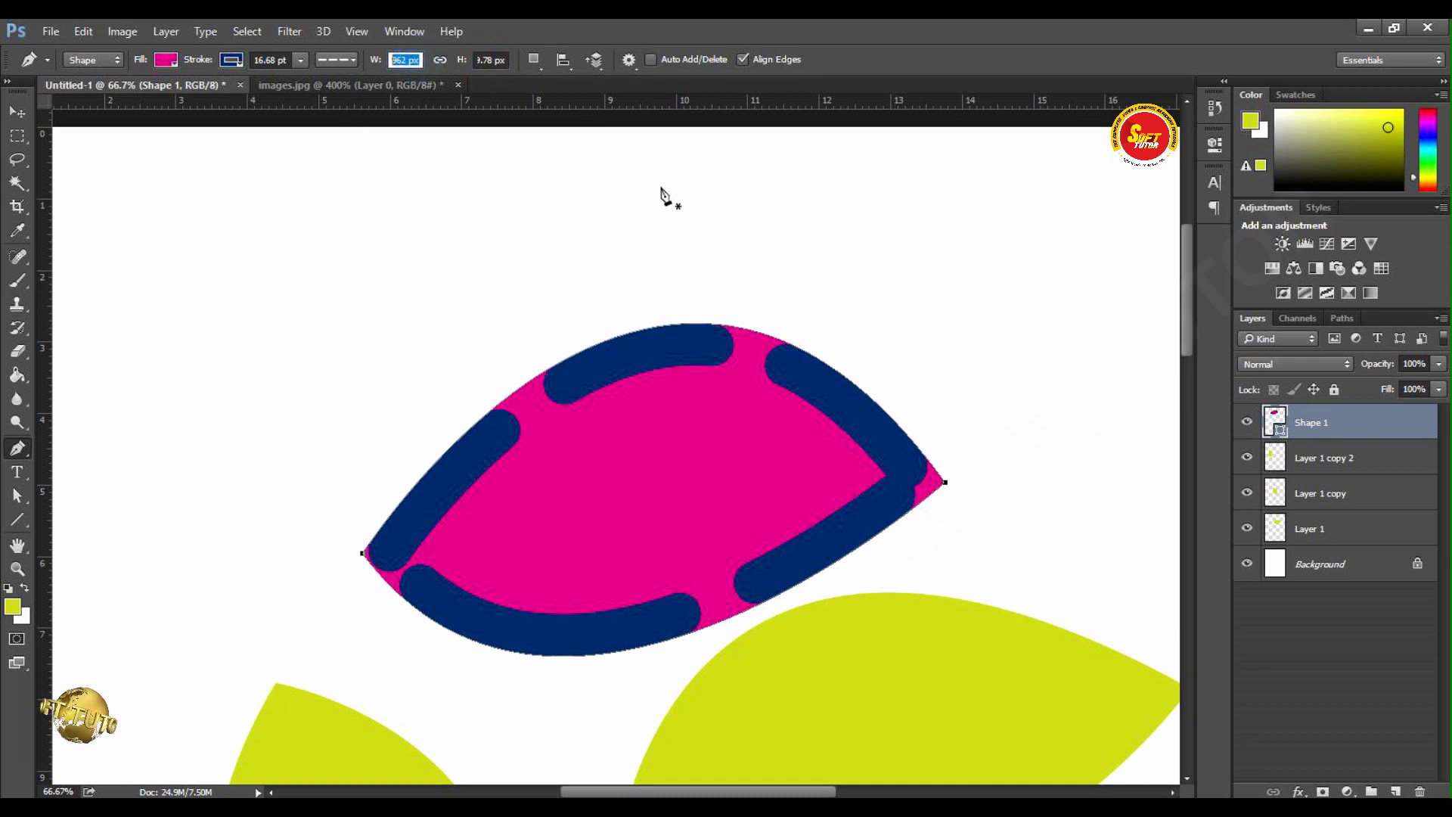
type("1200")
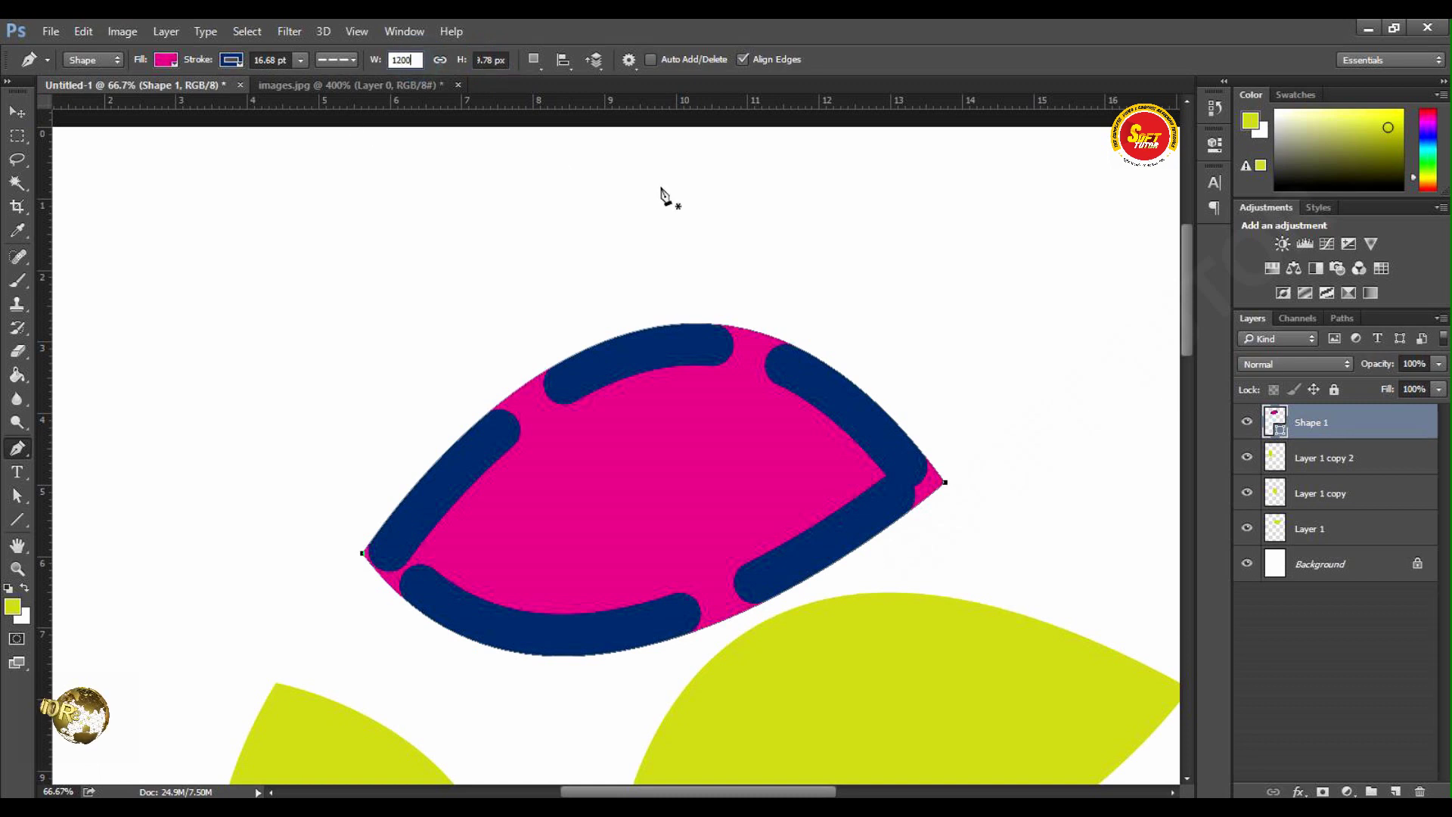
key("Tab")
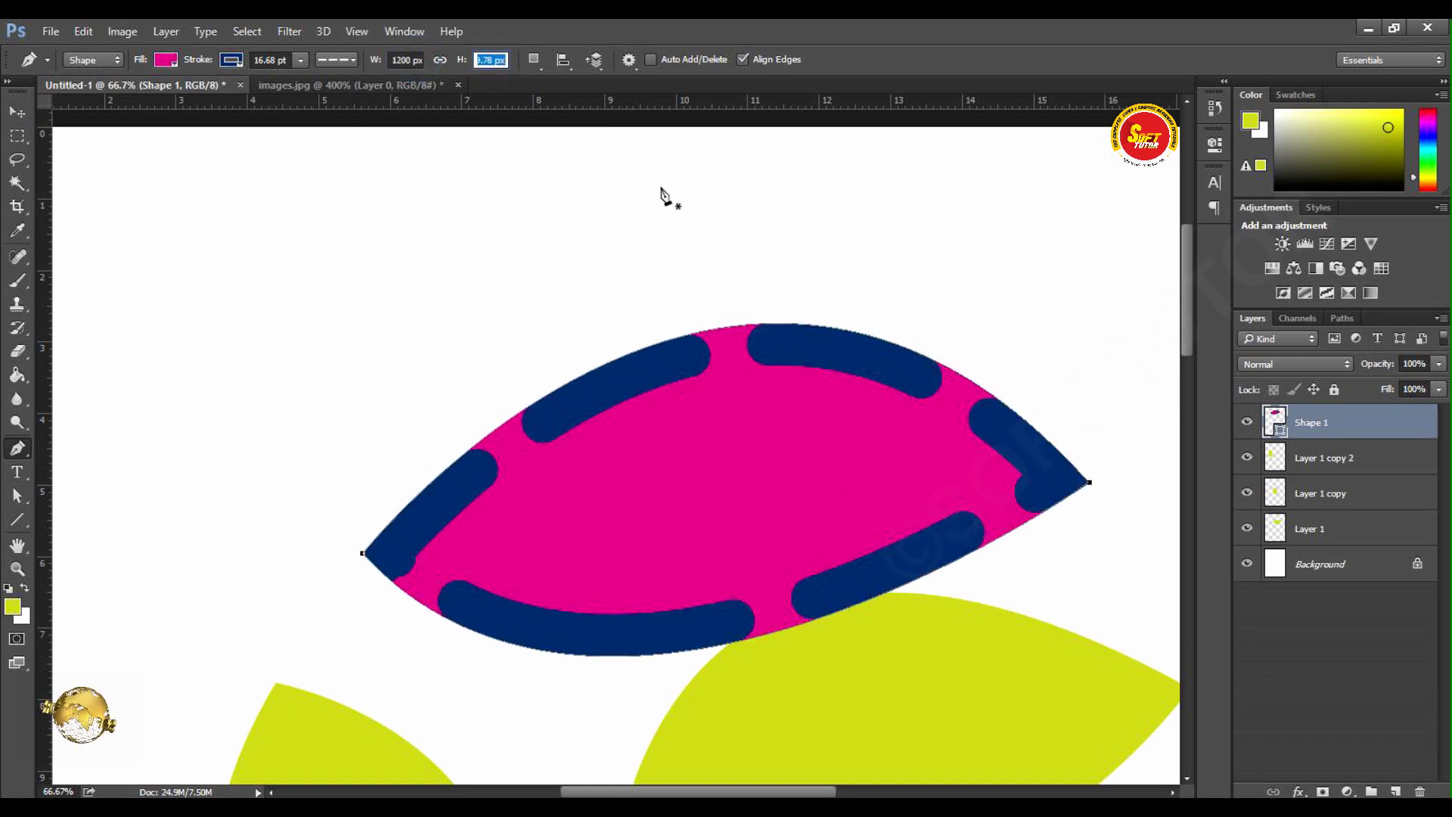
type("850")
key("Return")
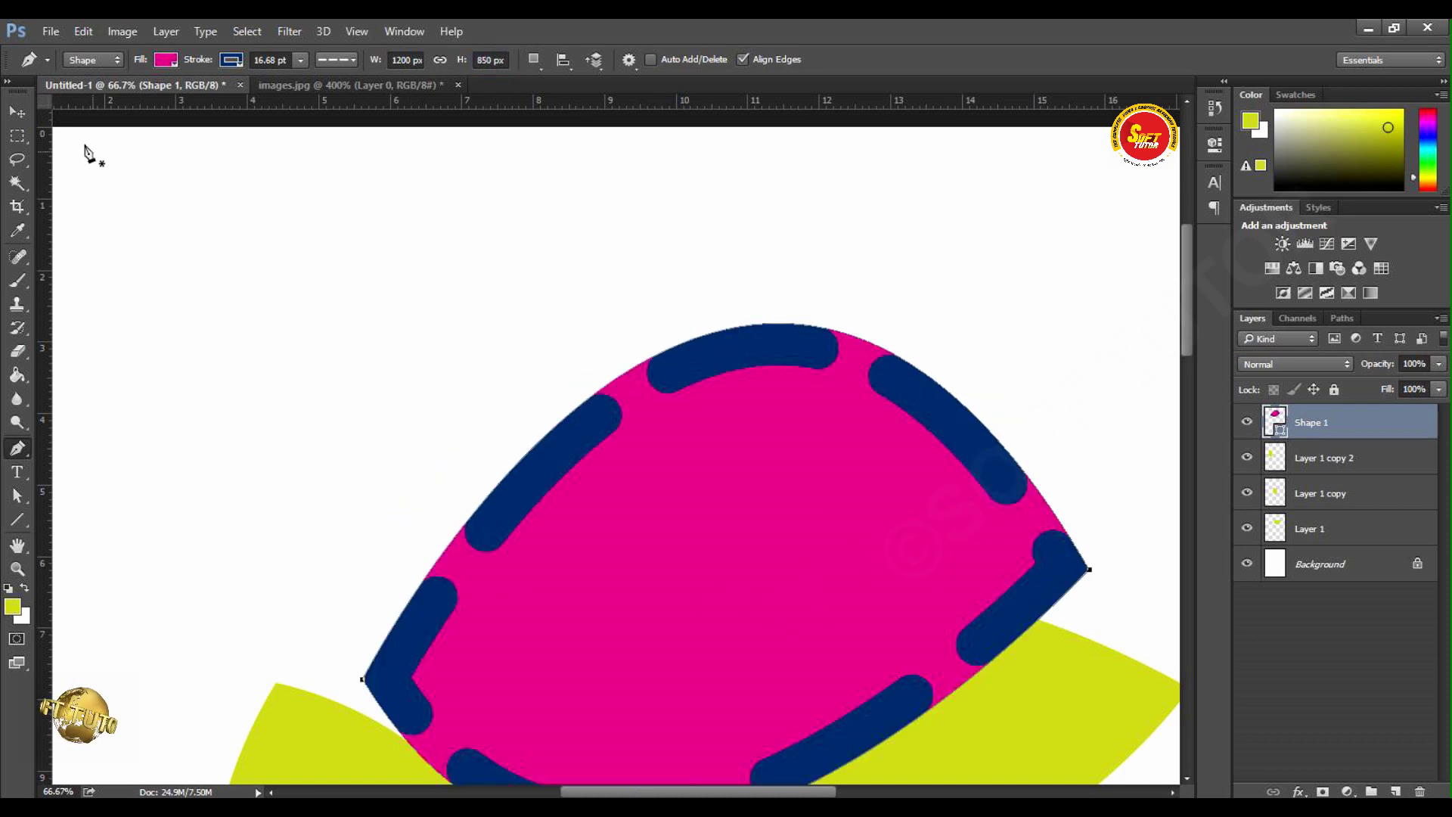
Step: Drag the leaf shape up and to the left on the page
left_click(29, 112)
left_click_drag(718, 371, 593, 215)
key("p")
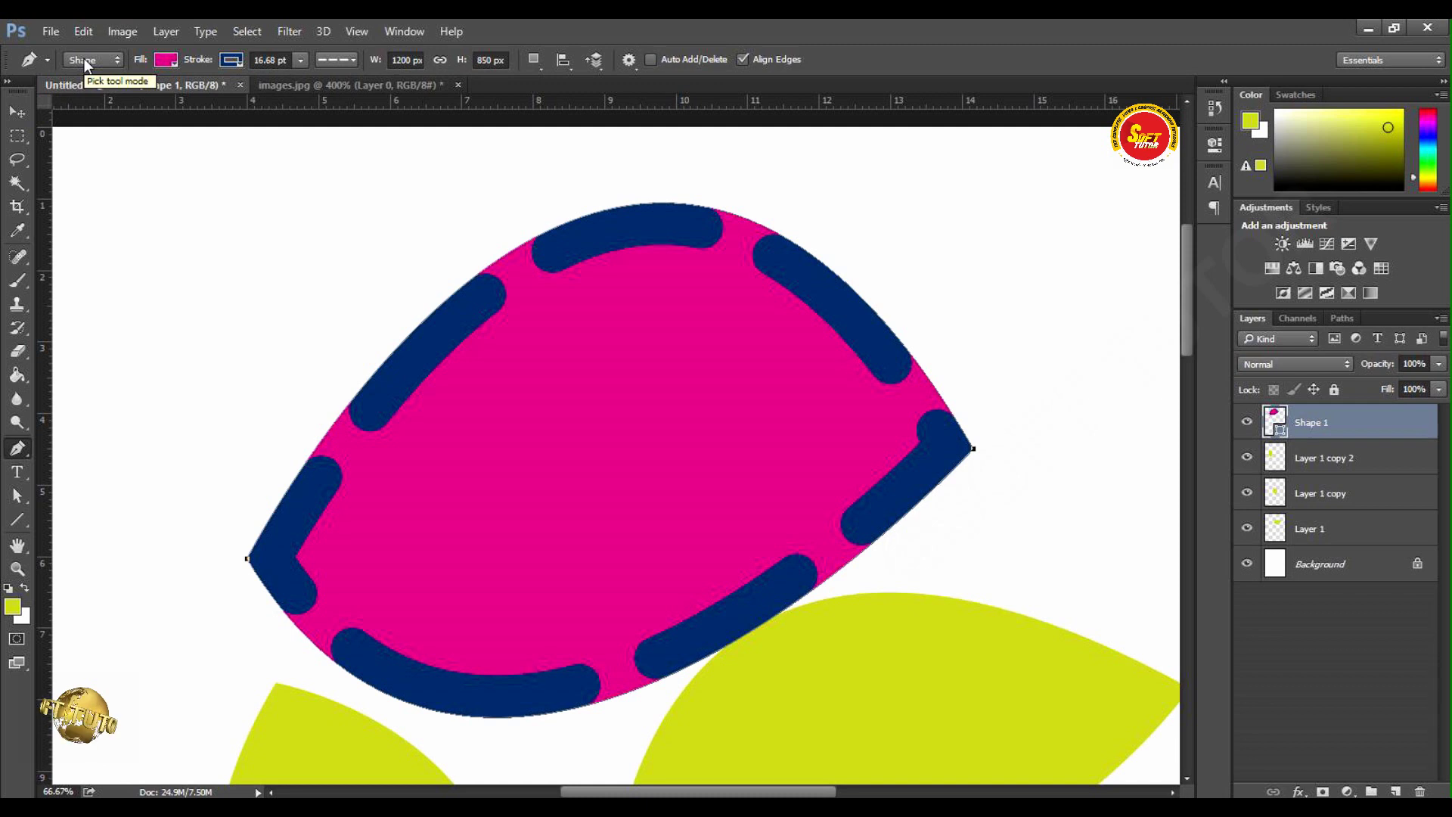
left_click(16, 453)
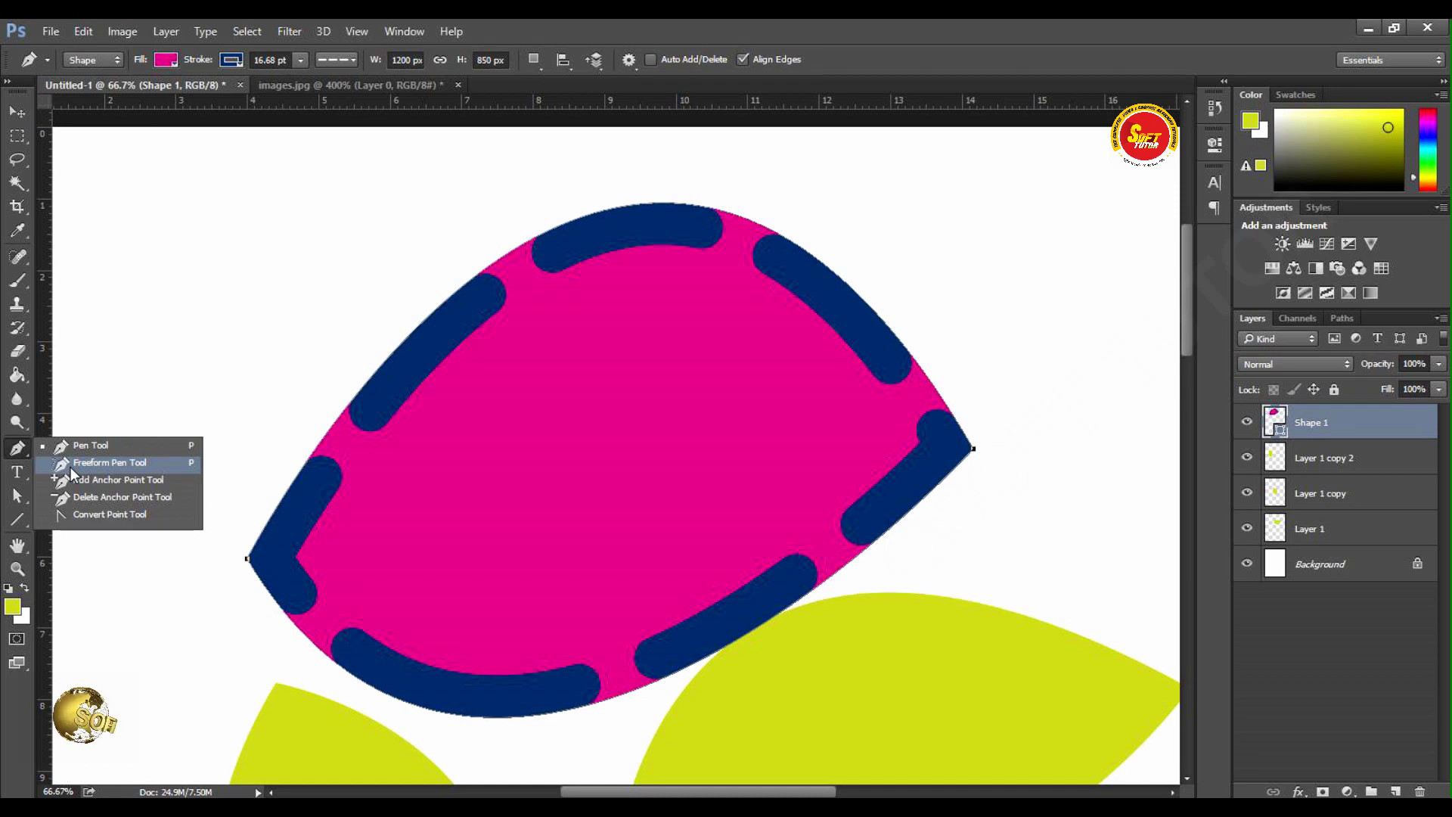
Step: Draw three freehand shapes below and right of the leaves with the Freeform Pen, then pick Delete Anchor Point
left_click(71, 462)
key("ctrl+minus")
key("ctrl+minus")
key("ctrl+minus")
left_click_drag(648, 473, 648, 190)
left_click_drag(636, 537, 625, 415)
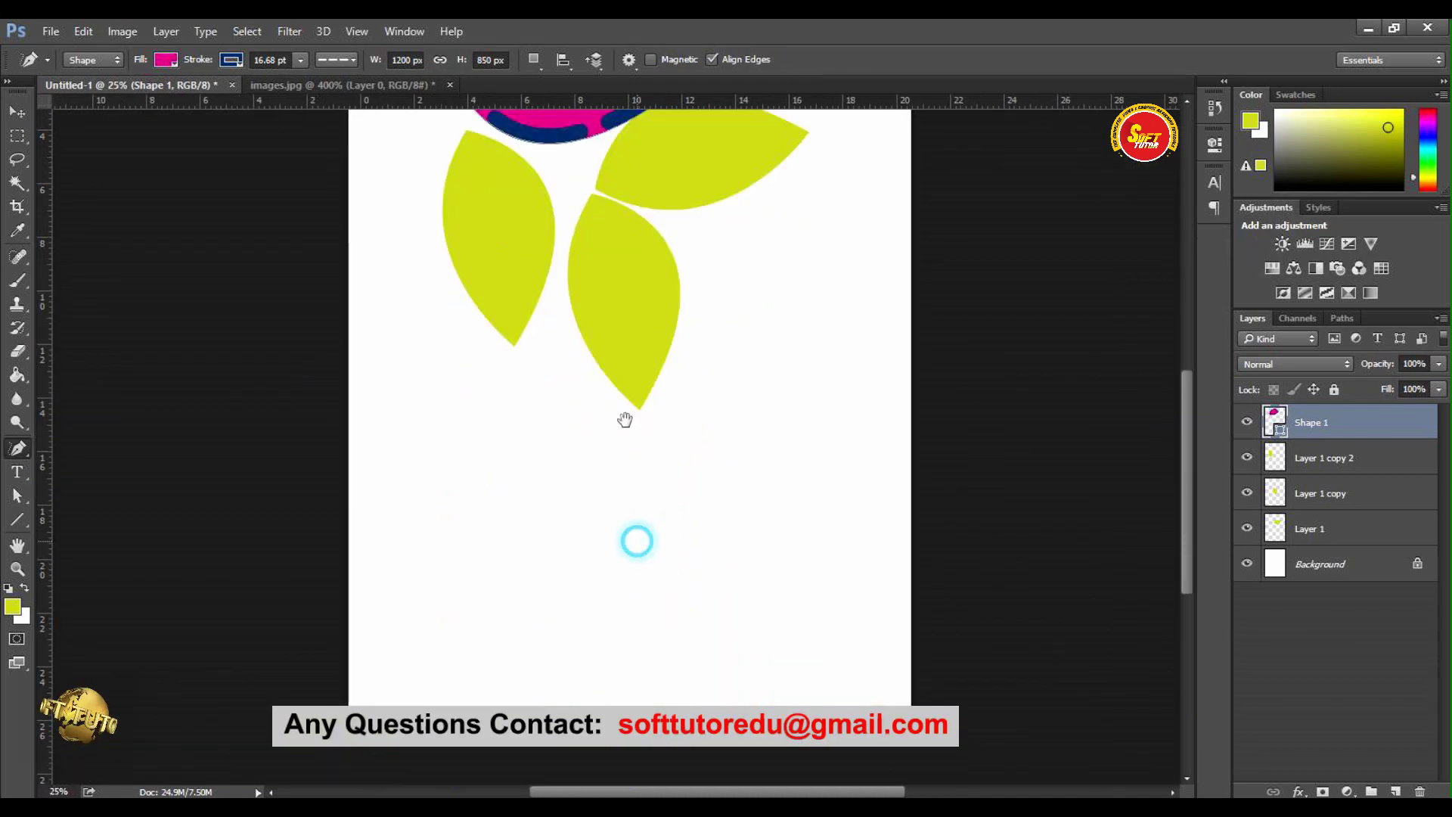
left_click_drag(331, 298, 334, 235)
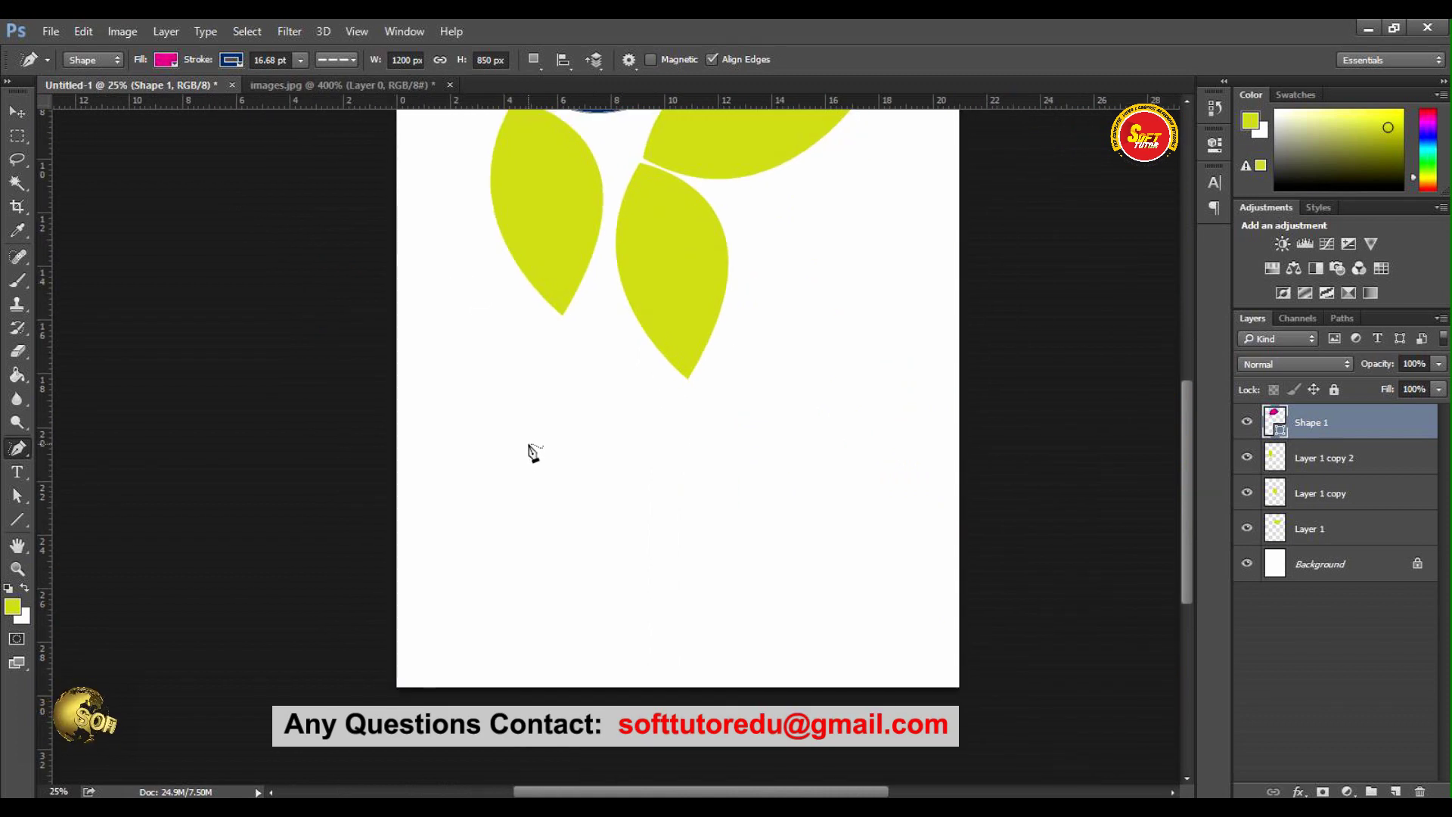
mouse_move(497, 492)
left_mouse_down()
mouse_move(529, 408)
mouse_move(663, 404)
mouse_move(791, 445)
mouse_move(759, 613)
mouse_move(623, 576)
mouse_move(468, 582)
mouse_move(498, 492)
left_mouse_up()
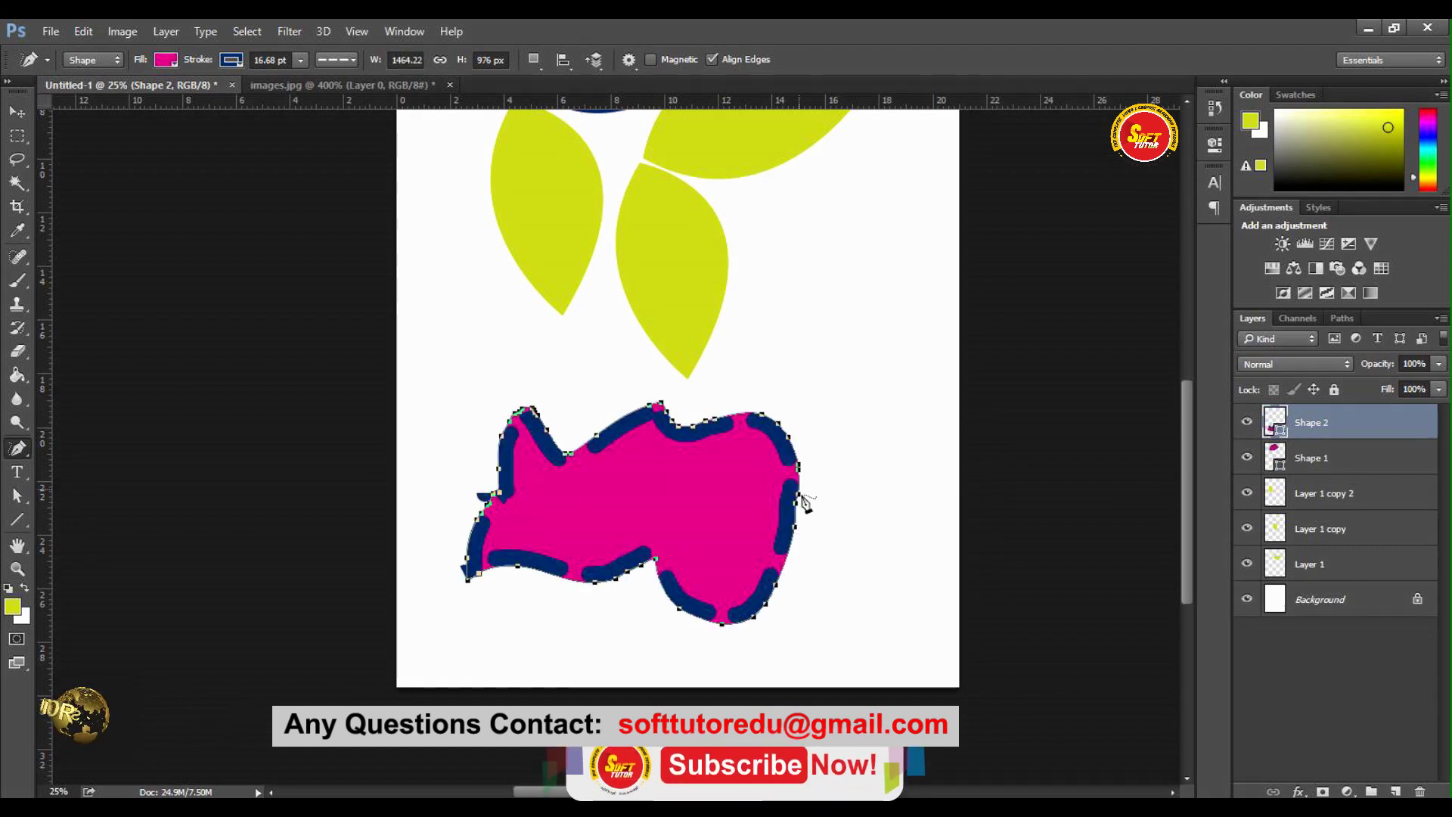
mouse_move(783, 221)
left_mouse_down()
mouse_move(805, 400)
mouse_move(838, 289)
mouse_move(831, 437)
left_mouse_up()
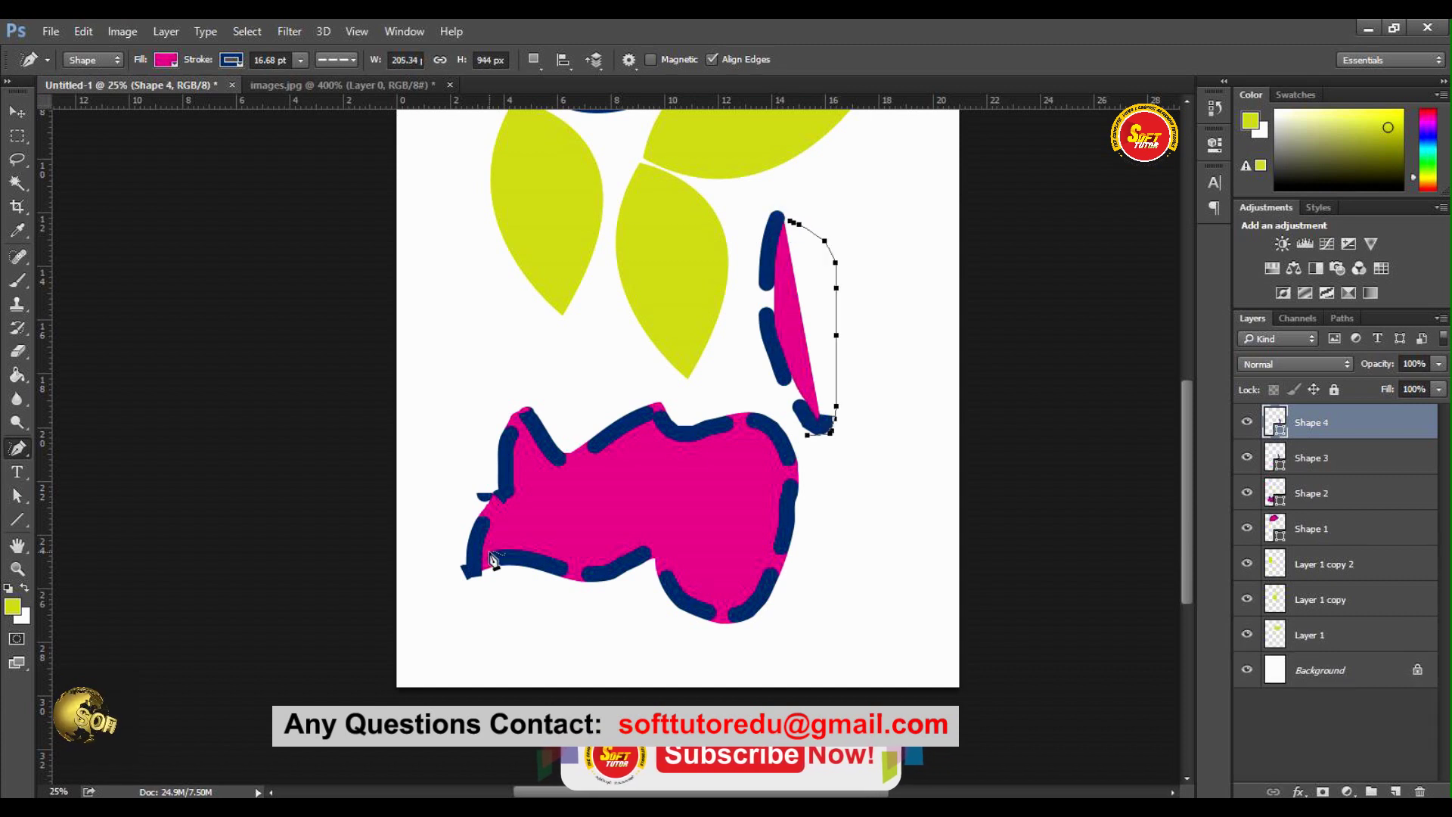
mouse_move(876, 318)
left_mouse_down()
mouse_move(898, 195)
mouse_move(845, 333)
mouse_move(873, 319)
left_mouse_up()
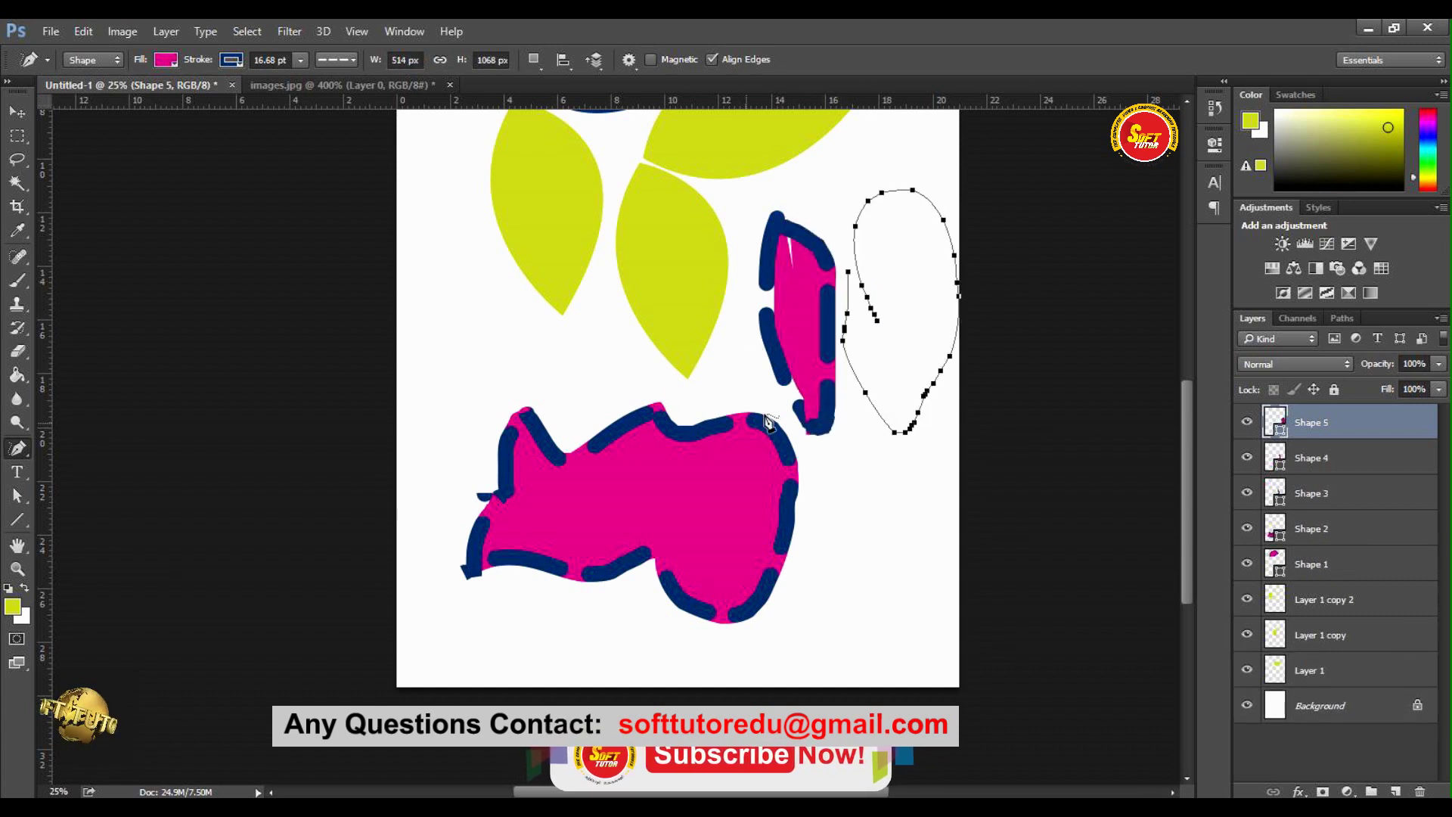
left_click(19, 447)
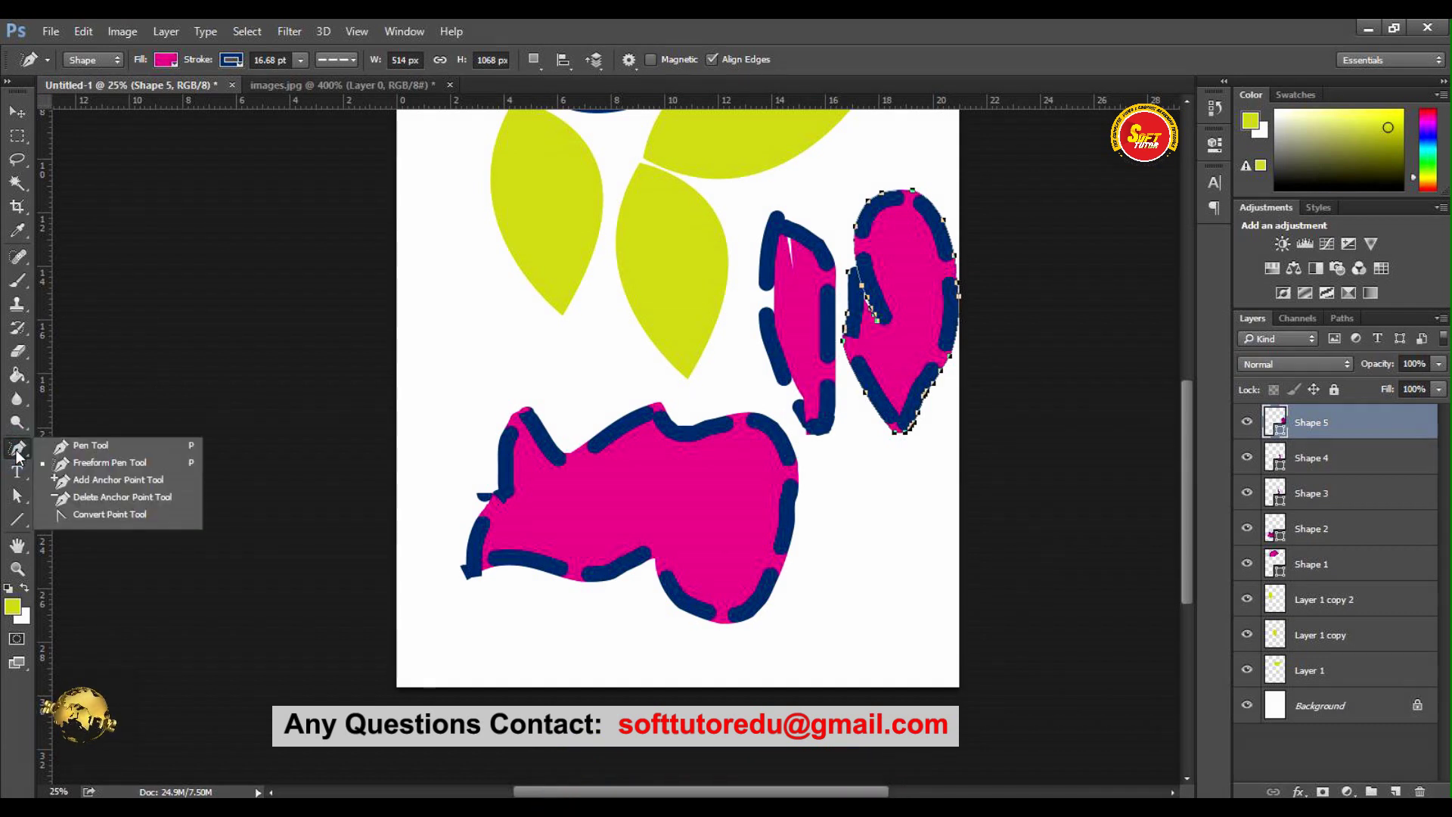
left_click(97, 496)
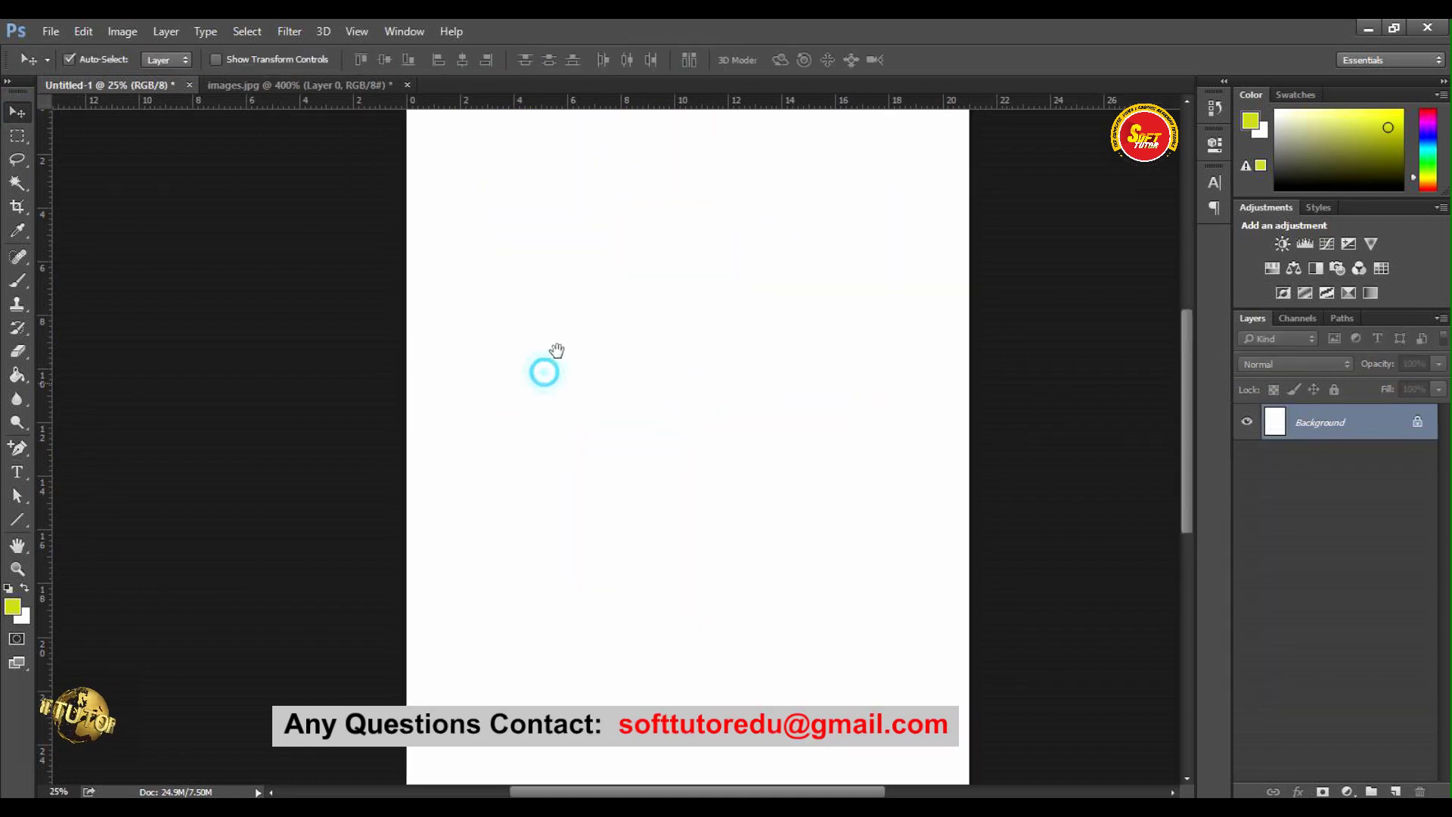
Step: Draw a closed magenta shape from four anchor points with the Pen tool
left_click_drag(556, 350, 573, 350)
left_click(17, 446)
left_click(61, 445)
left_click(616, 414)
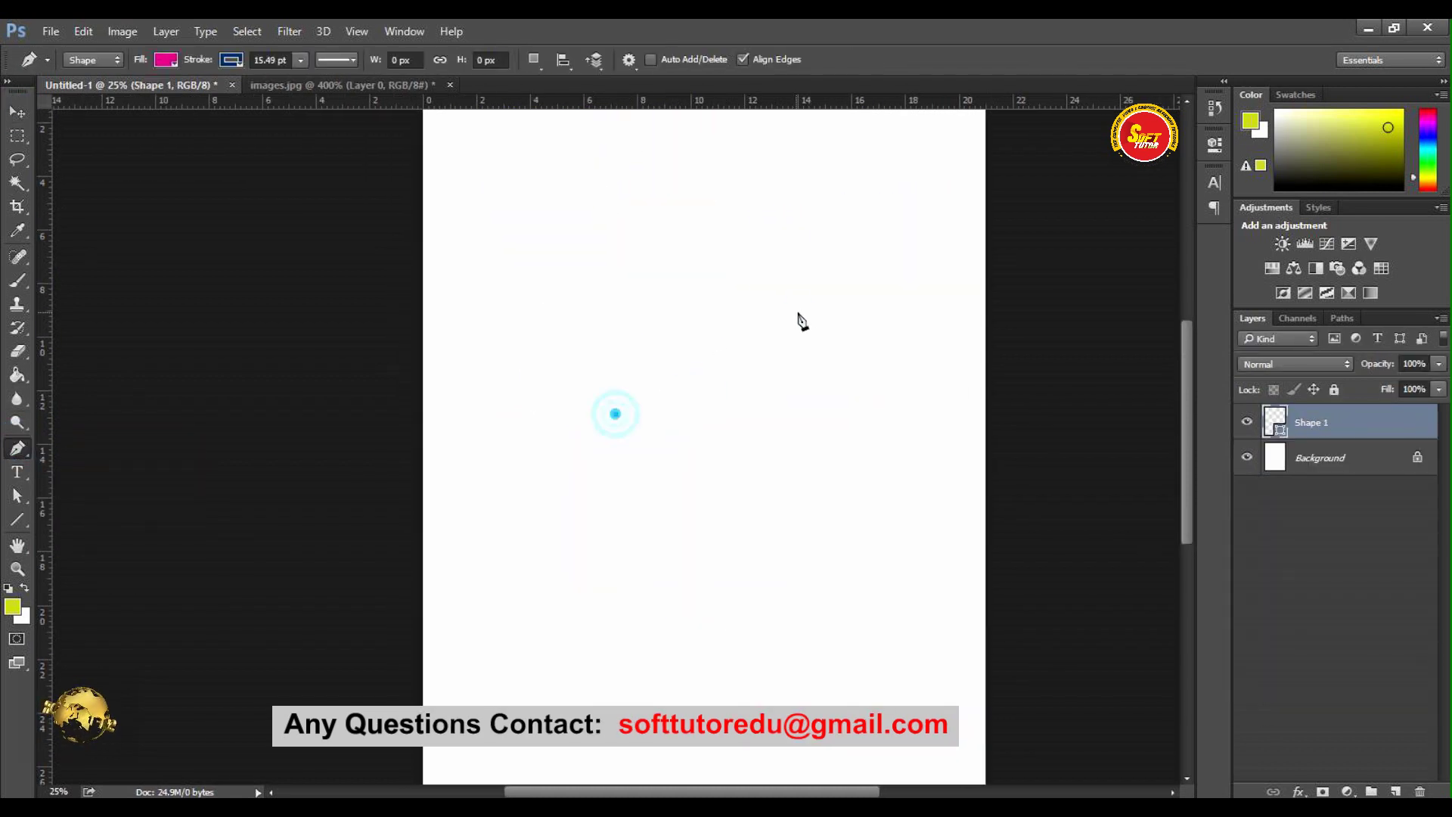
left_click_drag(798, 313, 867, 377)
left_click(823, 450)
left_click(614, 501)
left_click(616, 414)
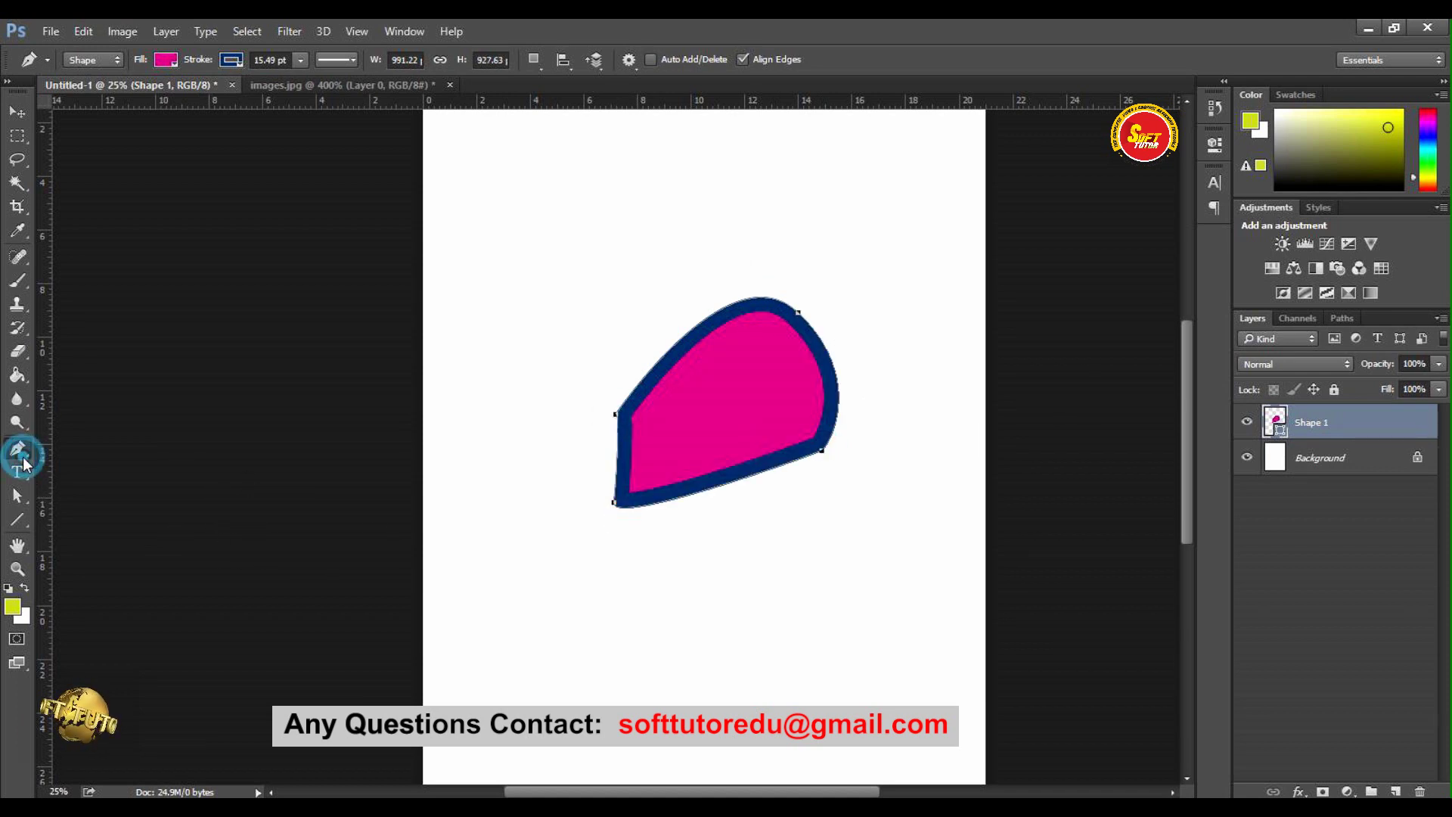
Step: Add an anchor on the shape's upper-left edge and zoom in on it
right_click(23, 463)
left_click(75, 479)
left_click(678, 340)
key("ctrl+space")
left_click_drag(487, 252, 962, 444)
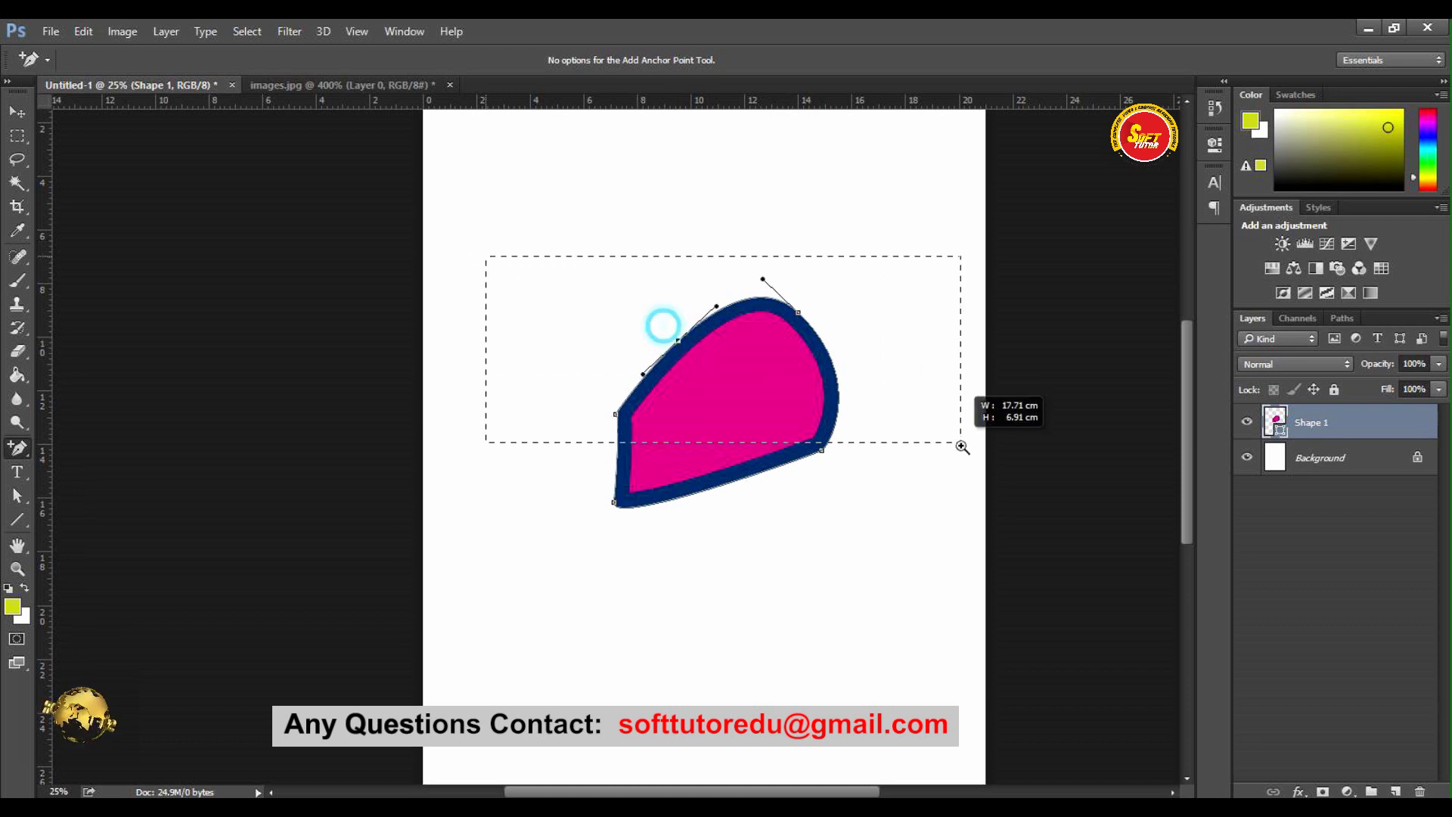
Step: Add a right-edge point, pull it outward, and raise the top-right point
left_click_drag(541, 418, 544, 277)
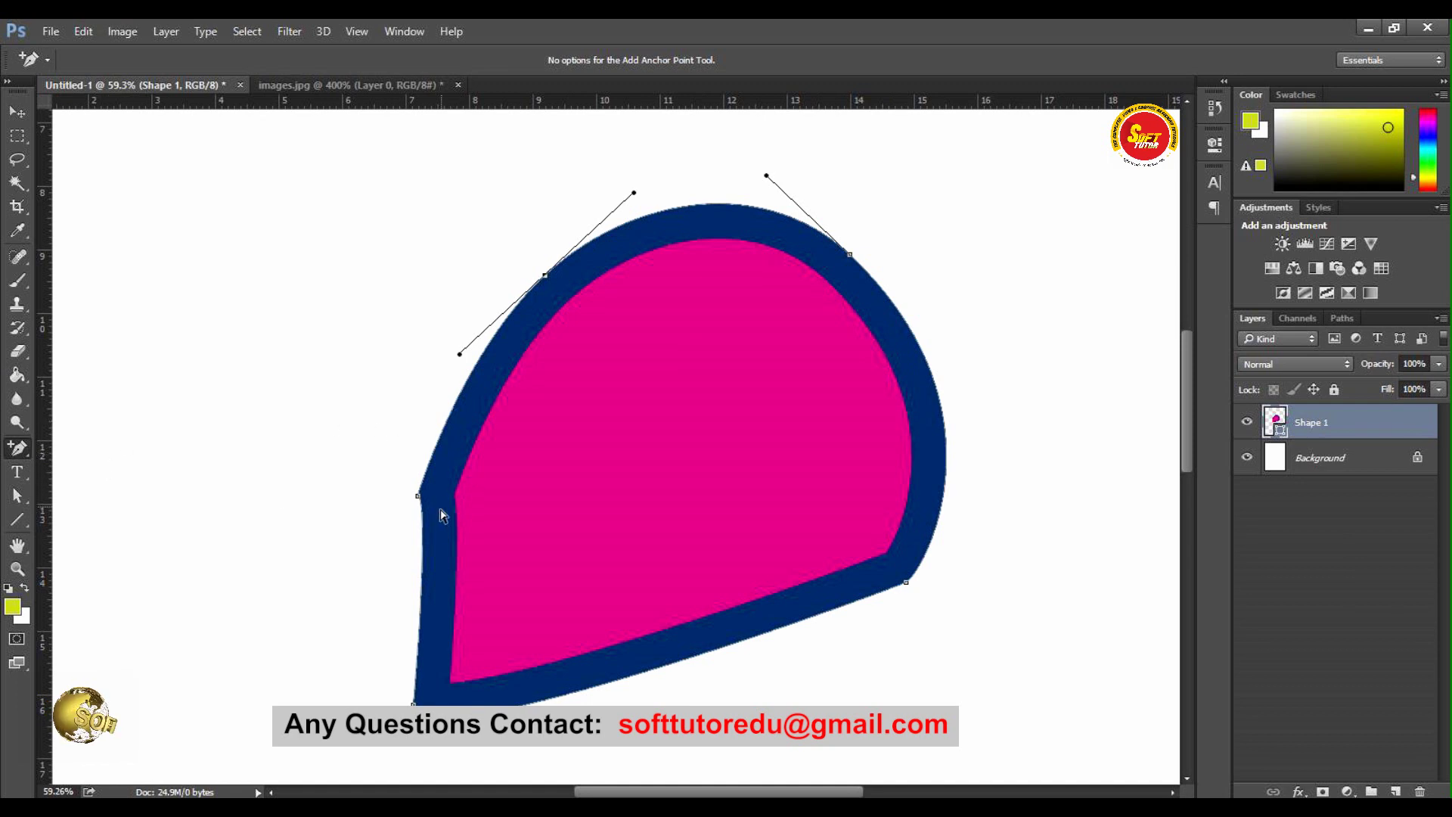
left_click(933, 377)
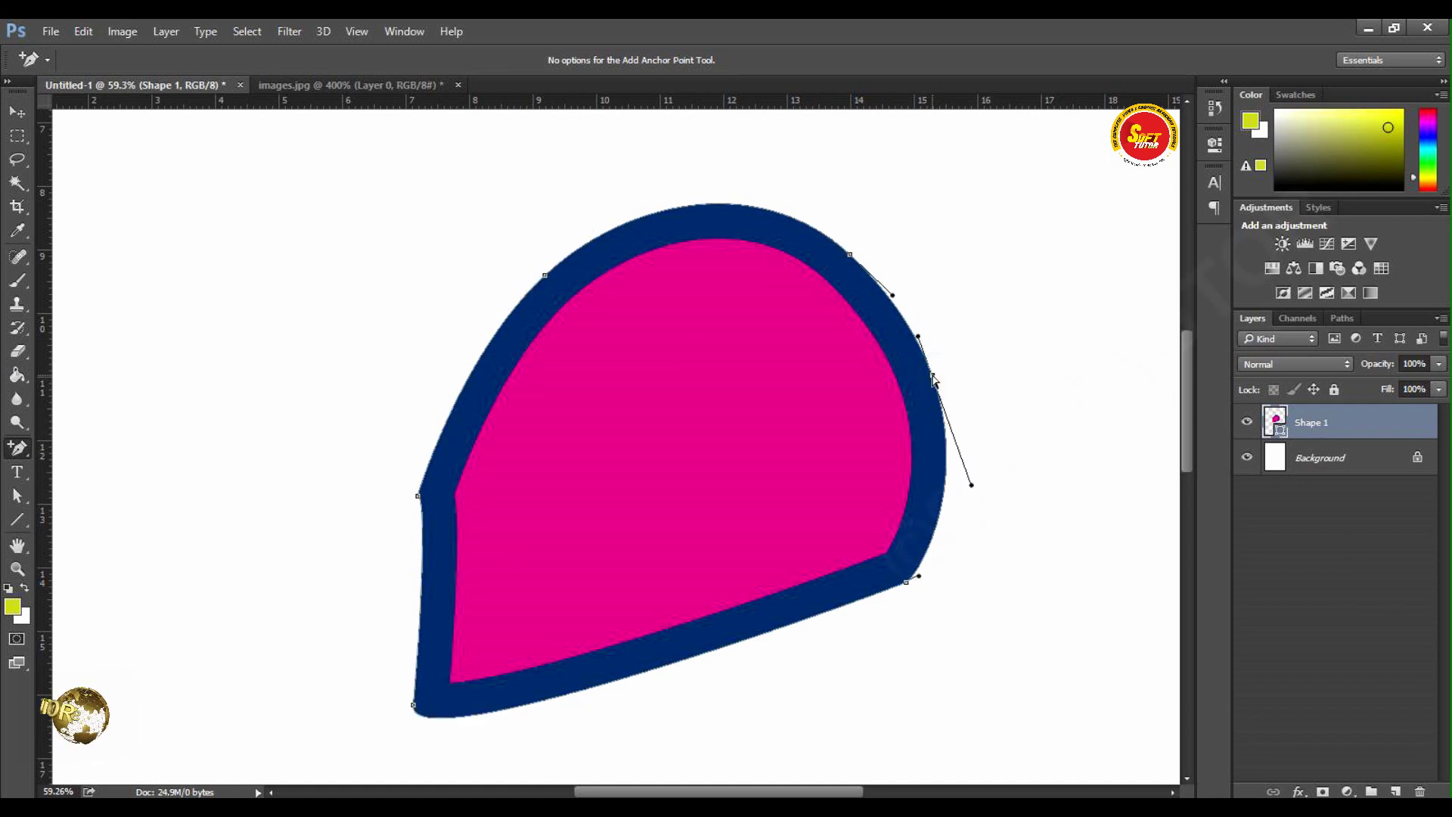
left_click_drag(933, 376, 1002, 356)
left_click_drag(853, 261, 889, 202)
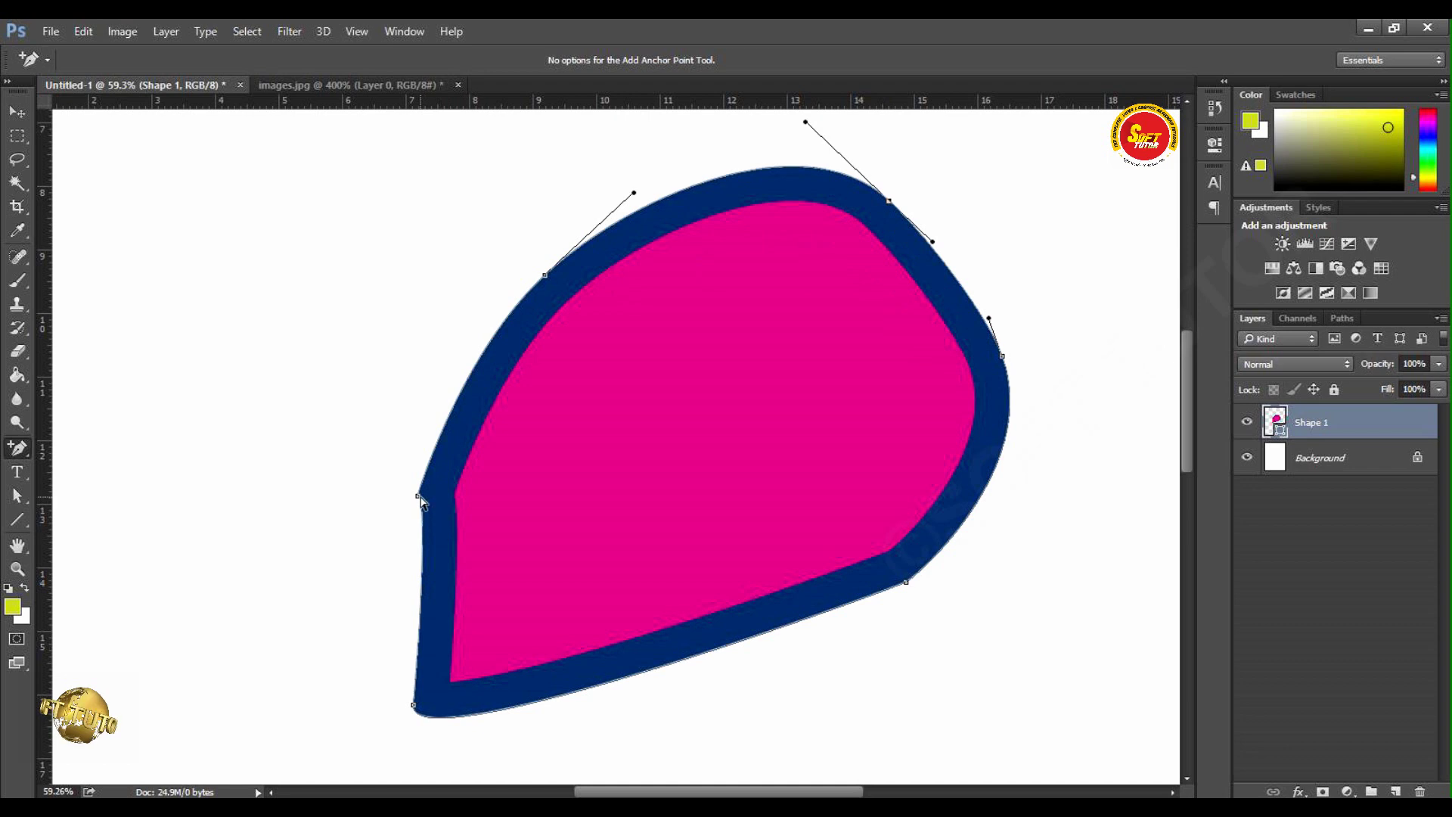
Step: Add a left-edge point and adjust points and handles into a pointed upper-left corner with a top dip
left_click_drag(418, 499, 295, 605)
left_click_drag(354, 458, 357, 384)
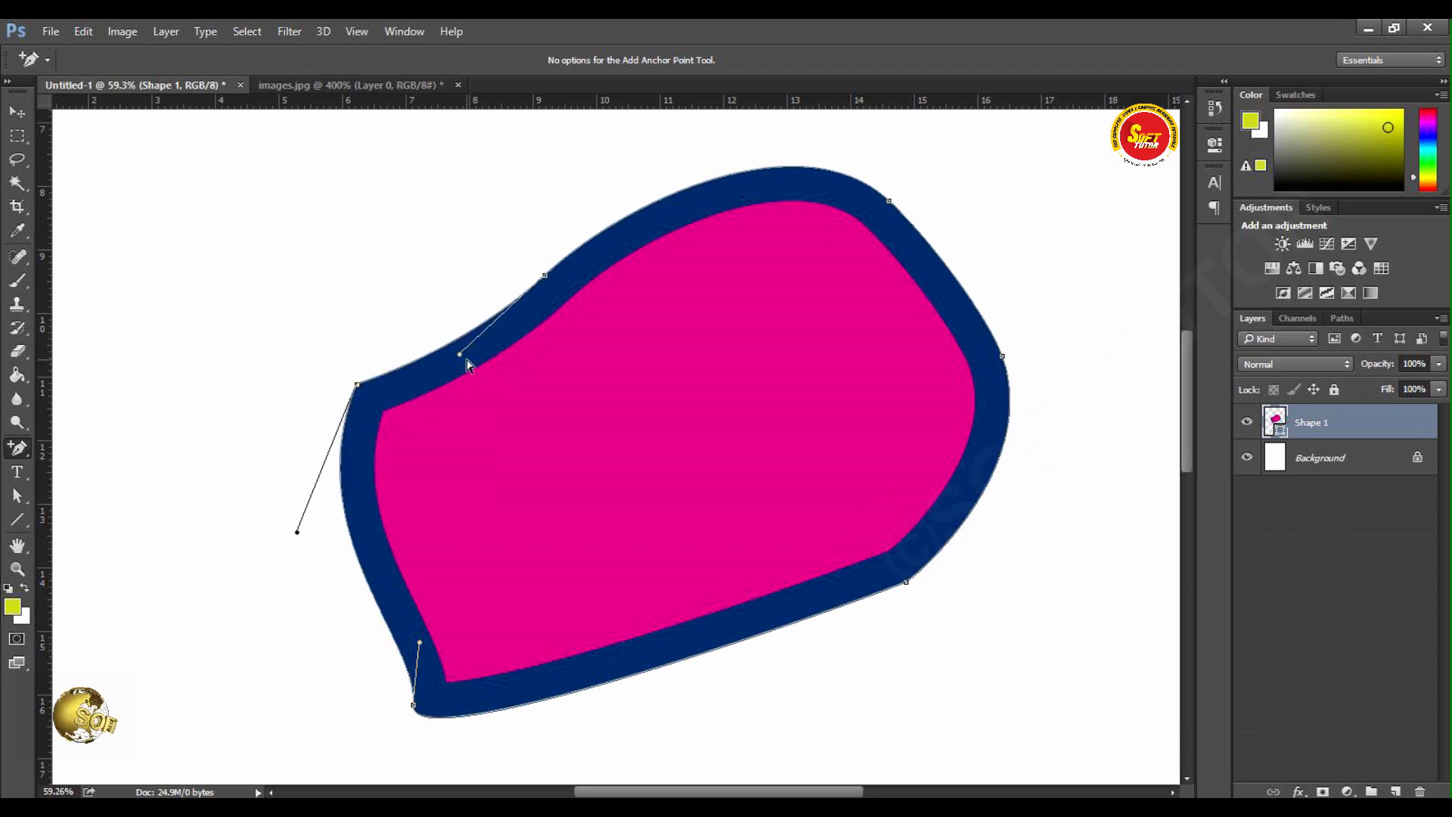
left_click(544, 272)
left_click_drag(544, 271, 527, 215)
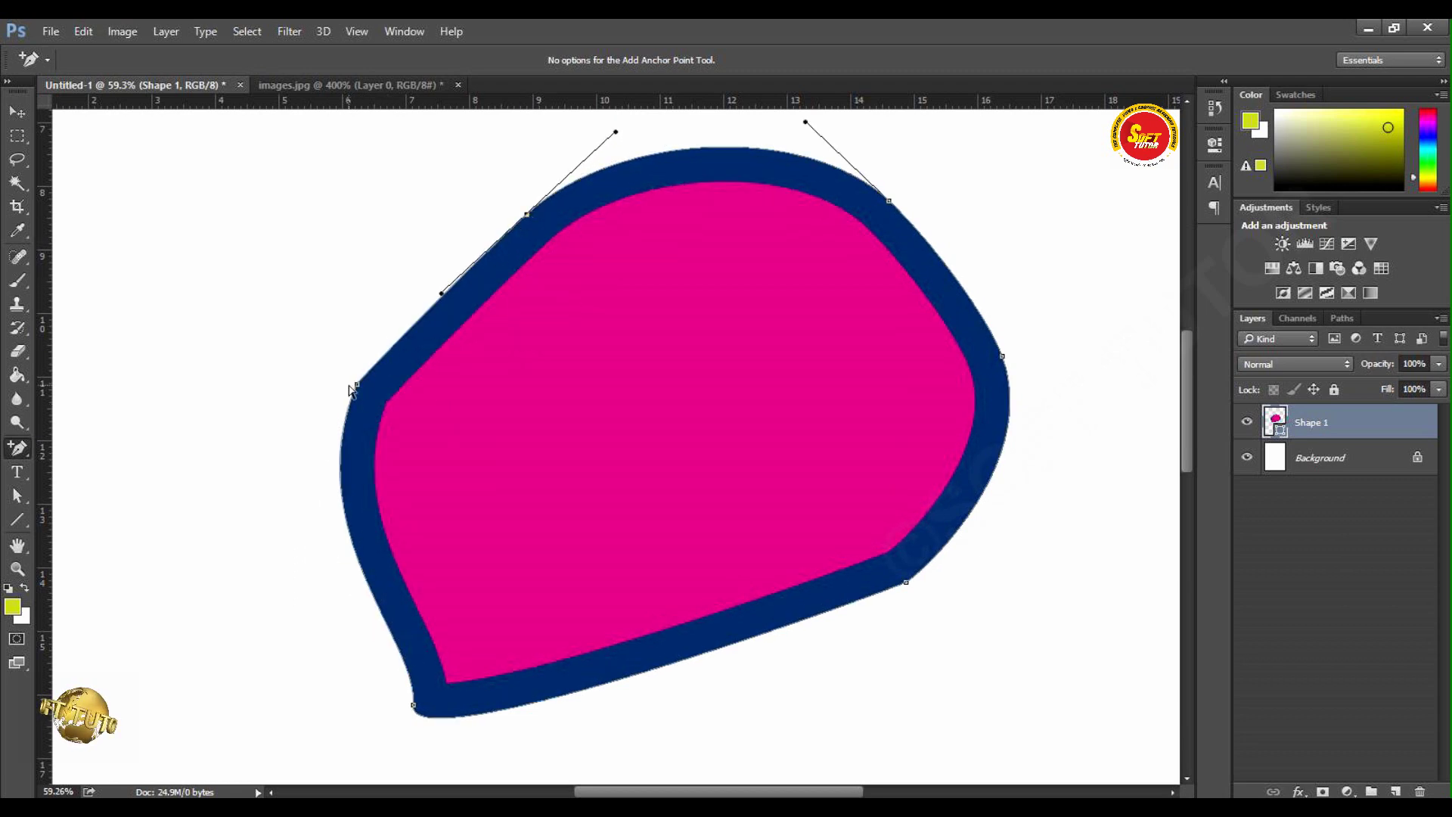
left_click_drag(358, 389, 376, 408)
left_click_drag(315, 561, 313, 607)
left_click(420, 643)
left_click_drag(420, 643, 334, 642)
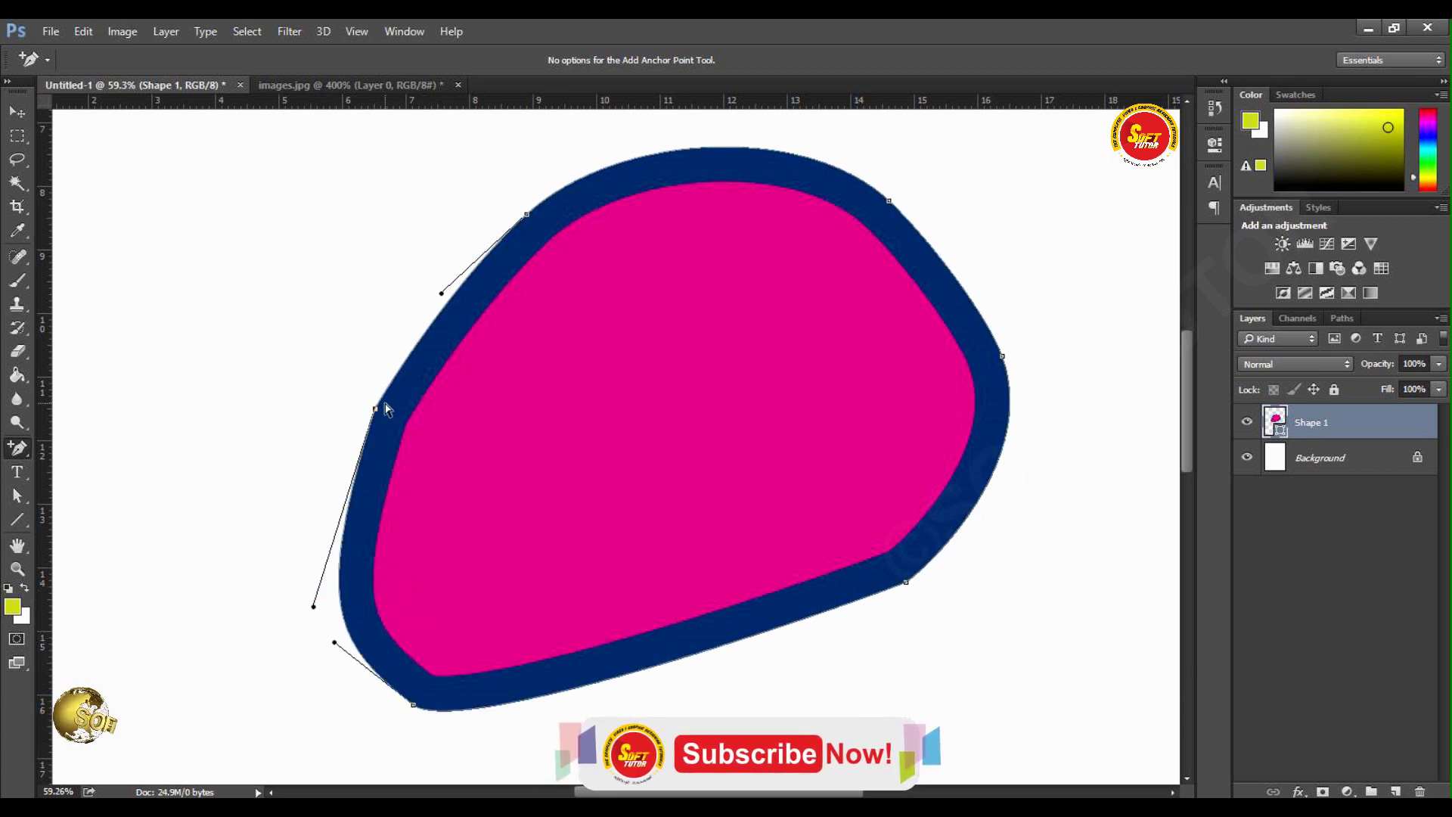
left_click_drag(377, 409, 357, 278)
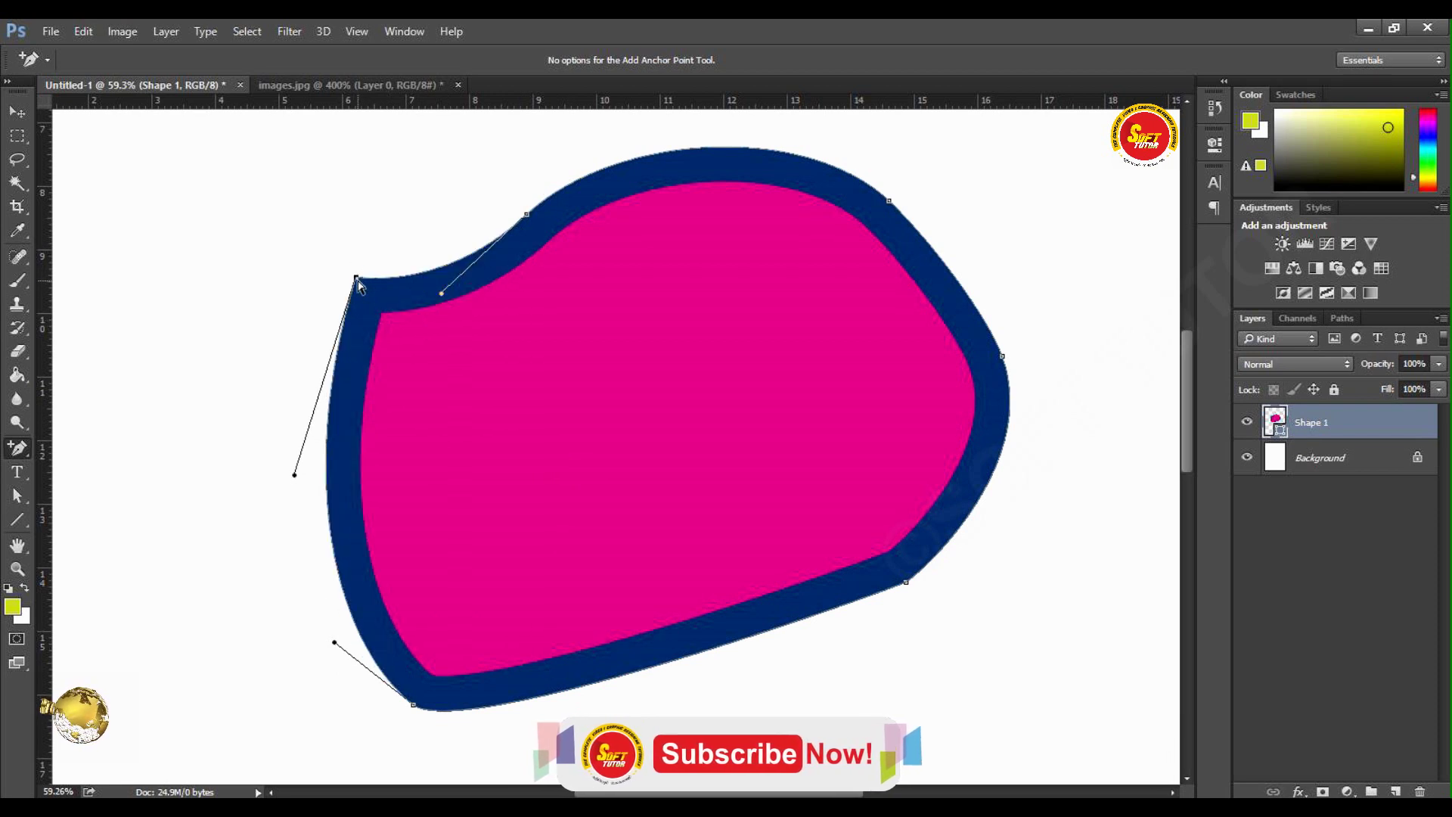
left_click(18, 449)
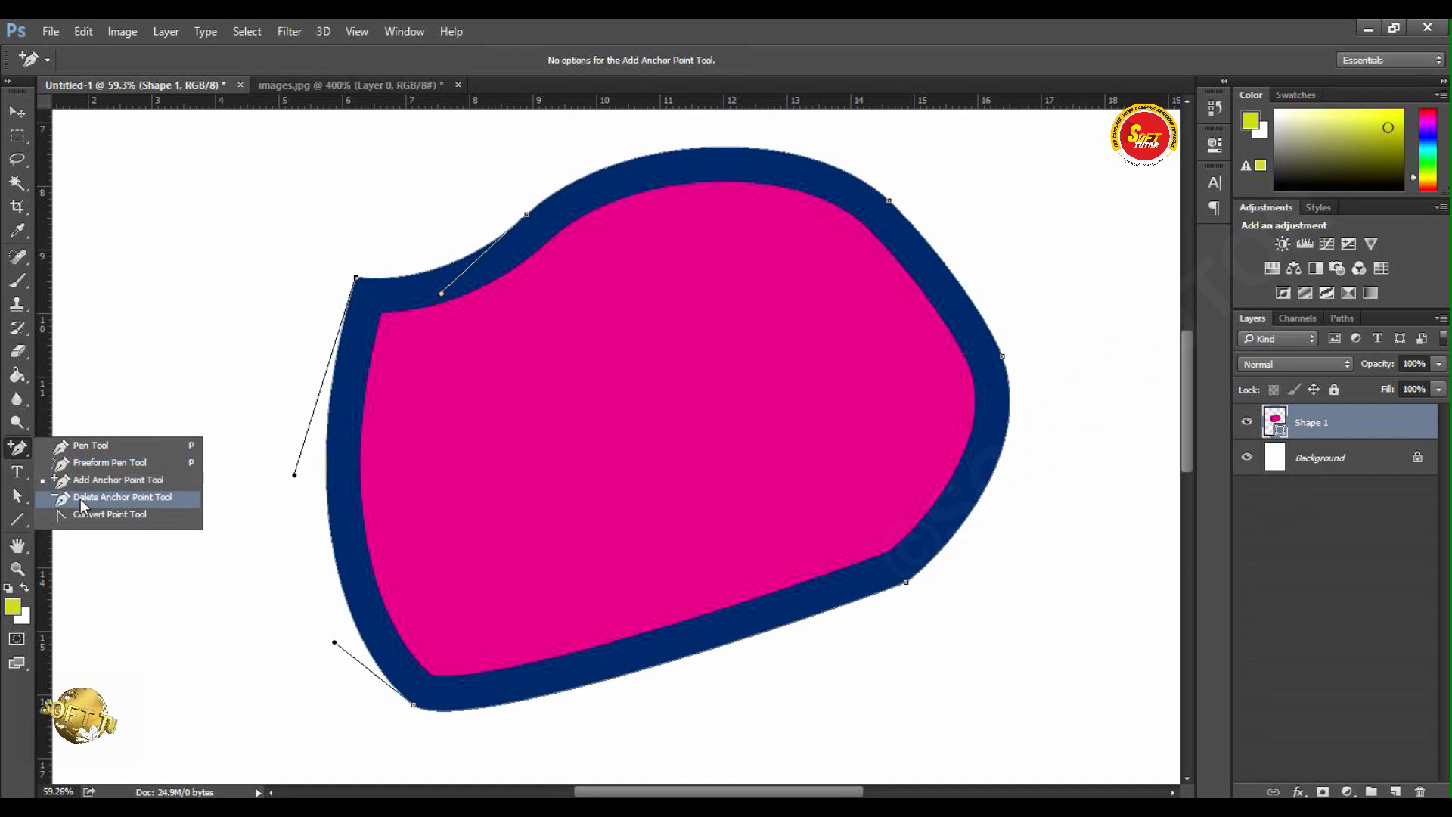
Step: Delete the upper-left, right, upper-right and two top-edge anchor points
left_click(90, 499)
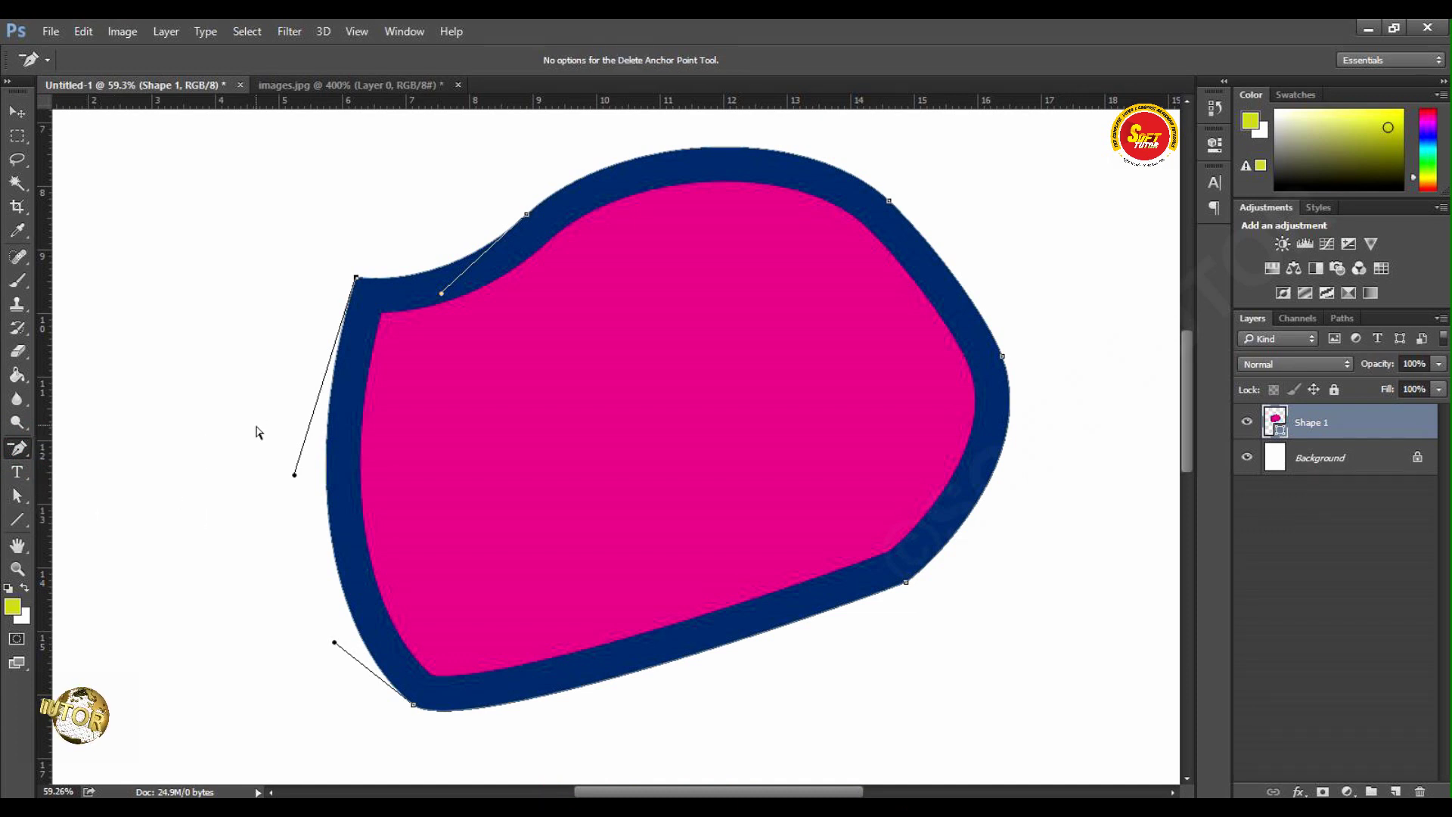
left_click(356, 278)
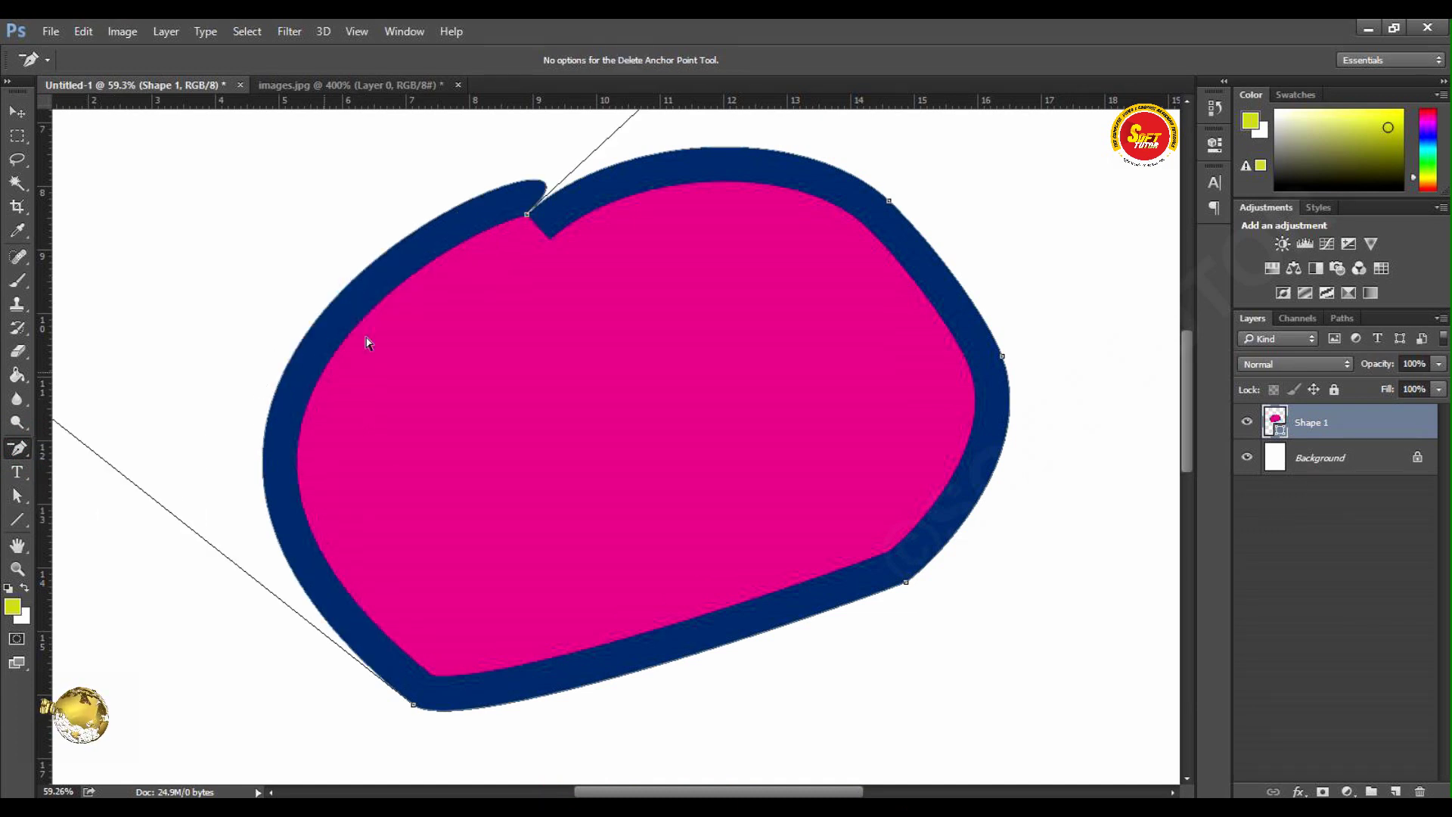
left_click(1002, 356)
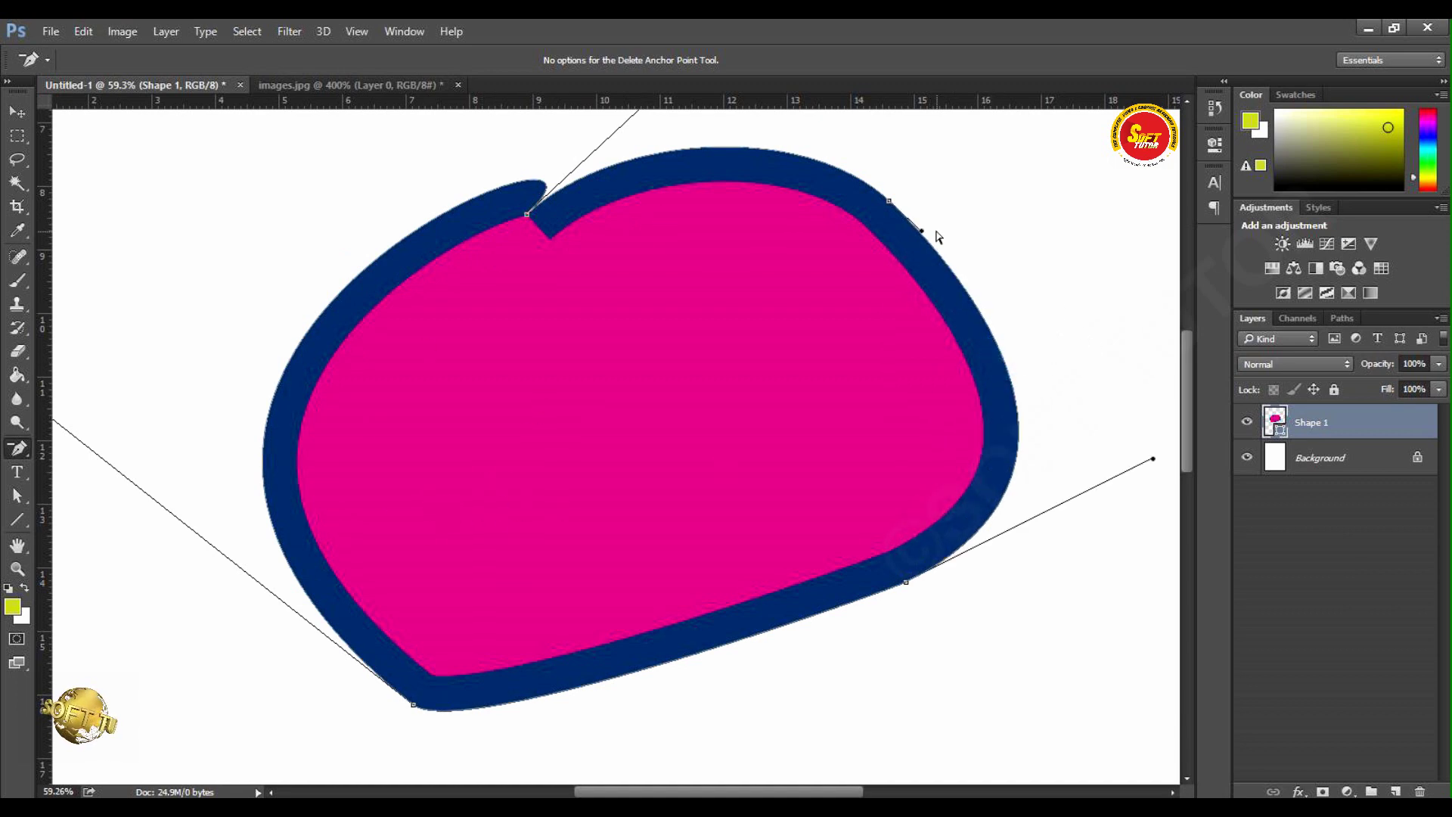
left_click(889, 202)
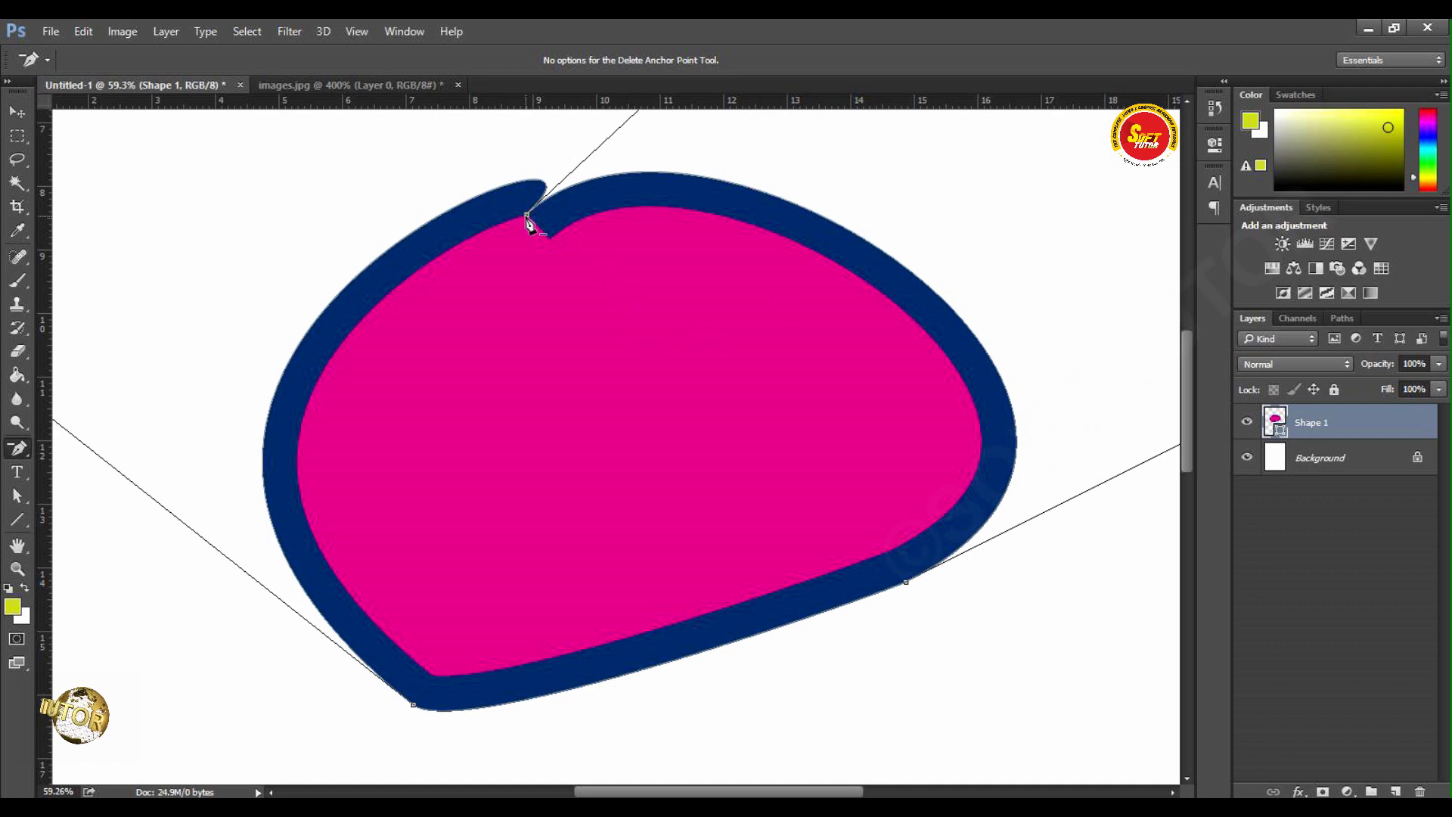
left_click(526, 214)
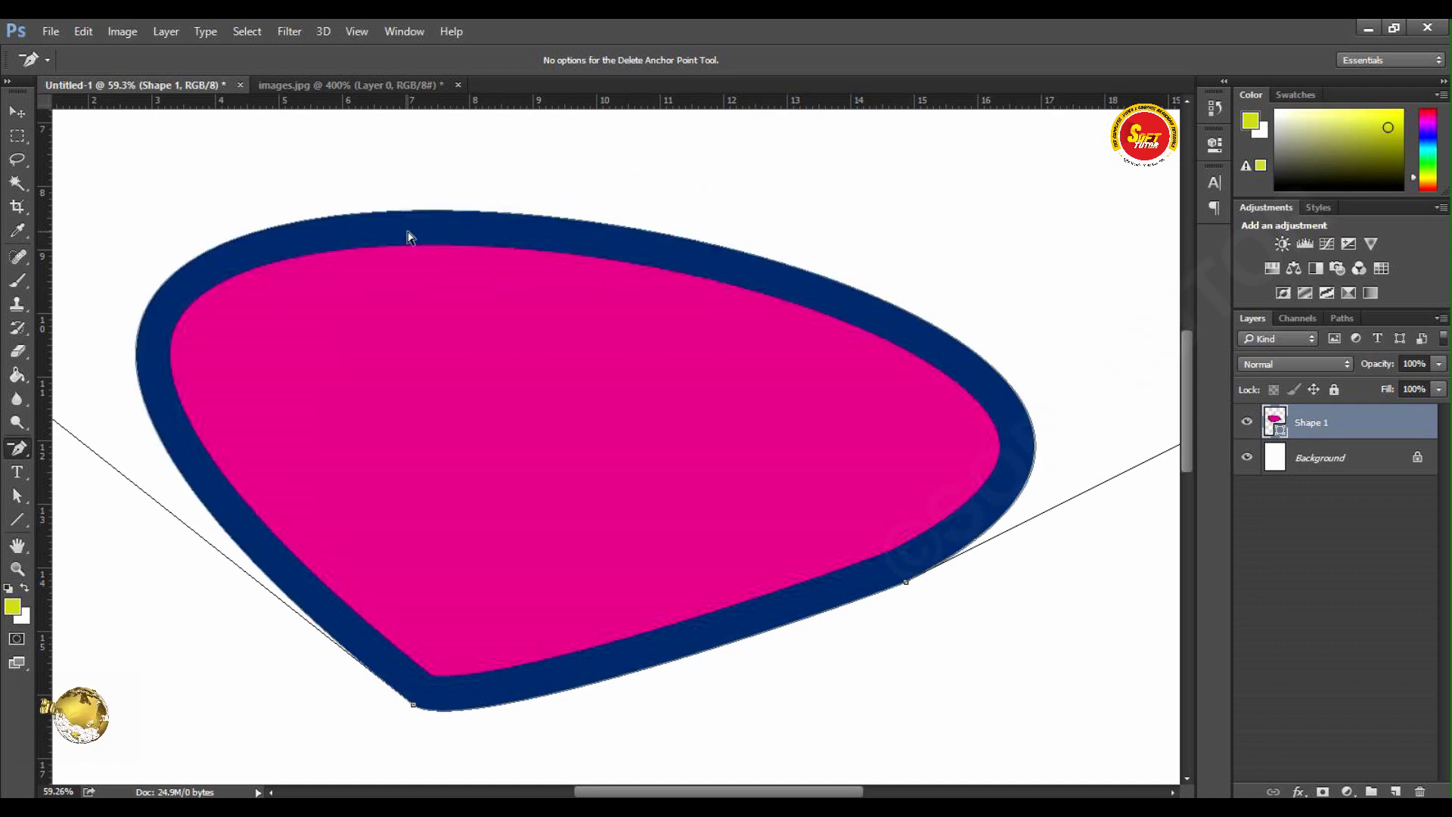
left_click(456, 227)
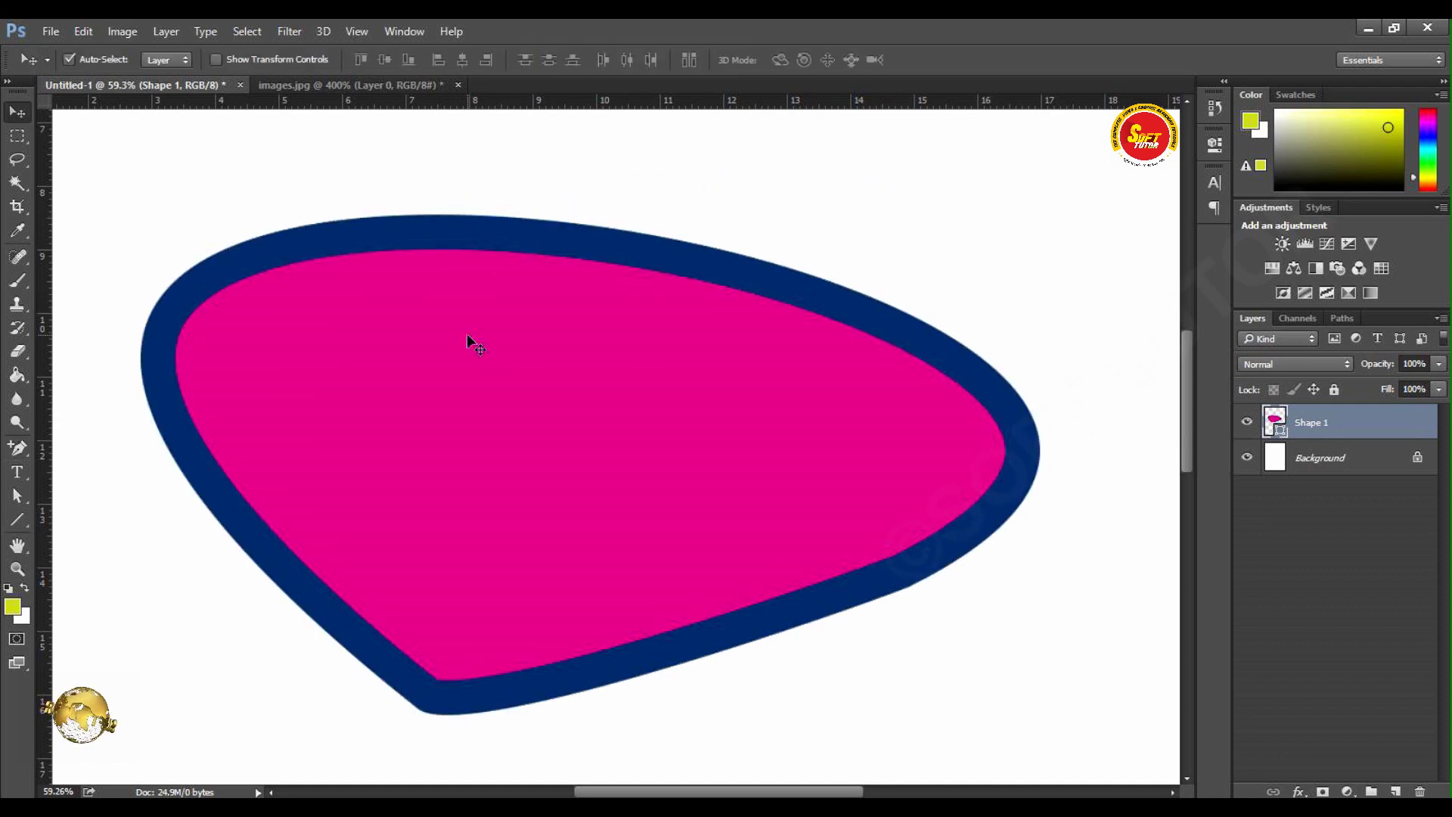
left_click(25, 447)
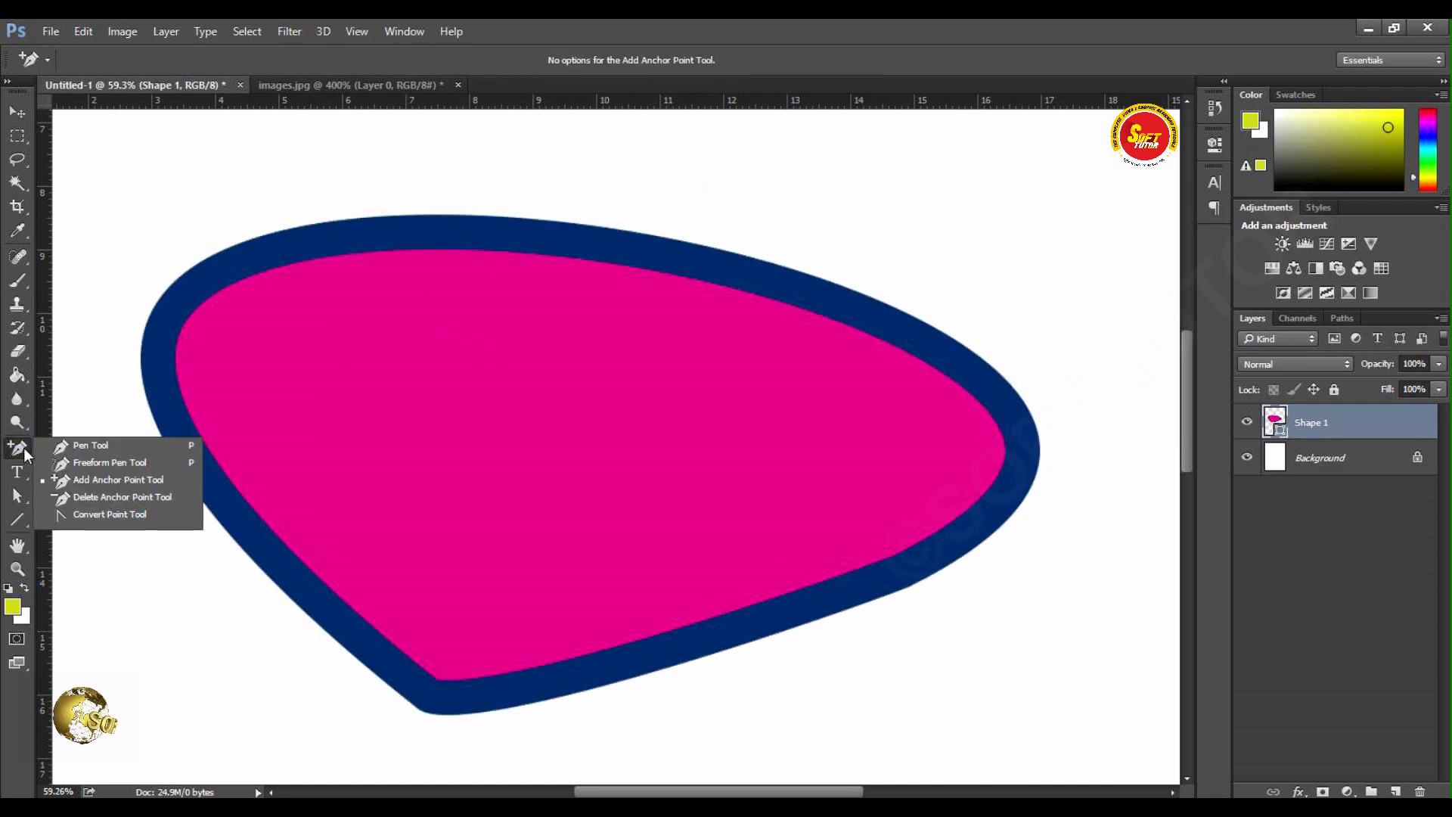
Step: Convert the top and lower-right anchors to curves, swelling the shape's right side outward
left_click(94, 497)
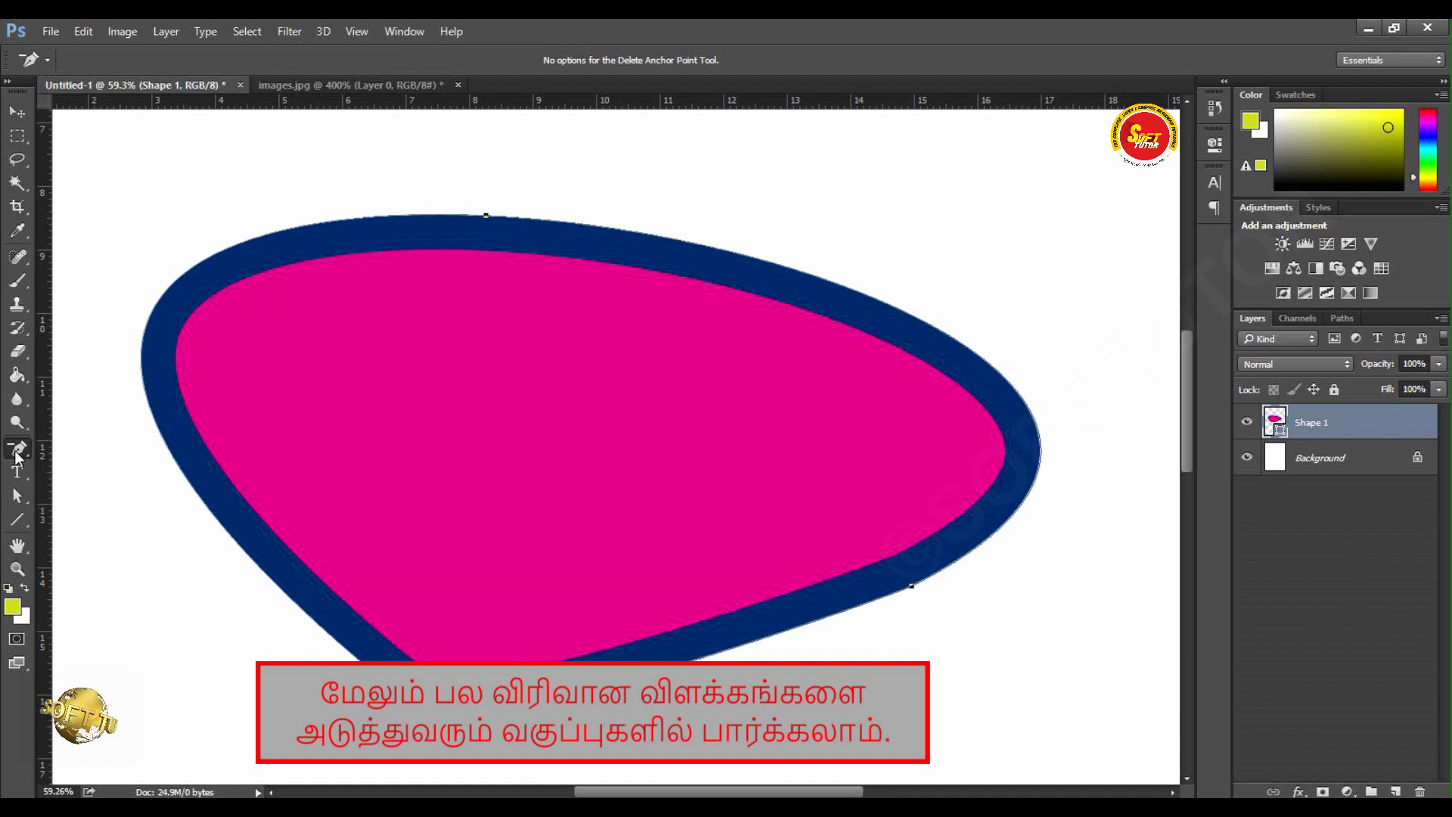
left_click(19, 456)
left_click(81, 512)
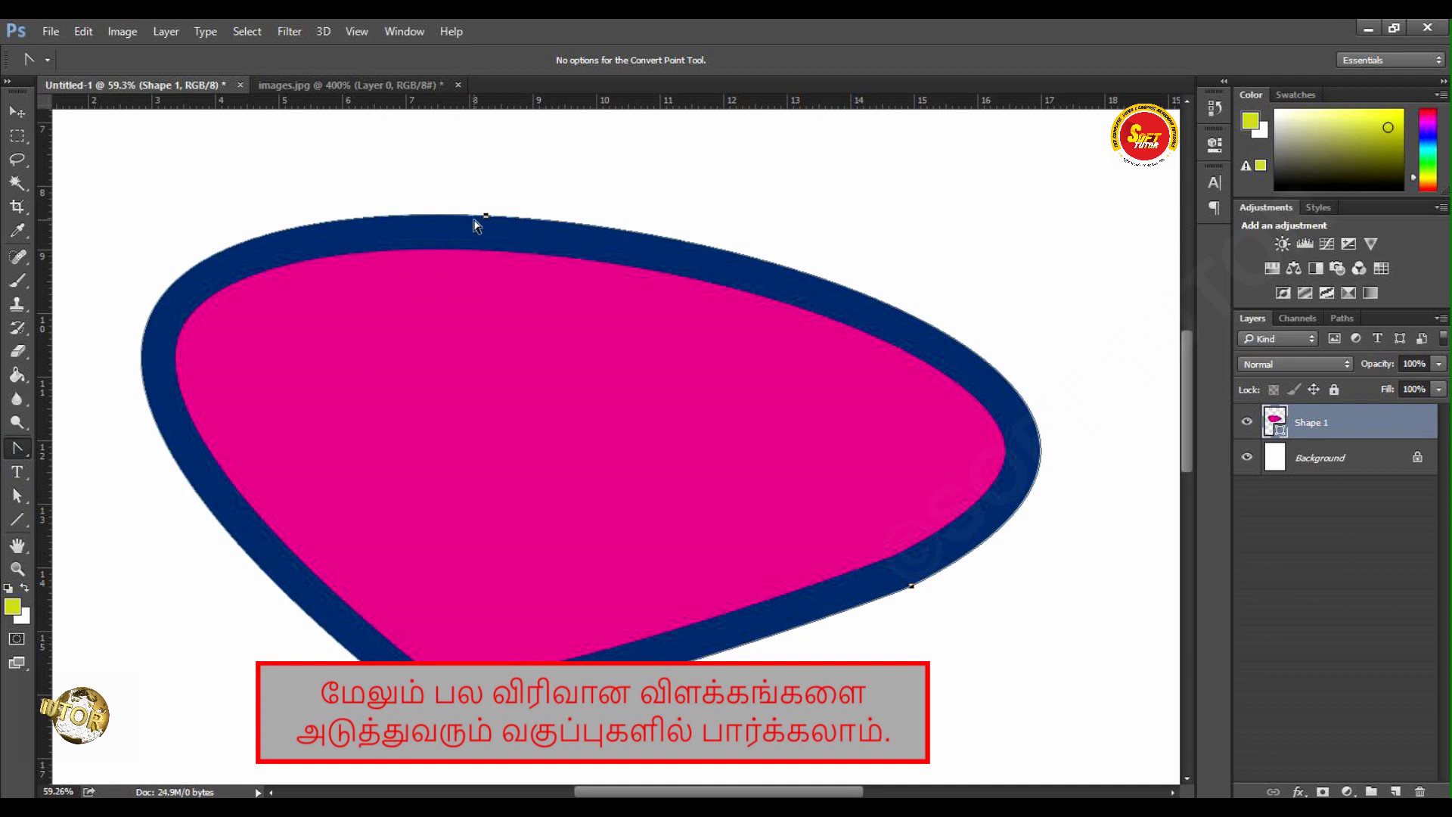
left_click_drag(485, 217, 678, 220)
left_click_drag(912, 587, 828, 685)
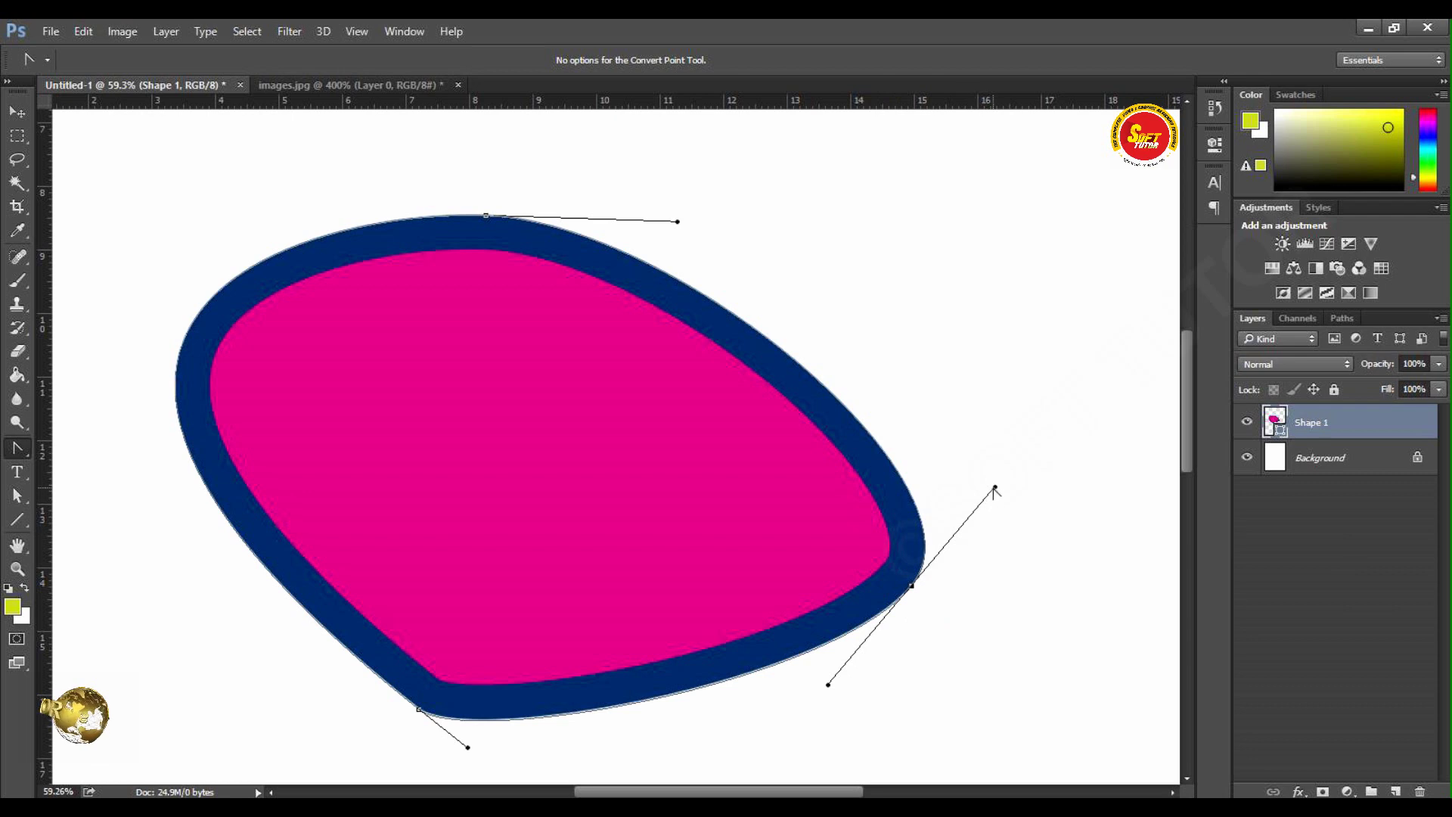
left_click_drag(994, 488, 1041, 280)
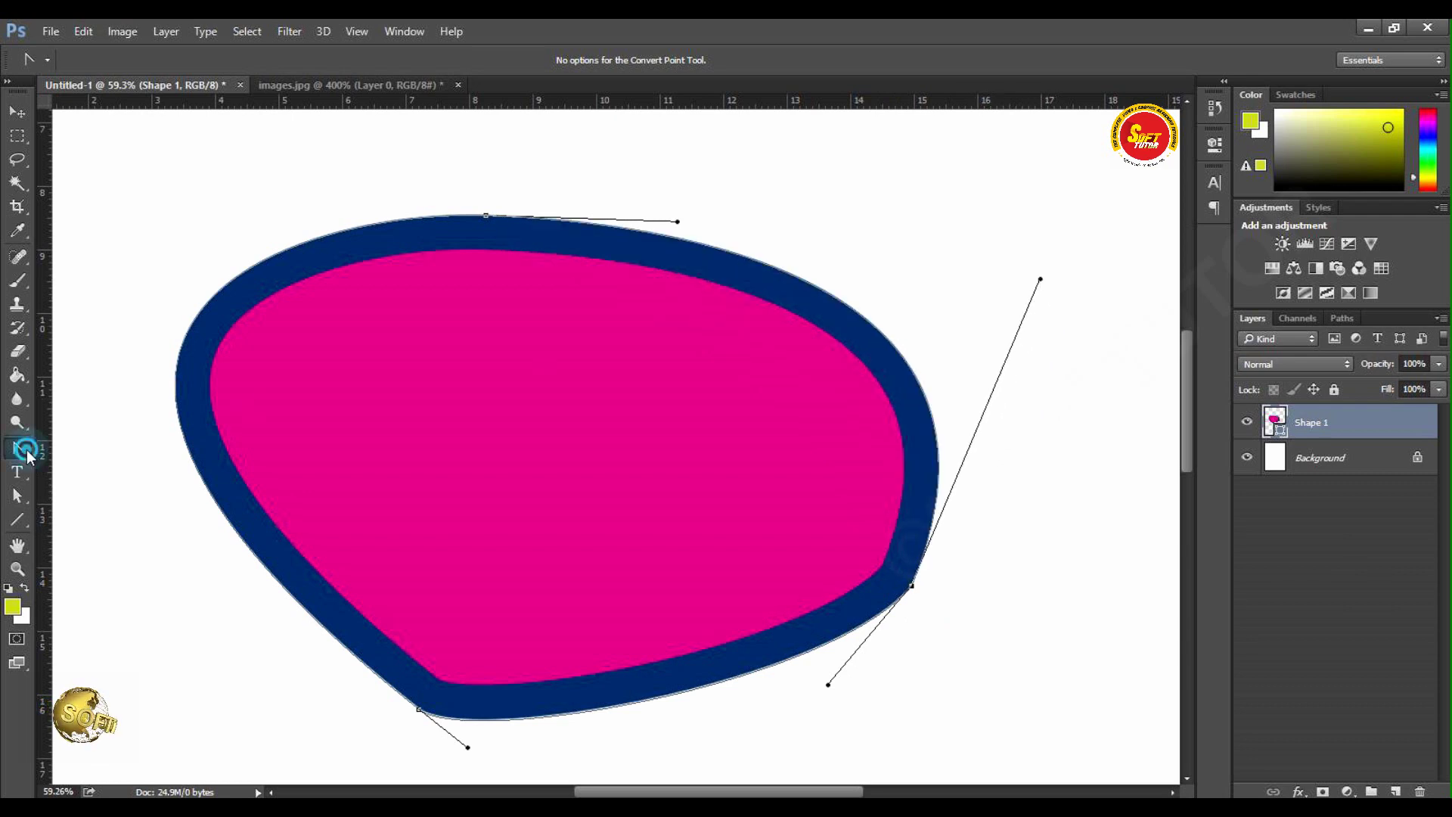
right_click(27, 451)
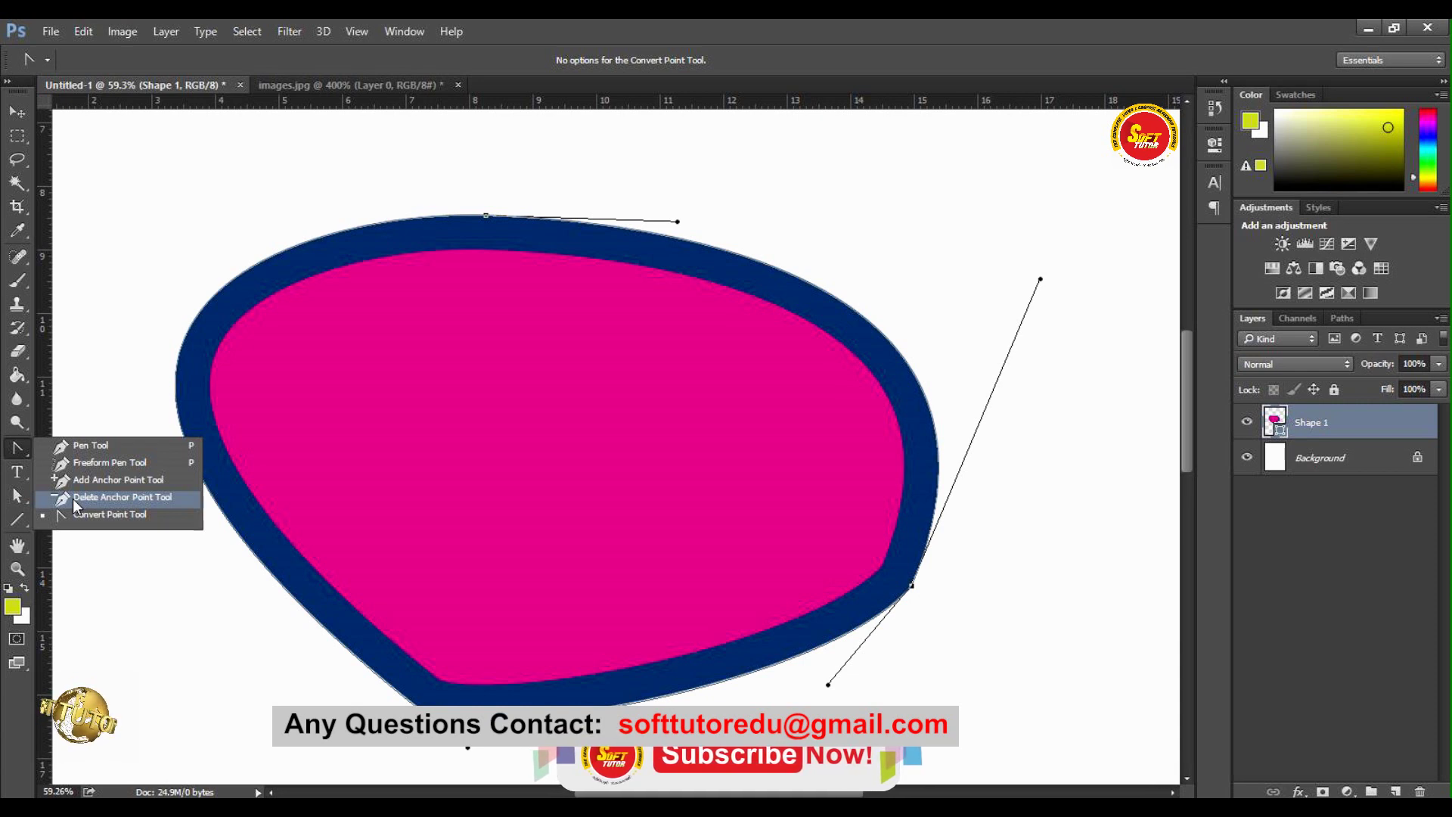
Step: Raise the top anchor, widen its handles, lower the right handle, and lift the bottom anchor
key("a")
left_click_drag(486, 215, 541, 154)
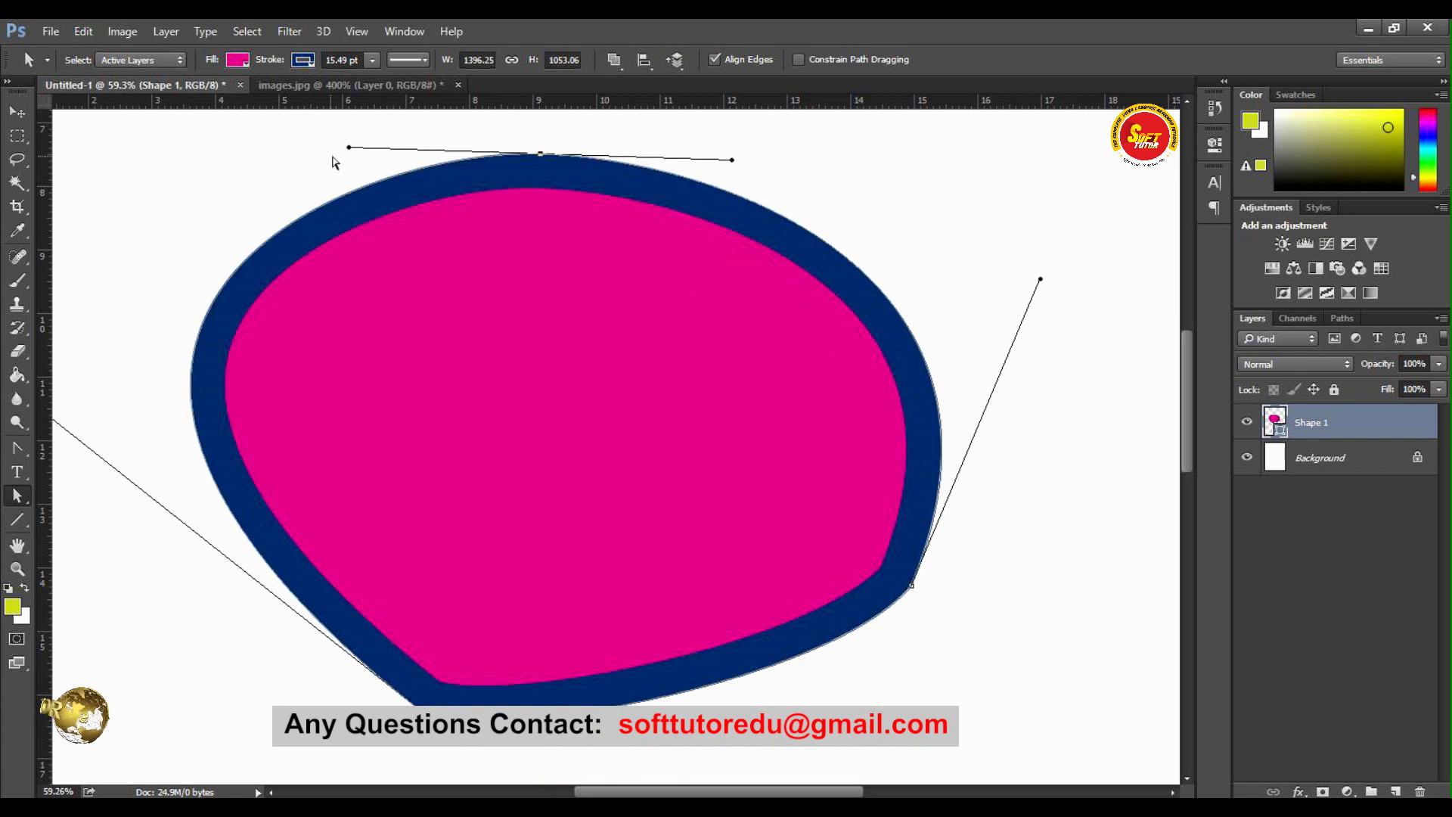
left_click_drag(347, 149, 456, 149)
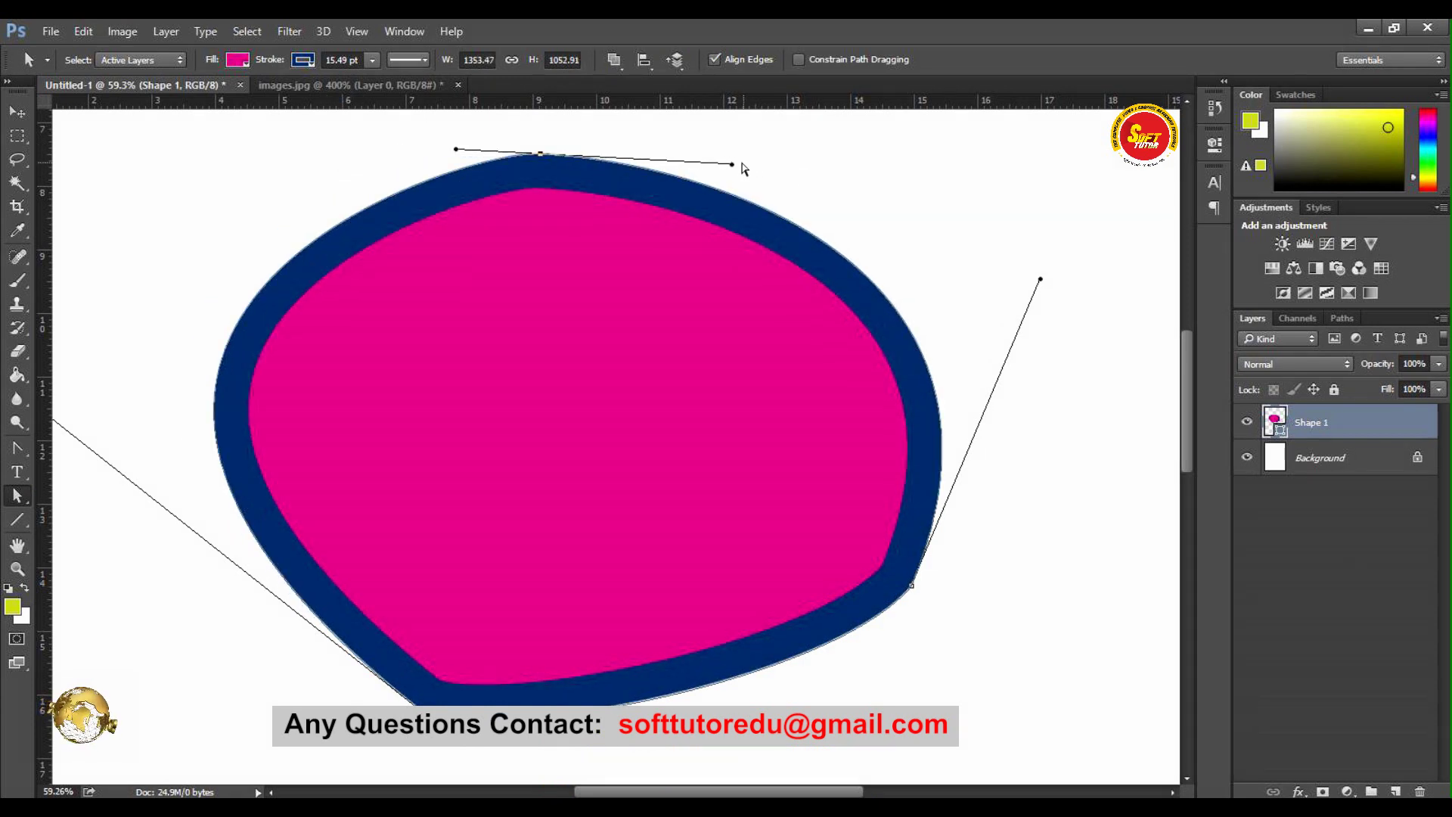
left_click_drag(732, 168, 887, 147)
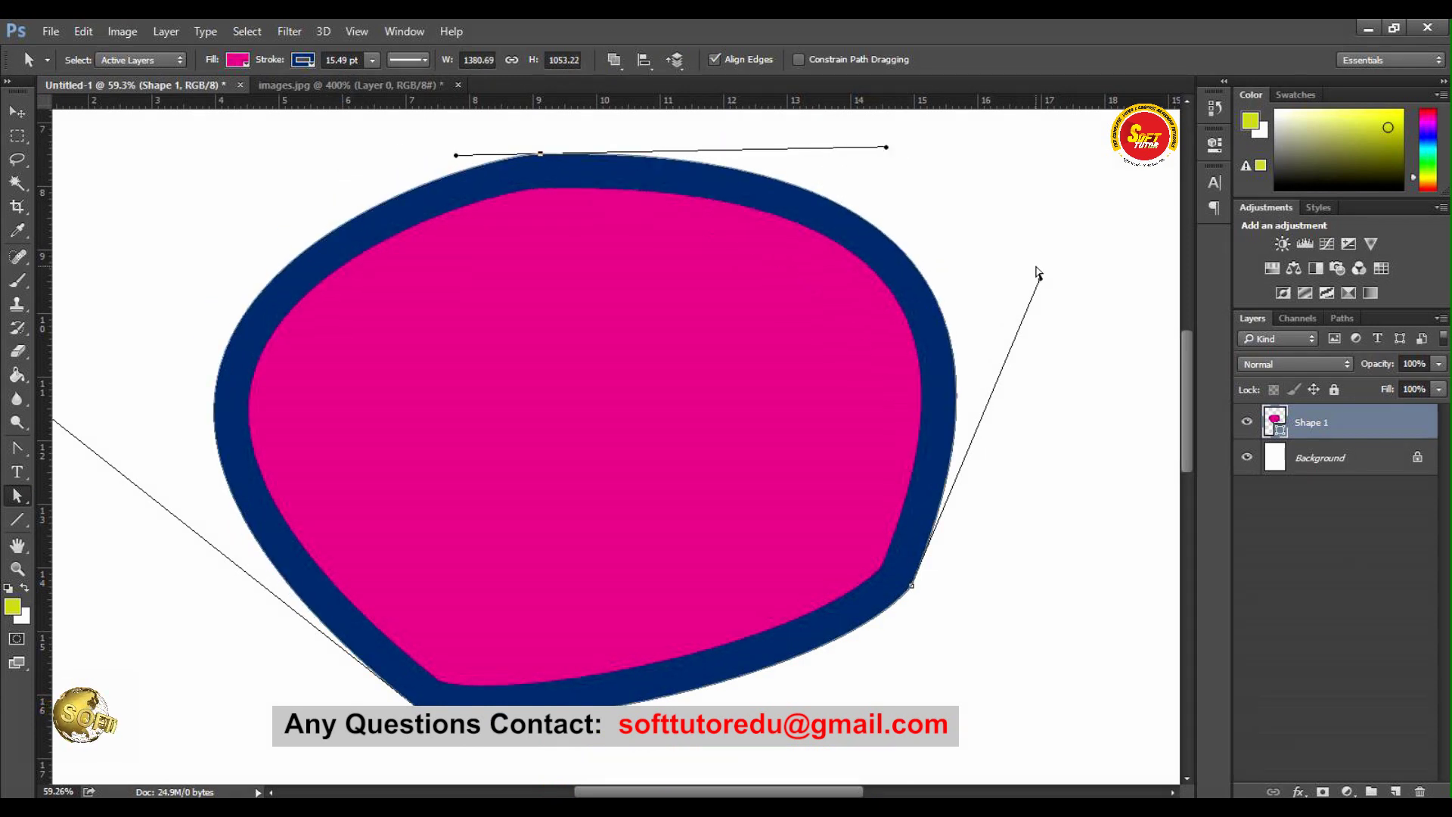
left_click_drag(1041, 283, 1030, 352)
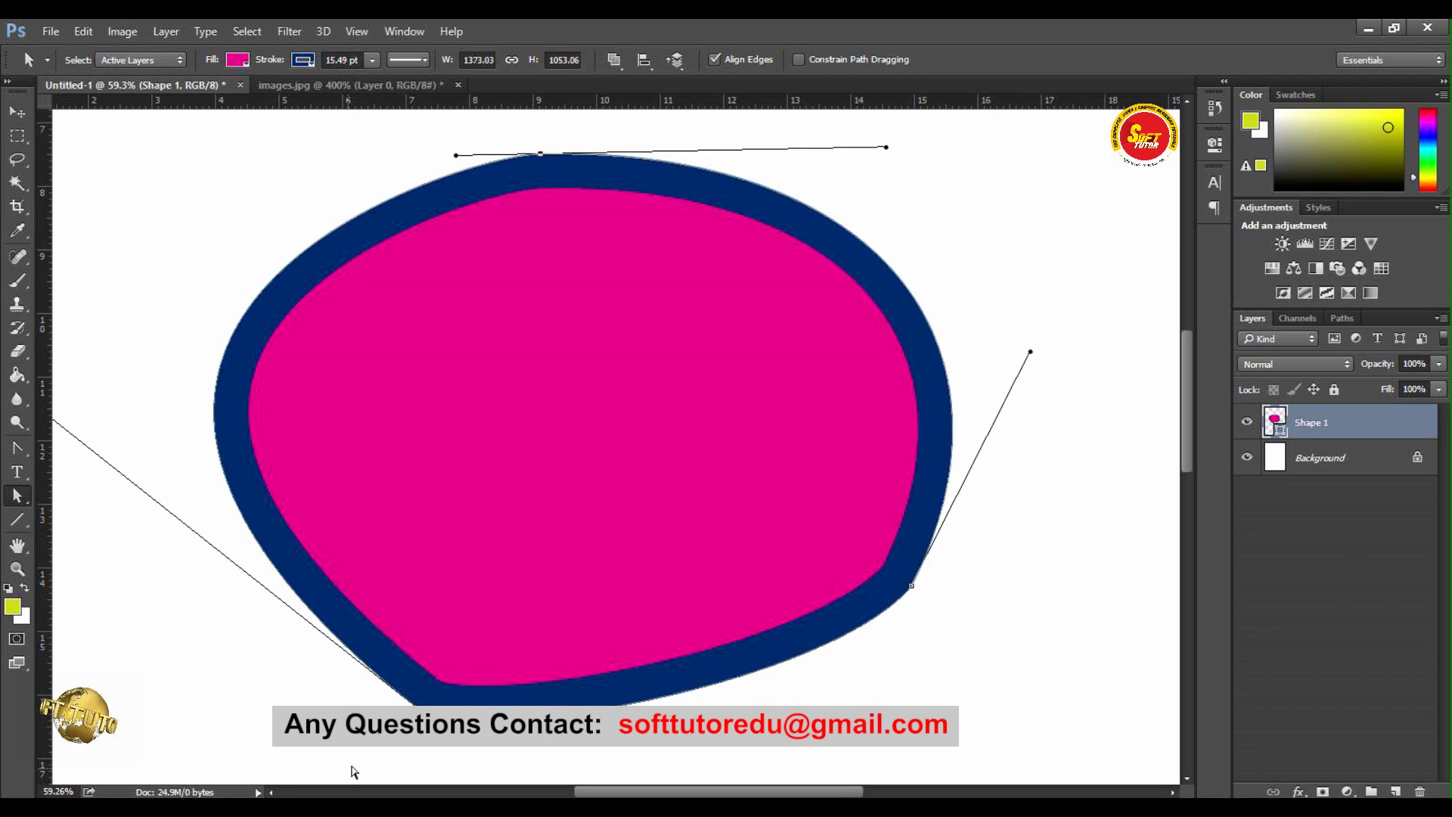
left_click_drag(433, 715, 438, 640)
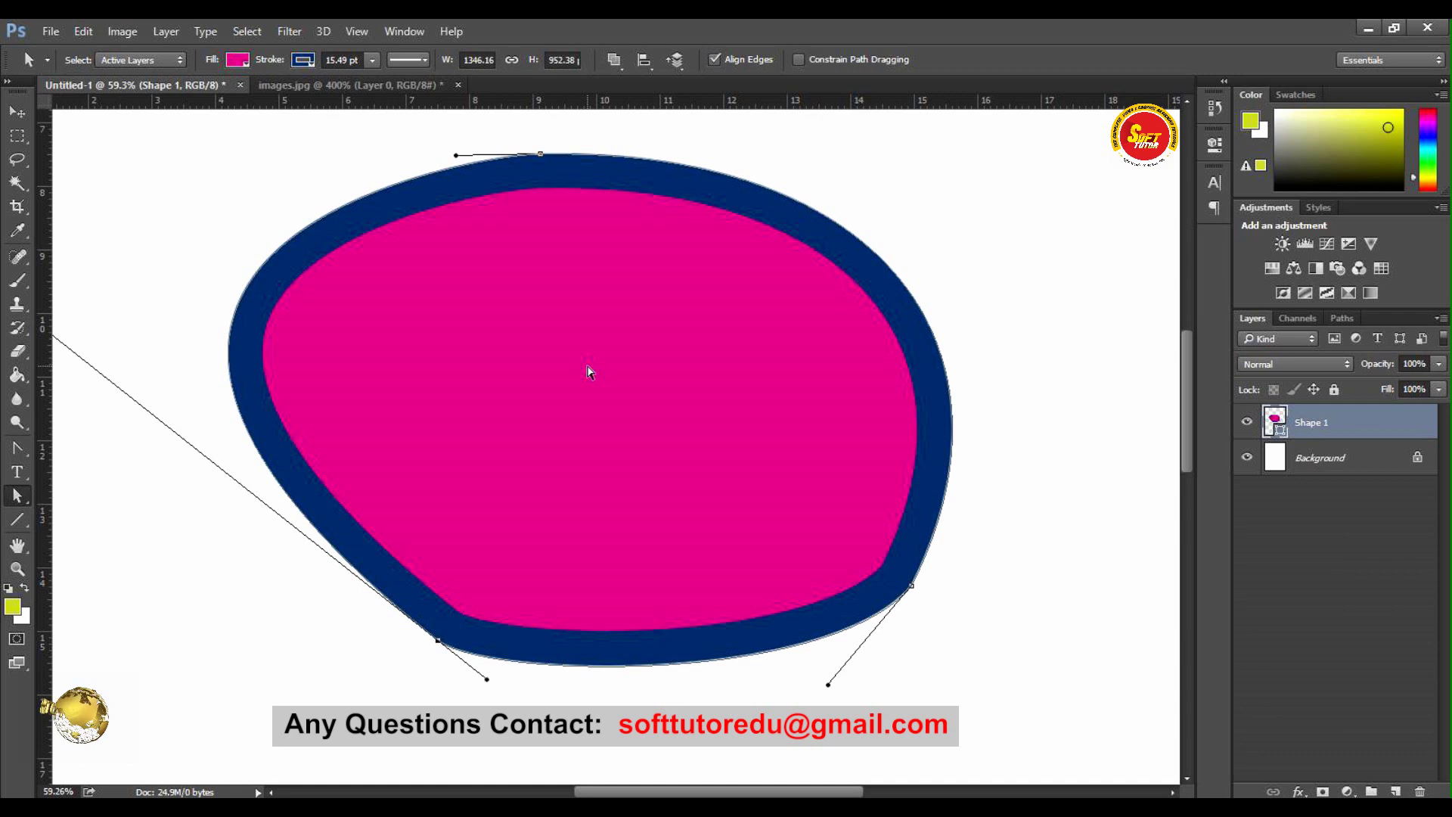
key("ctrl+minus")
key("ctrl+minus")
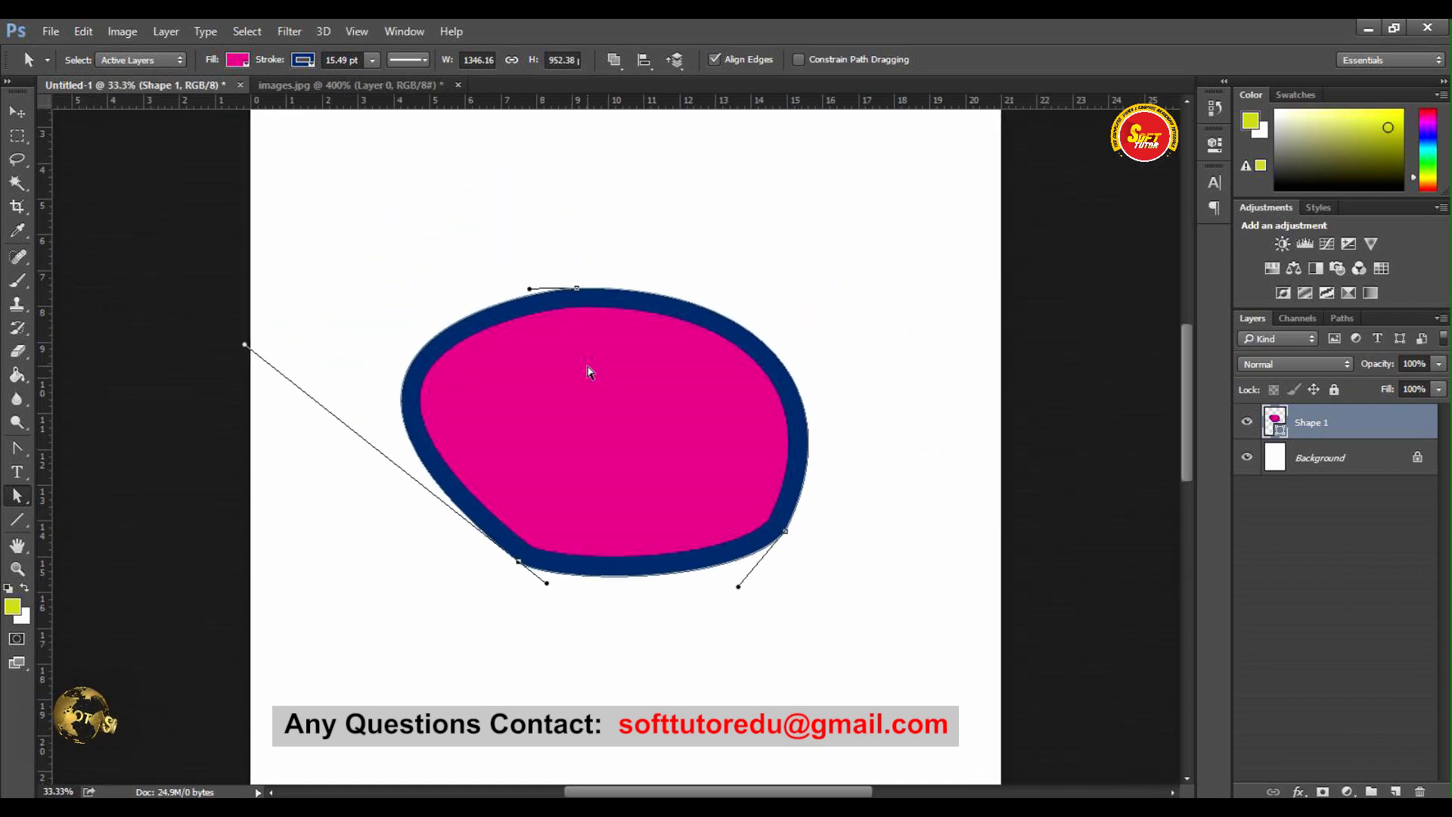